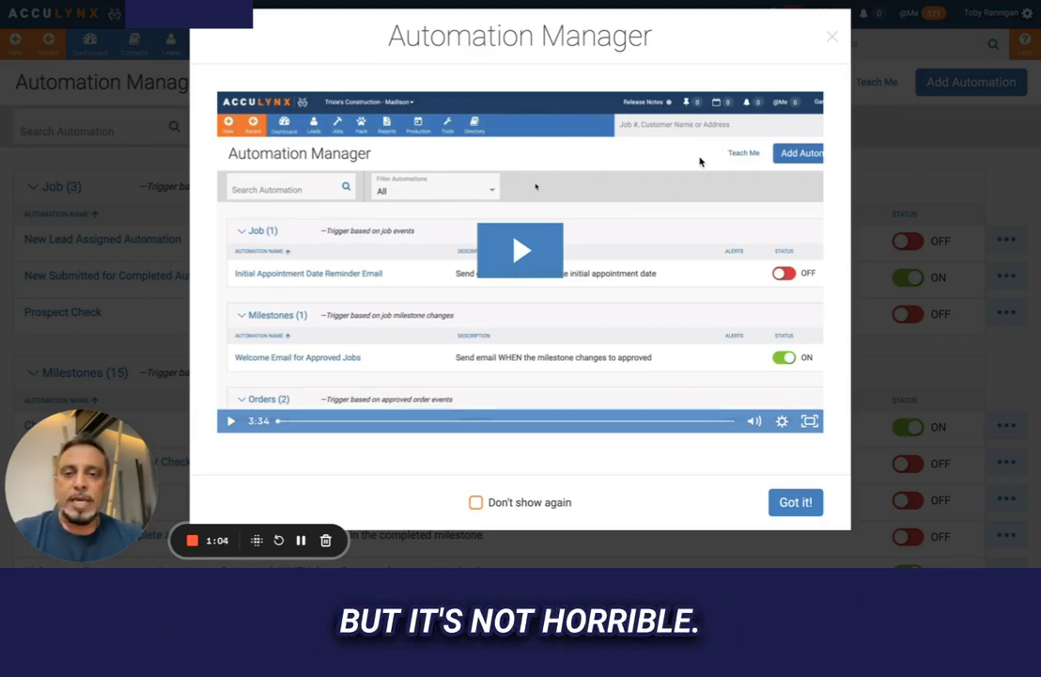
# Step: Create a new automation triggered when a job's Milestone changes to Completed, firing immediately (WHEN)
pyautogui.click(831, 42)
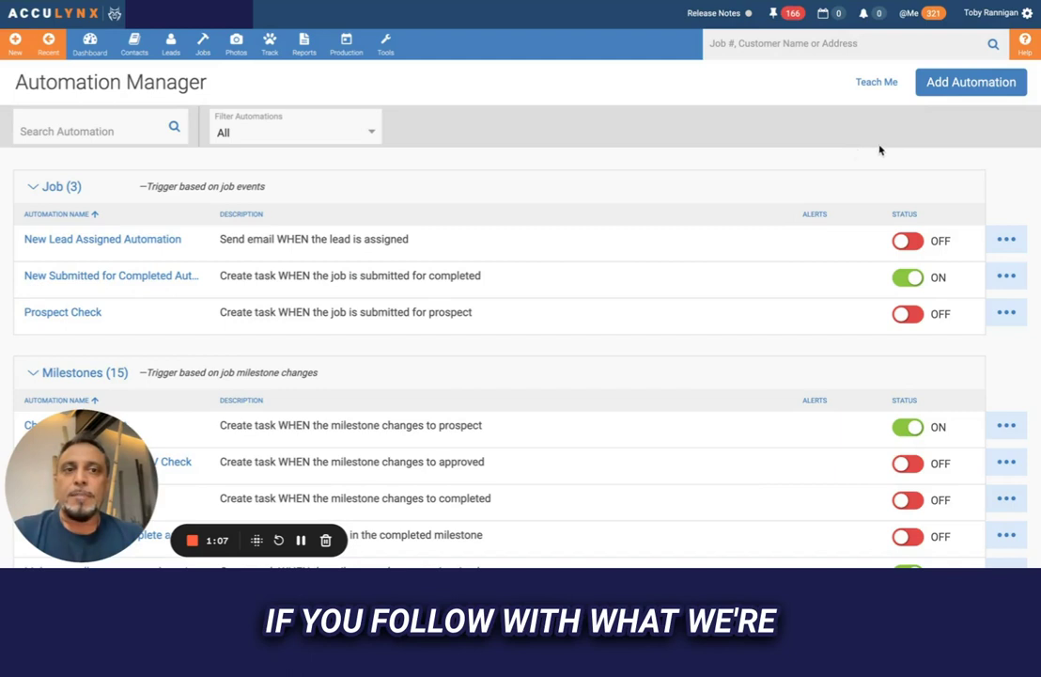
pyautogui.click(949, 88)
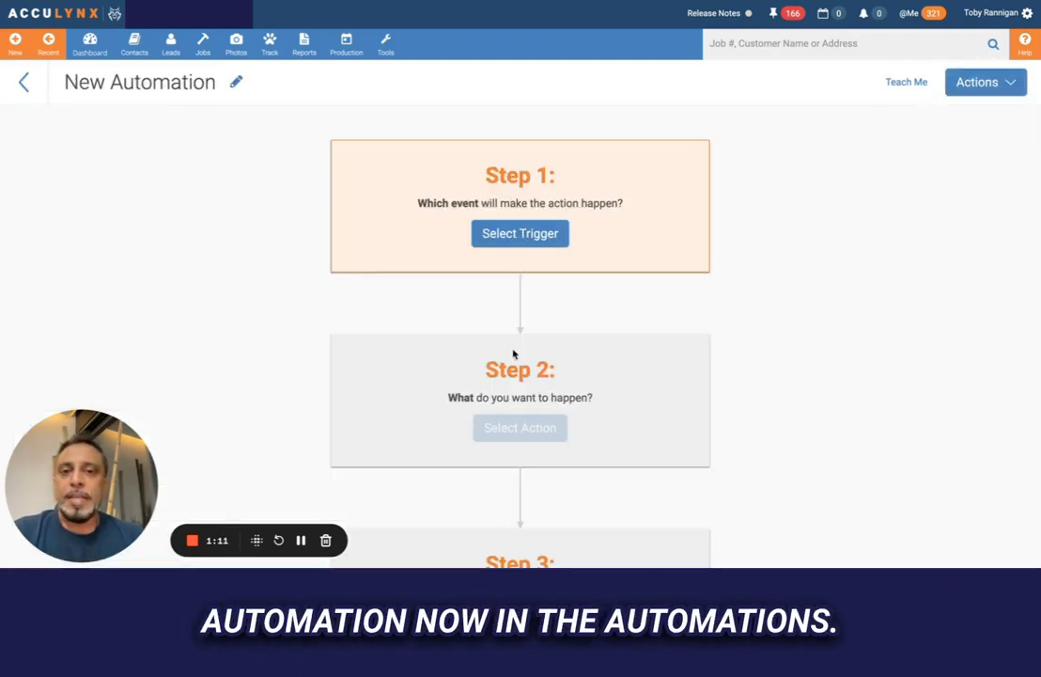
pyautogui.click(515, 235)
pyautogui.click(526, 171)
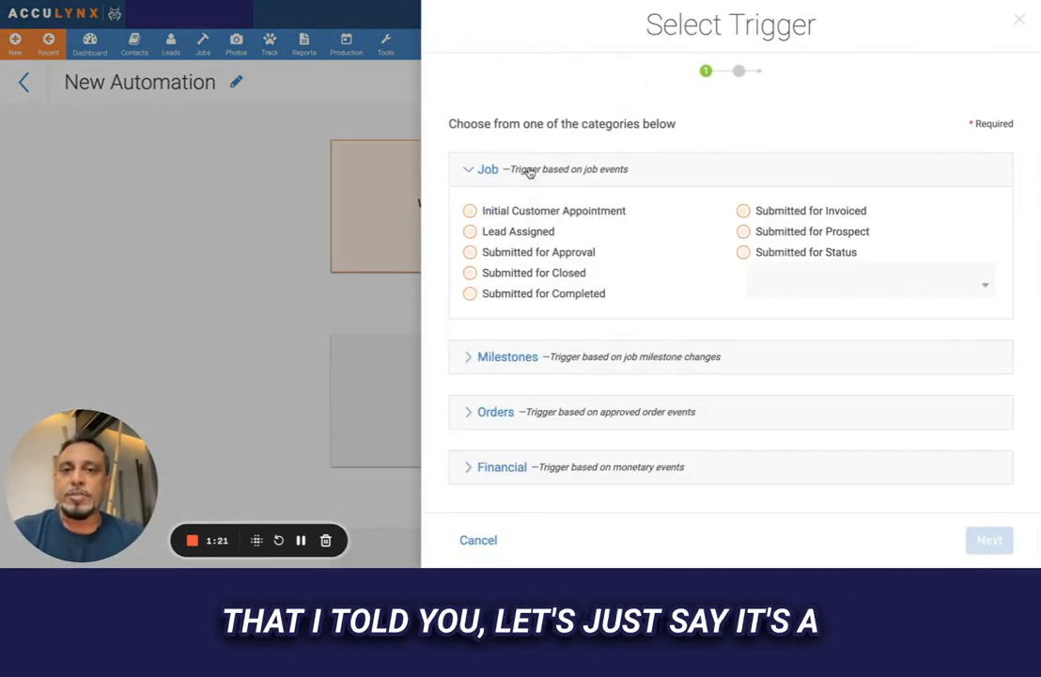
pyautogui.click(507, 174)
pyautogui.click(494, 226)
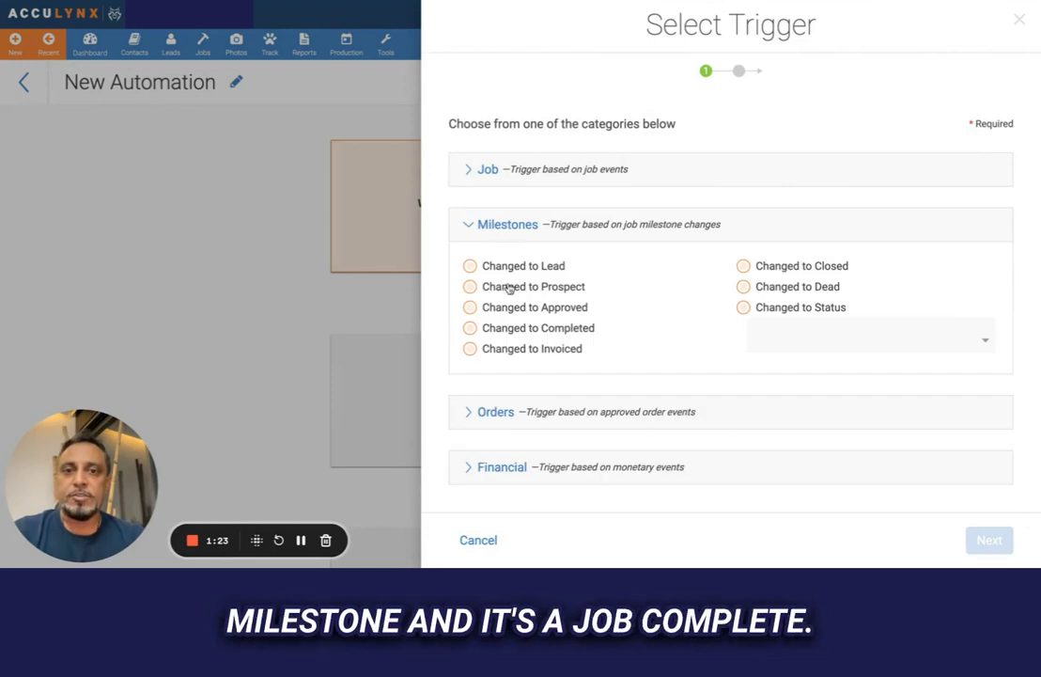
pyautogui.click(468, 328)
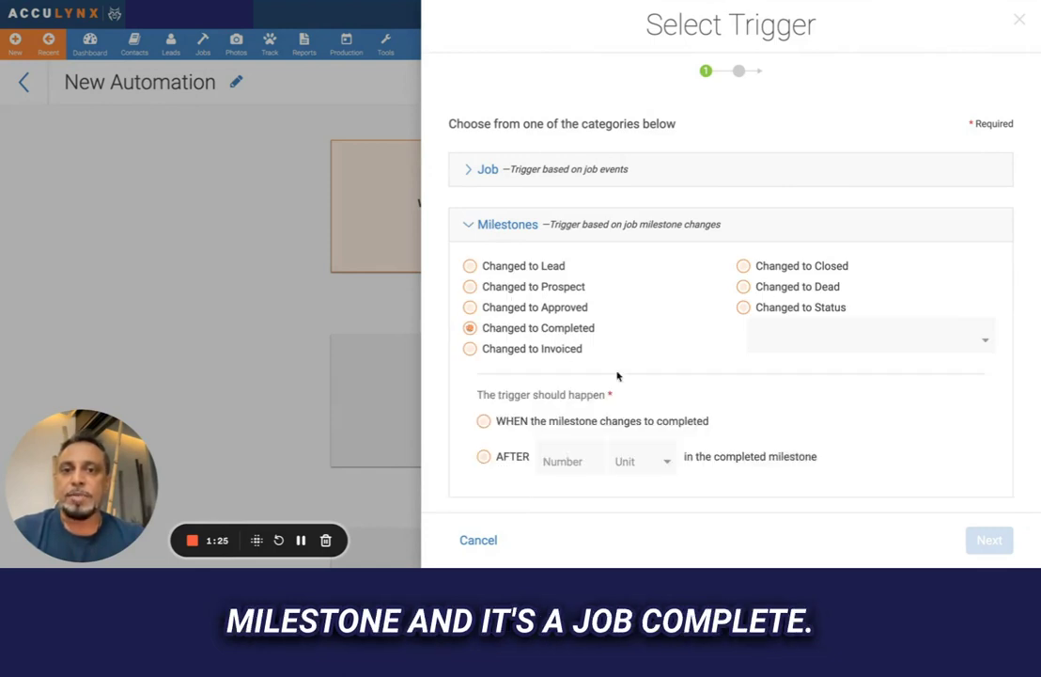
pyautogui.click(484, 422)
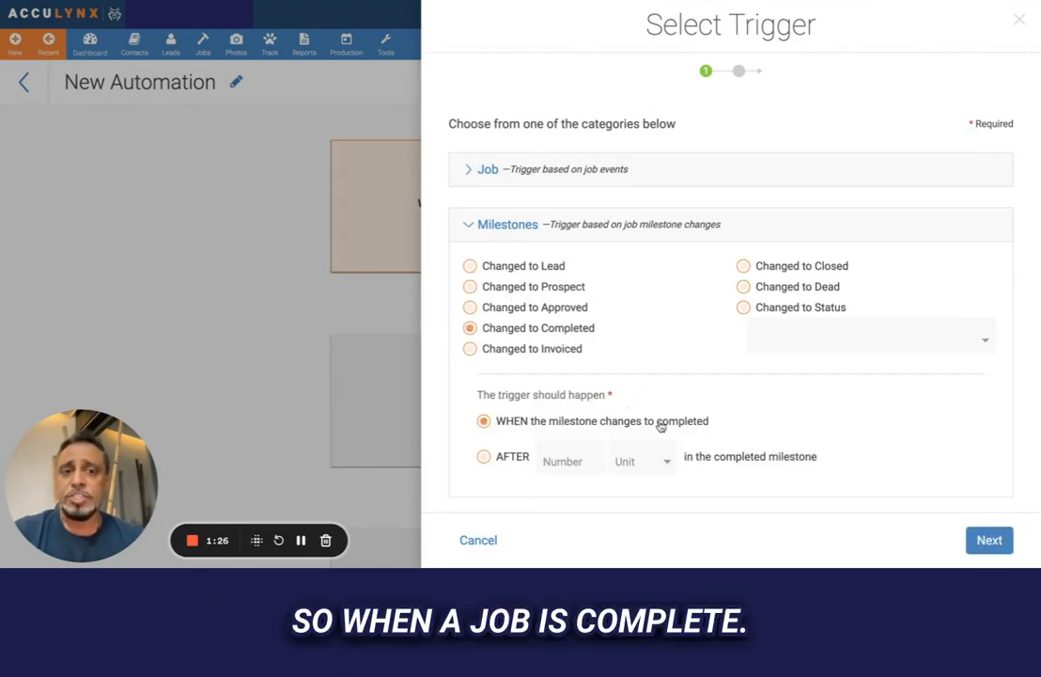
pyautogui.click(990, 539)
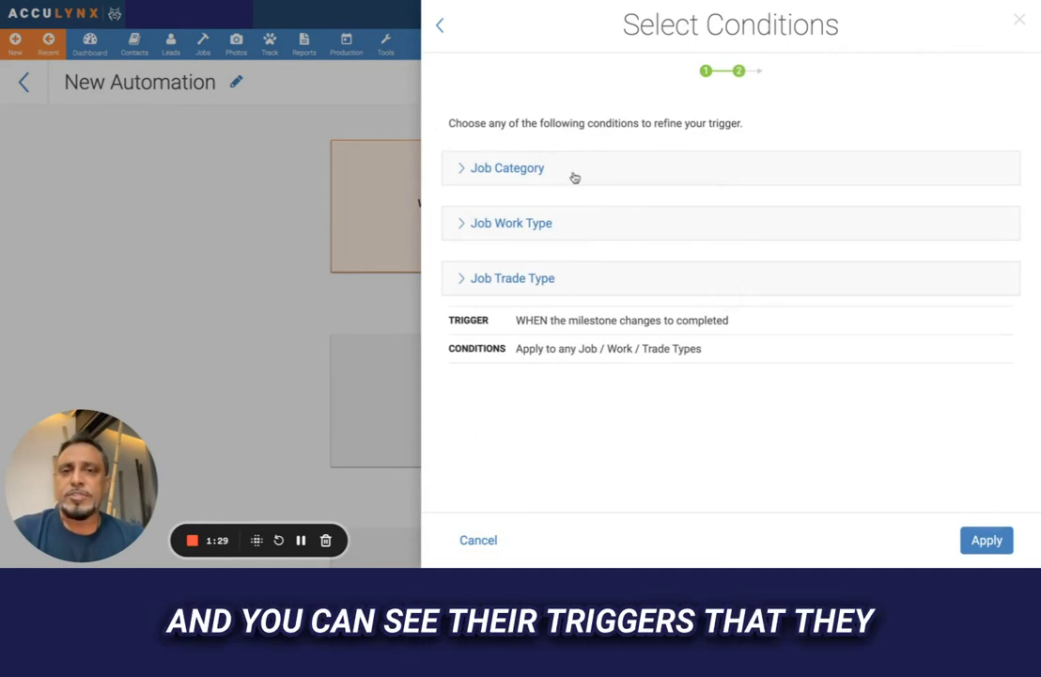
# Step: Restrict the trigger to Residential category, Insurance work type and Roofing trade type jobs, and apply
pyautogui.click(479, 168)
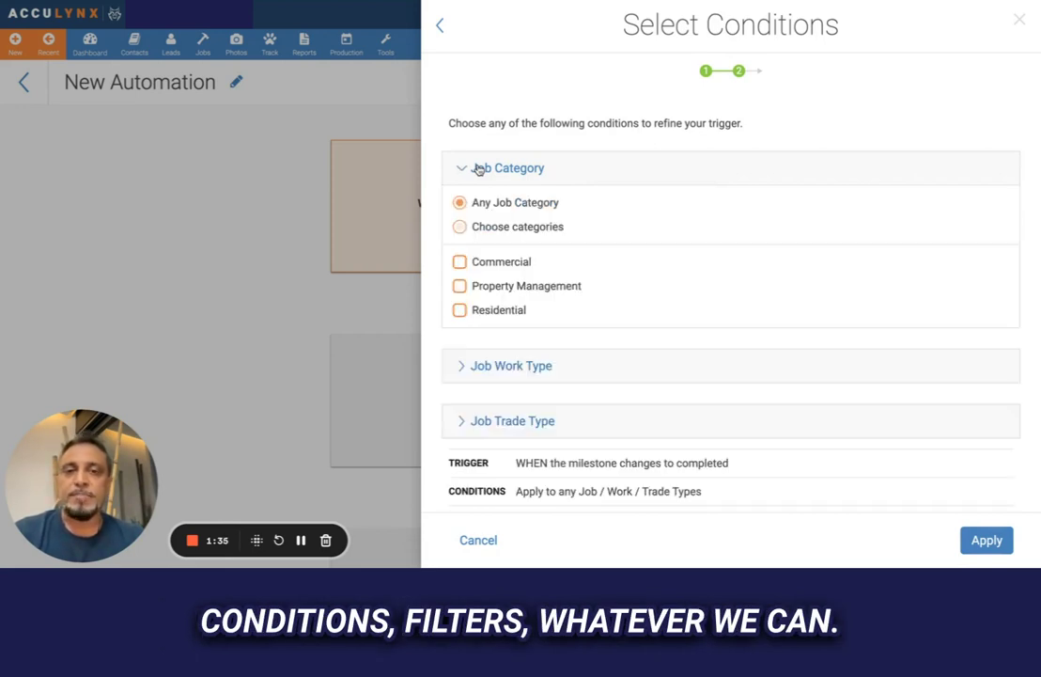
pyautogui.click(460, 311)
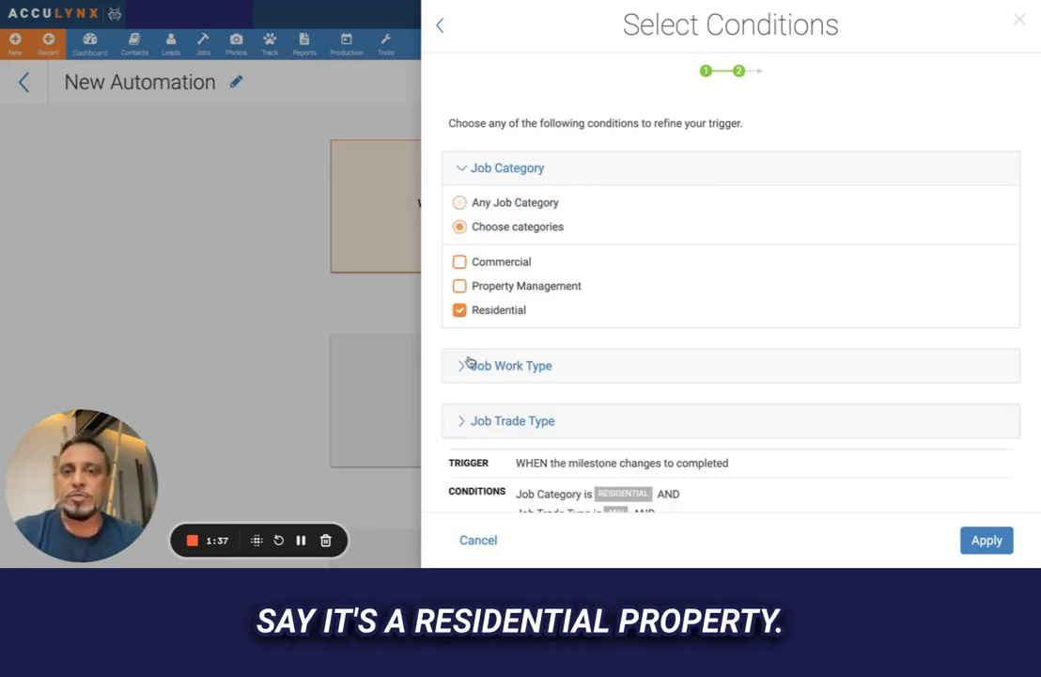
pyautogui.click(467, 362)
pyautogui.scroll(-2, 467, 362)
pyautogui.click(459, 328)
pyautogui.scroll(-2, 464, 334)
pyautogui.click(469, 340)
pyautogui.scroll(-2, 461, 342)
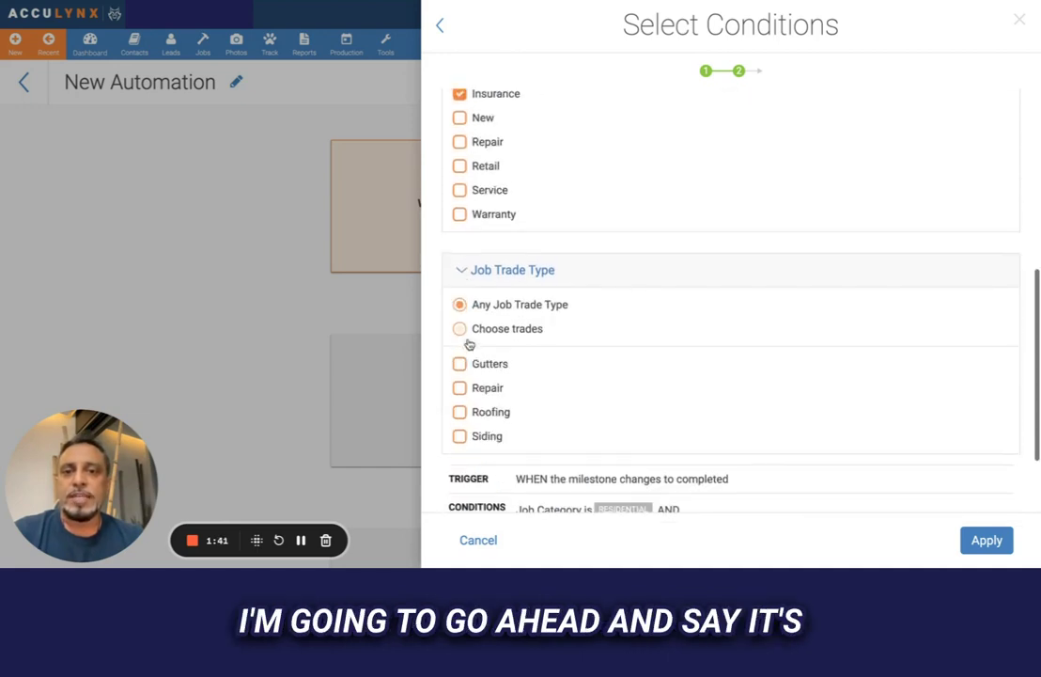
pyautogui.click(460, 372)
pyautogui.scroll(-1, 667, 428)
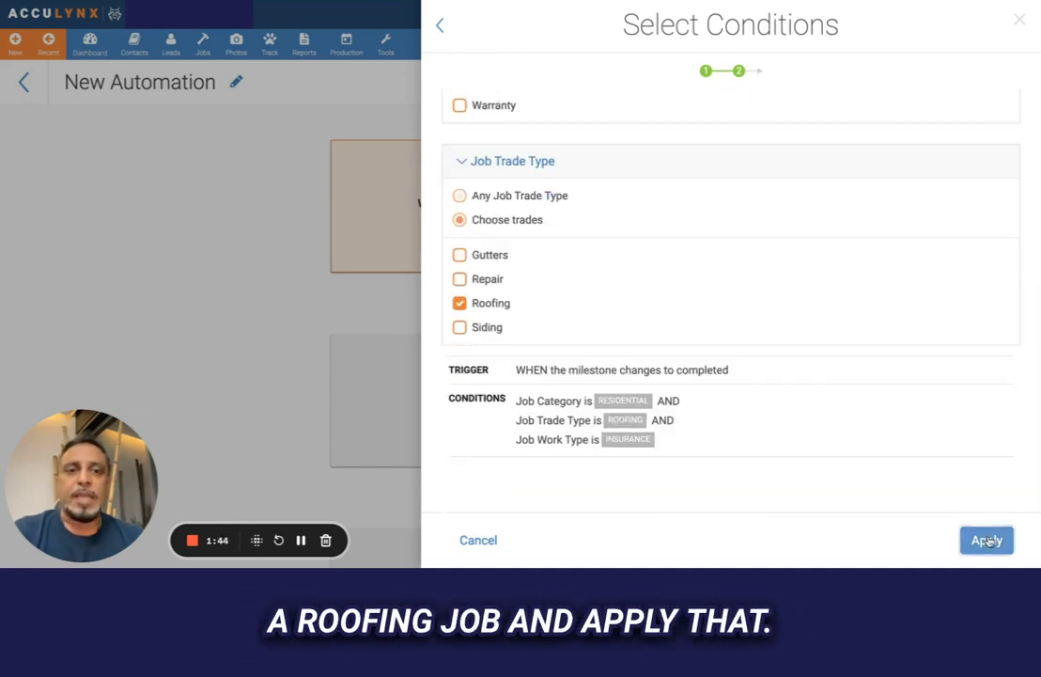
pyautogui.click(987, 539)
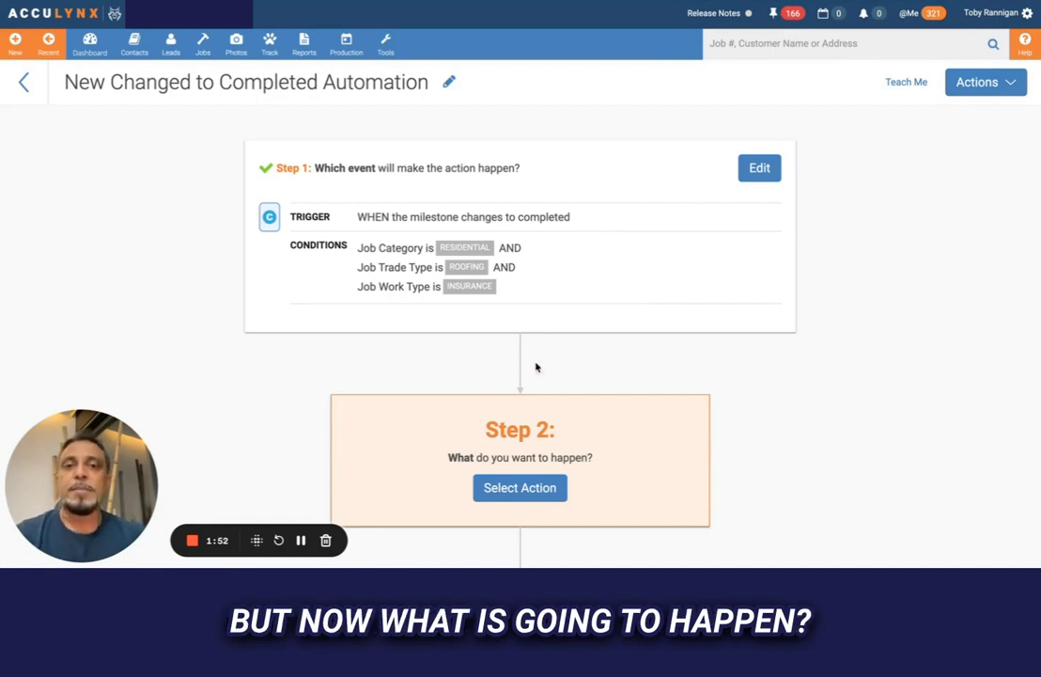
# Step: Choose Email as the automation's action to bring up the Create Email form
pyautogui.click(520, 487)
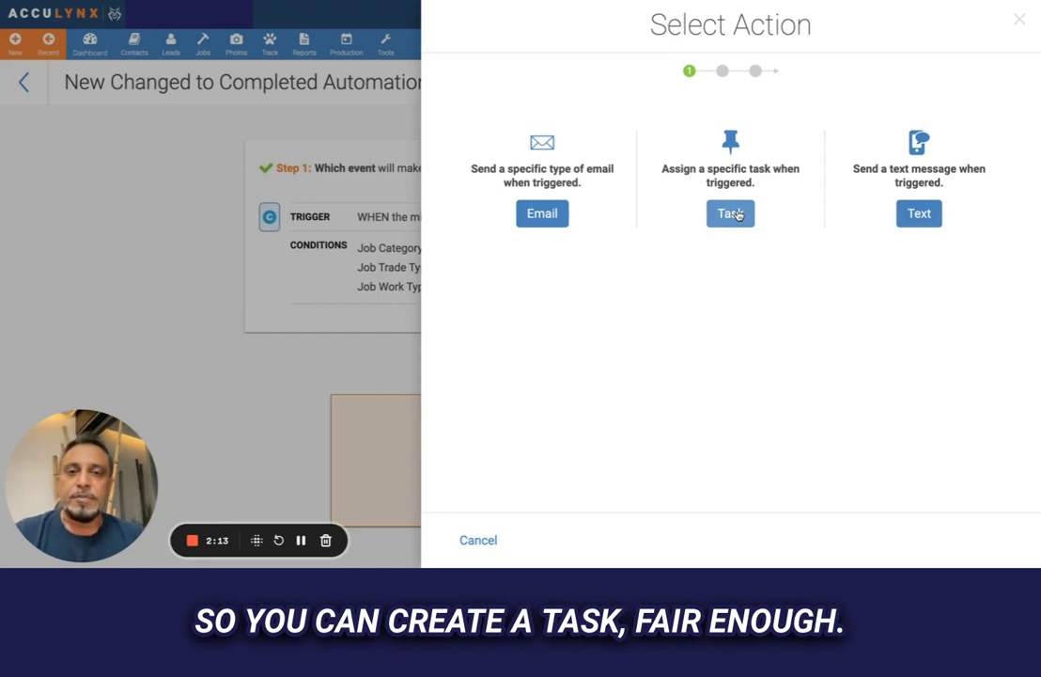
pyautogui.click(559, 209)
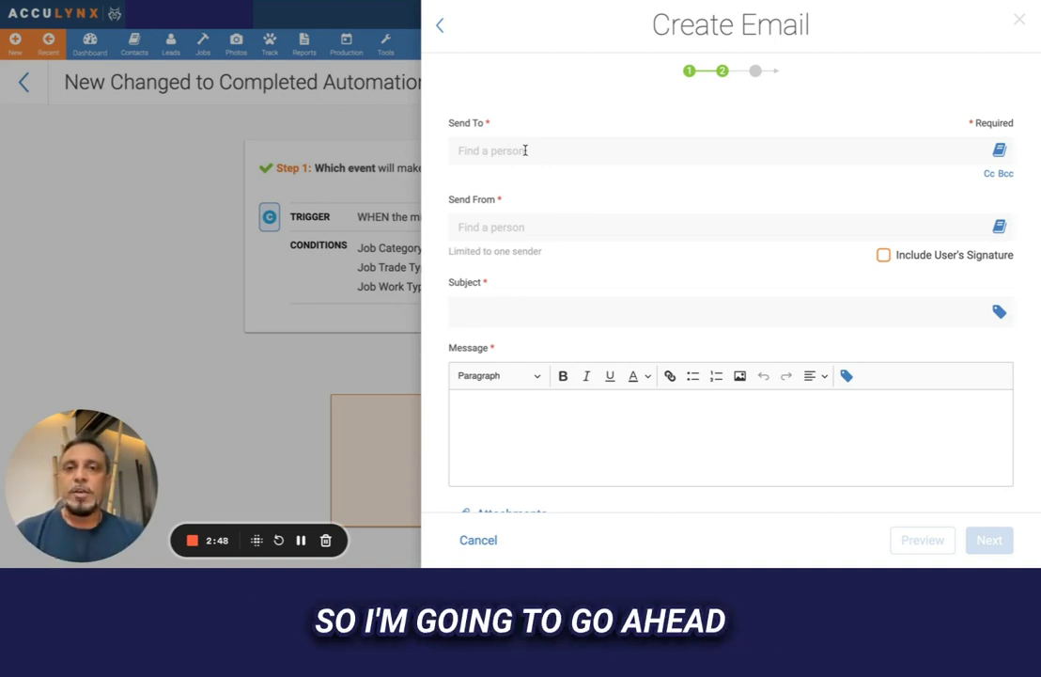
# Step: Enter 'Job Complete' as the email subject and append the Job Name dynamic tag
pyautogui.click(502, 153)
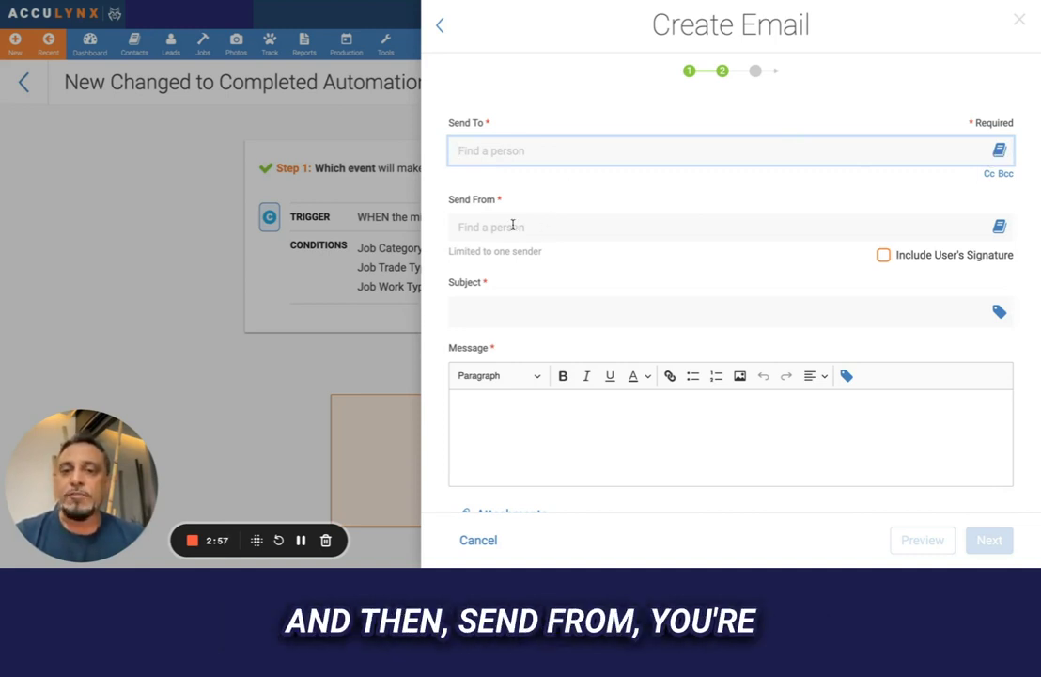
pyautogui.click(490, 310)
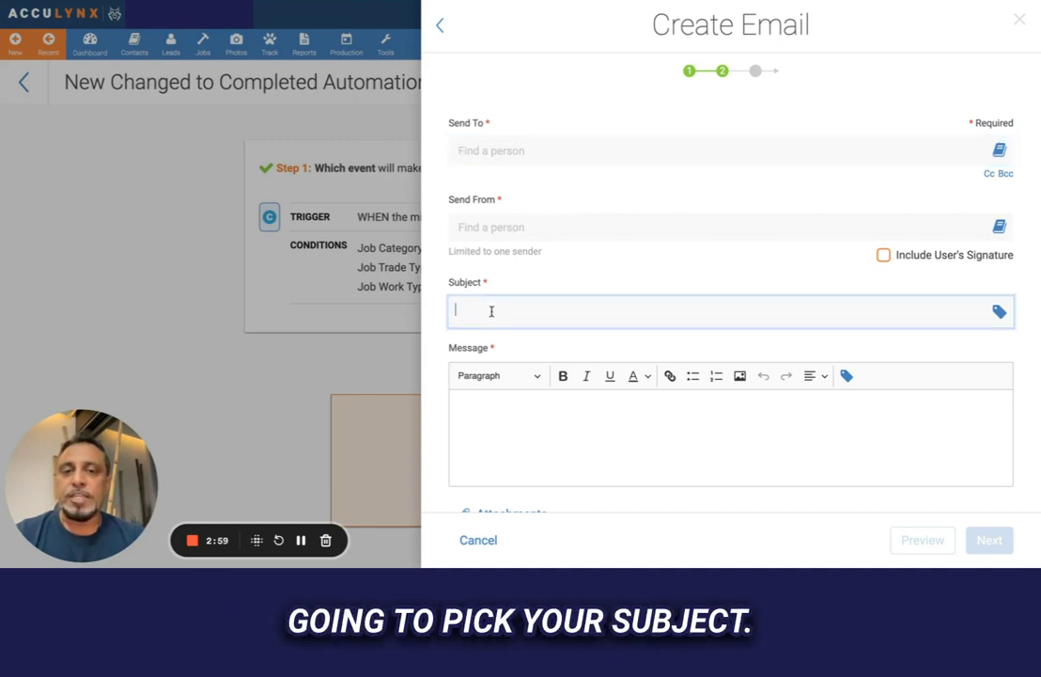
pyautogui.scroll(-1, 491, 310)
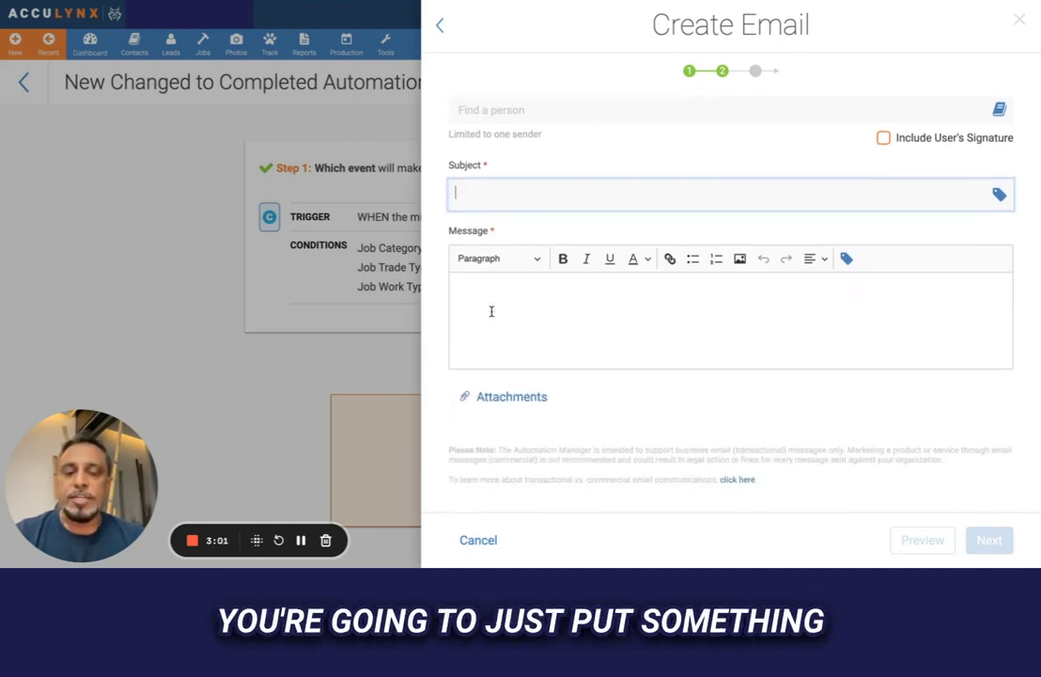
pyautogui.write('J')
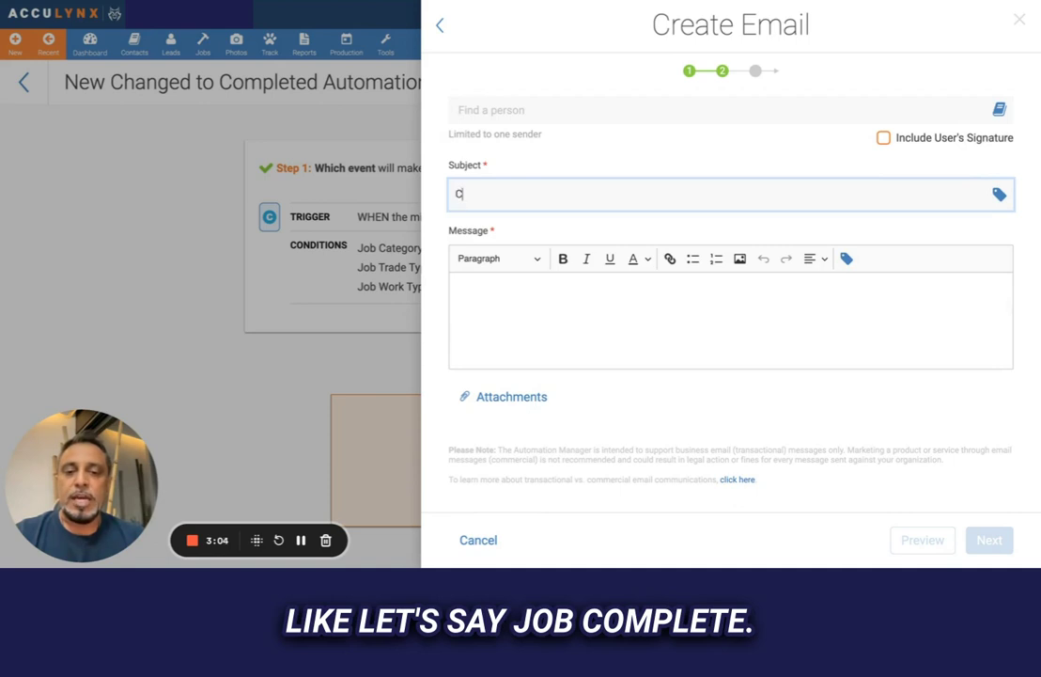
pyautogui.write('ob Complete')
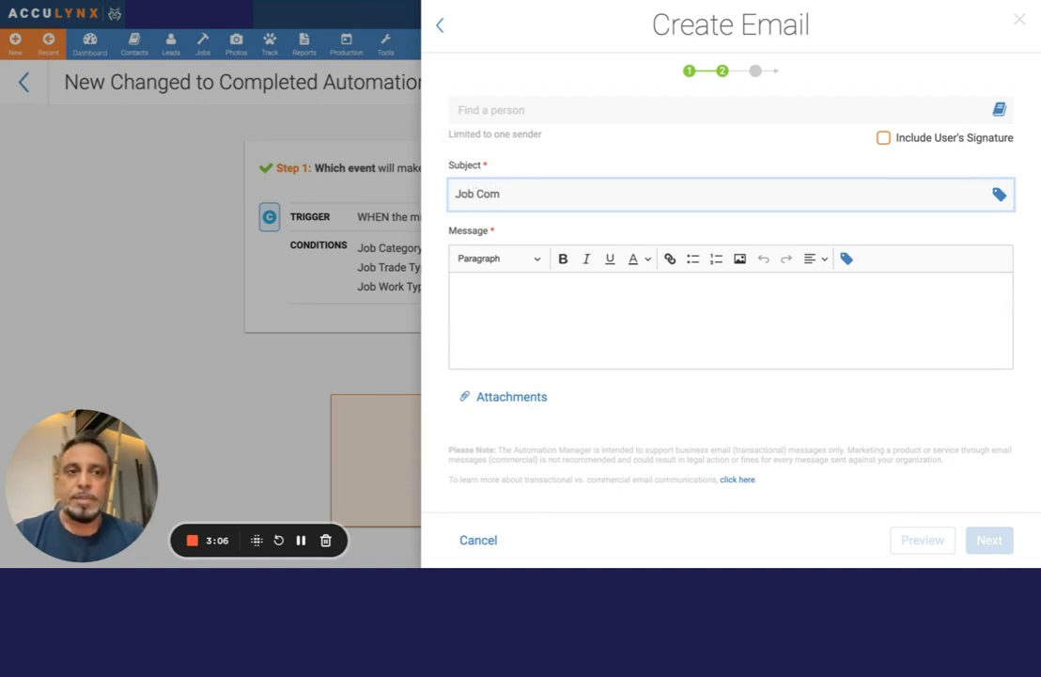
pyautogui.click(998, 194)
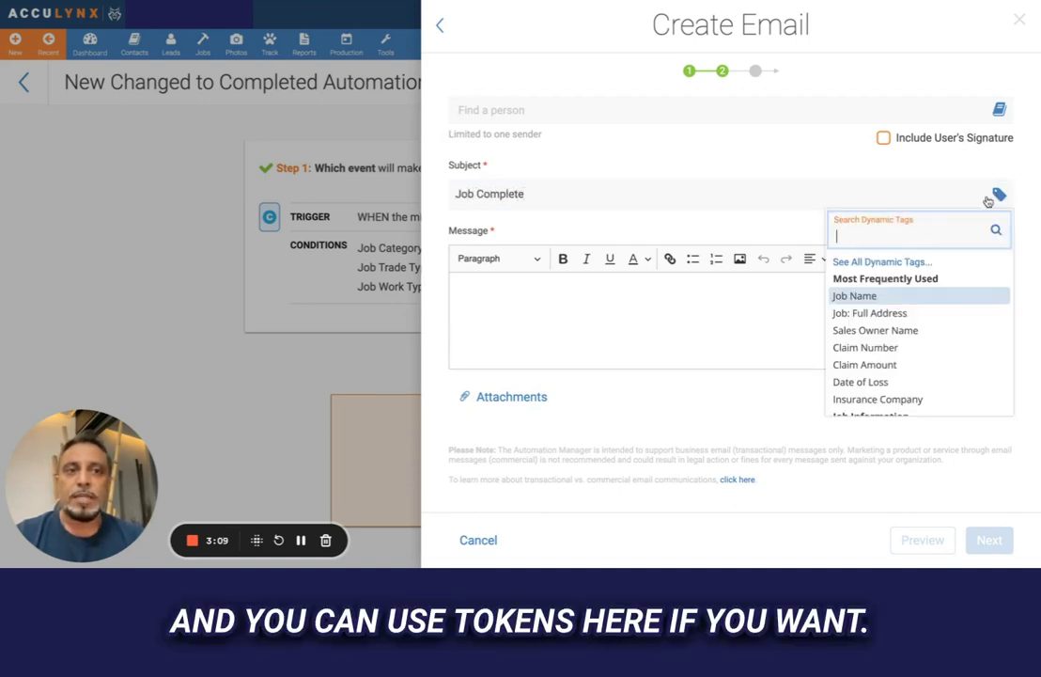
pyautogui.click(900, 299)
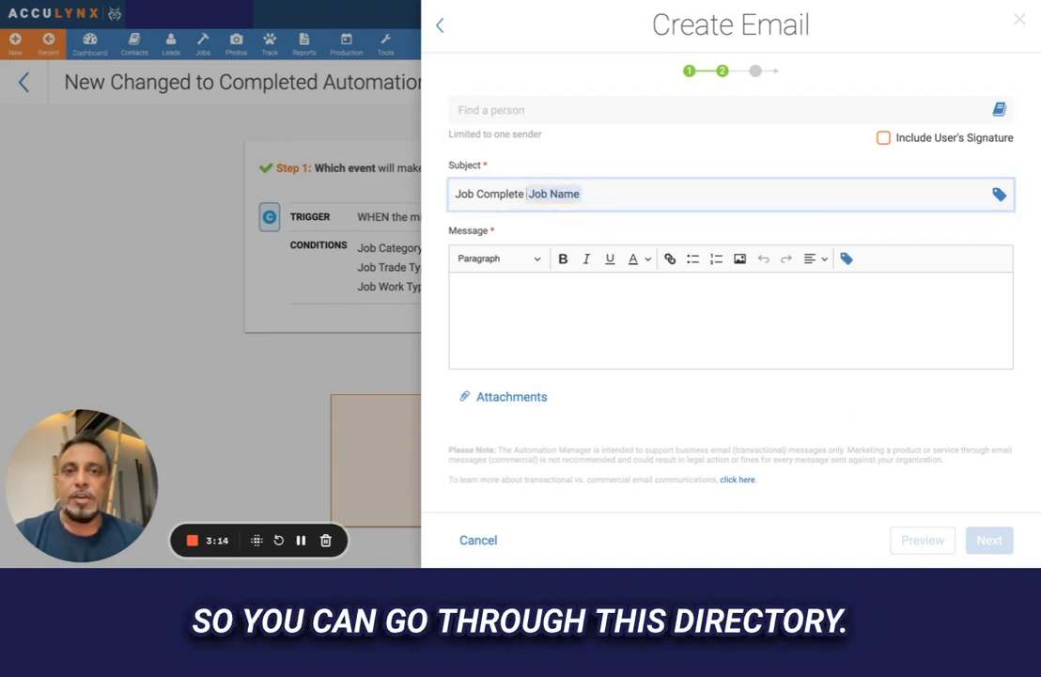
pyautogui.click(998, 194)
pyautogui.scroll(-5, 894, 335)
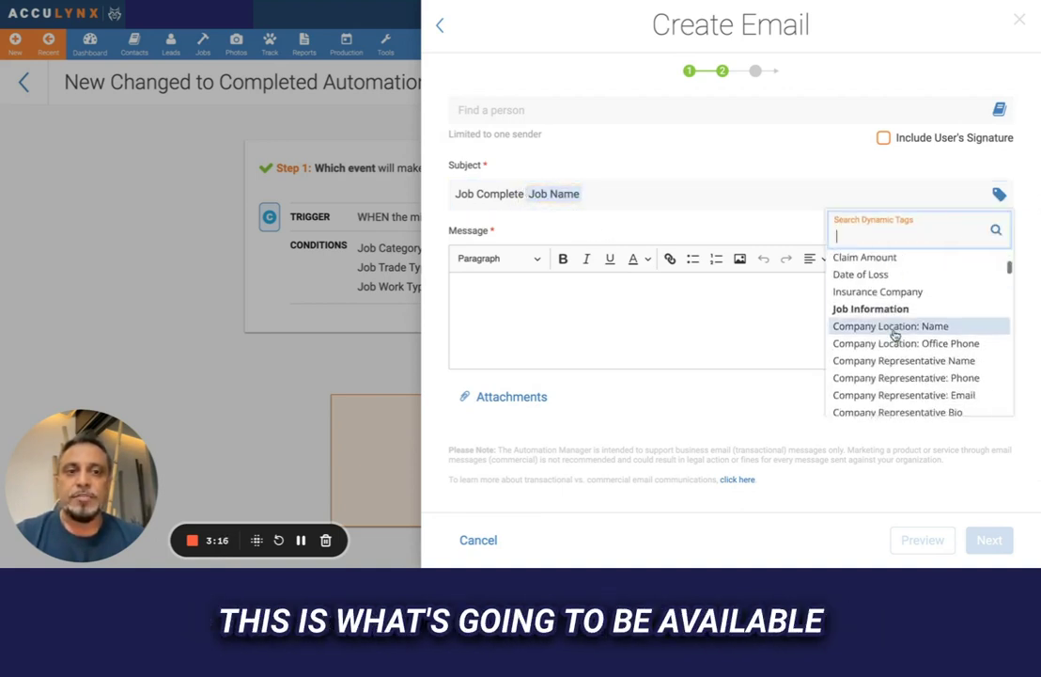
pyautogui.scroll(-5, 895, 334)
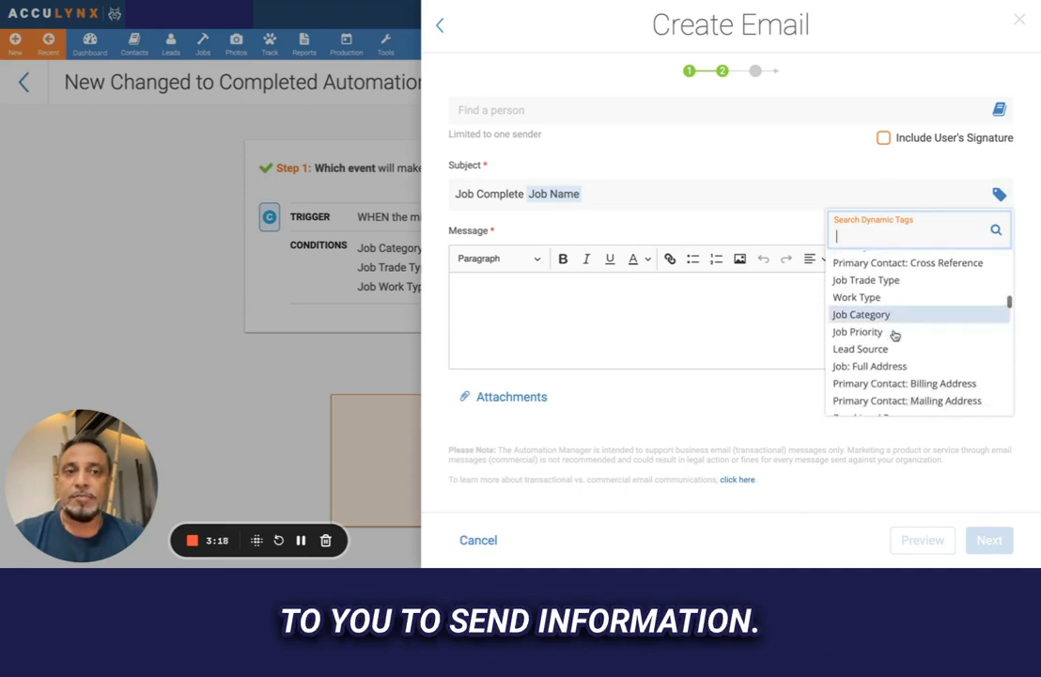
pyautogui.scroll(10, 895, 335)
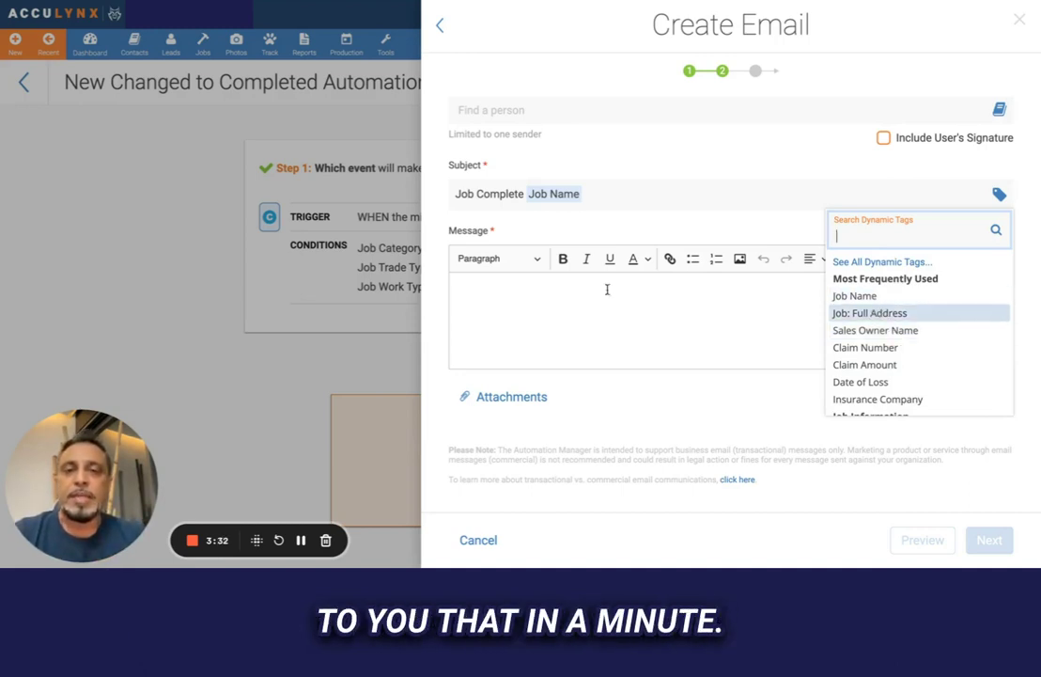
# Step: Insert Job Name, Full Address, Sales Owner Name, Claim Number and Primary Contact First Name tags into the message
pyautogui.click(782, 298)
pyautogui.click(846, 258)
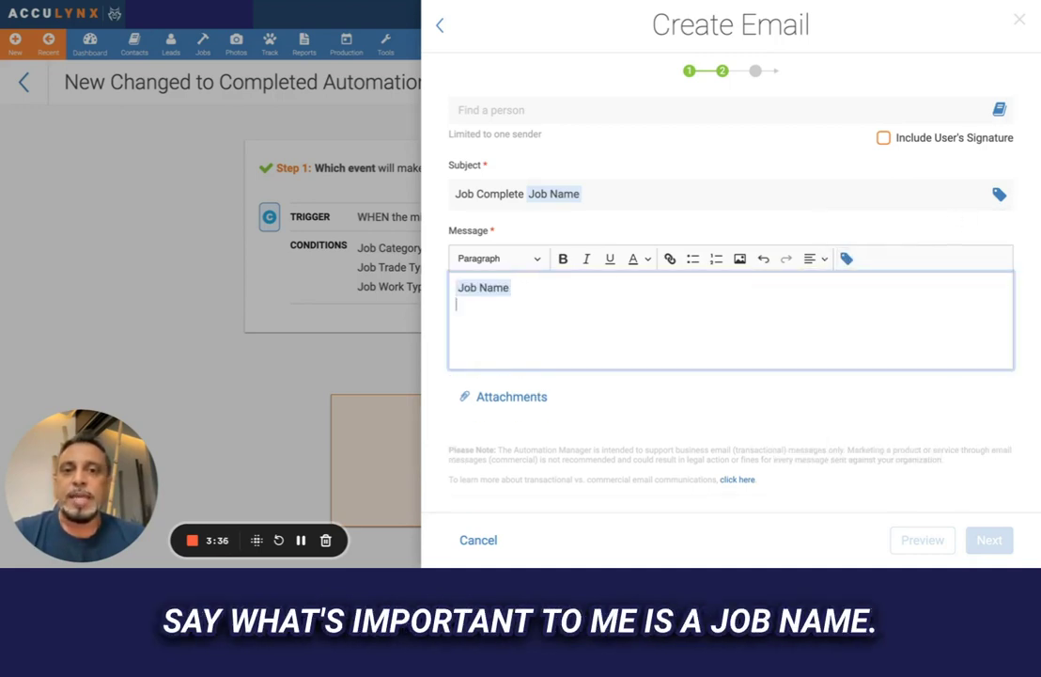
pyautogui.click(846, 259)
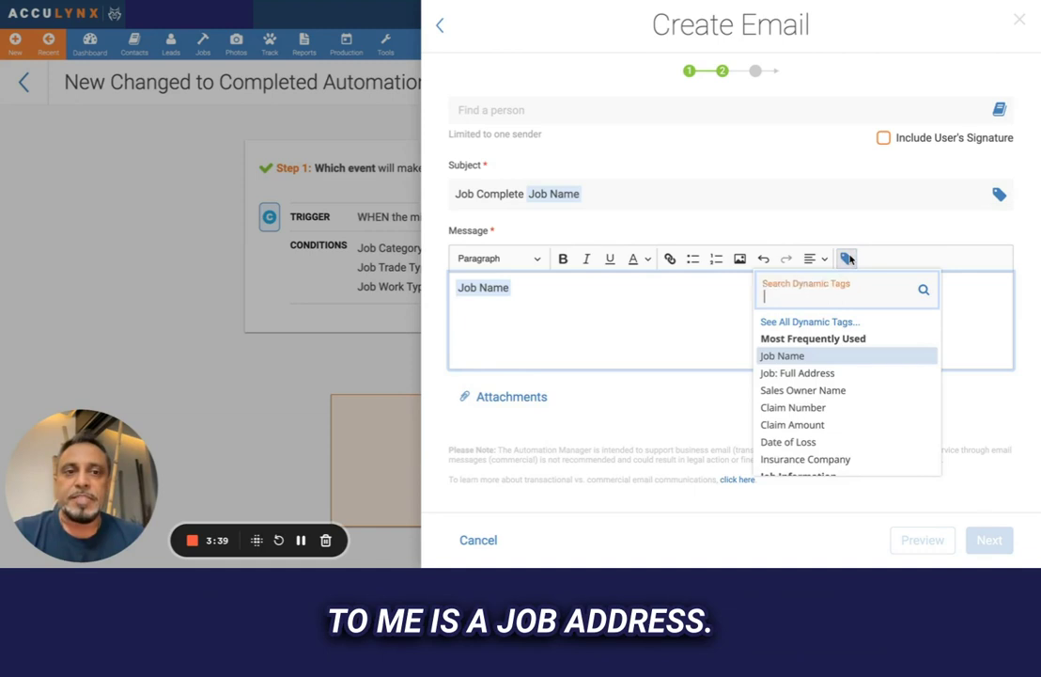
pyautogui.click(802, 373)
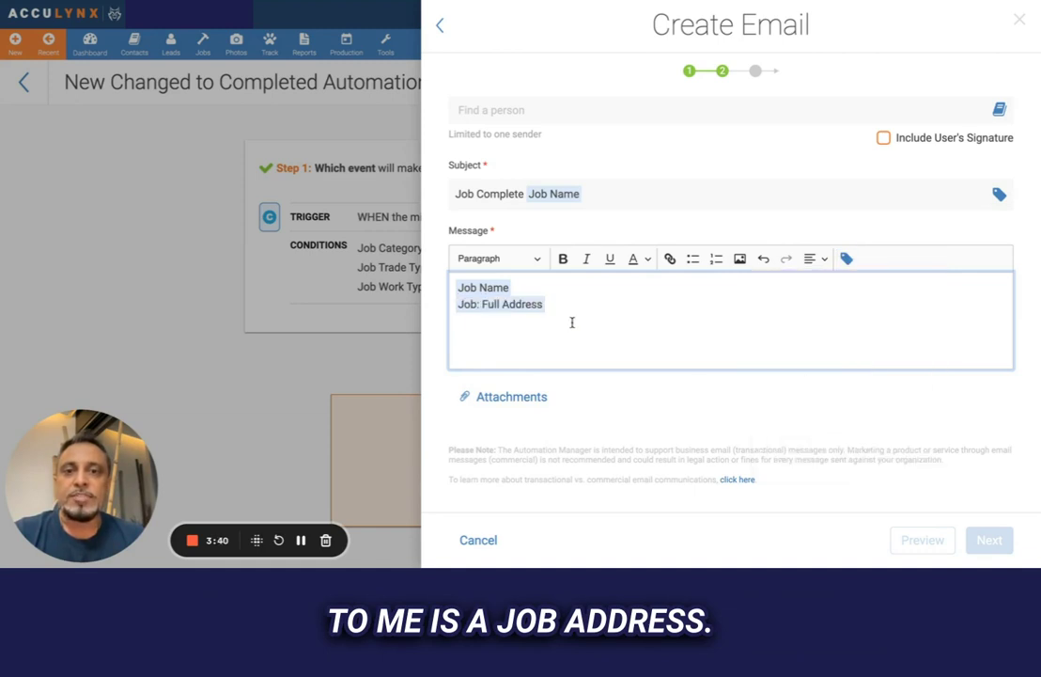
pyautogui.click(847, 259)
pyautogui.click(804, 390)
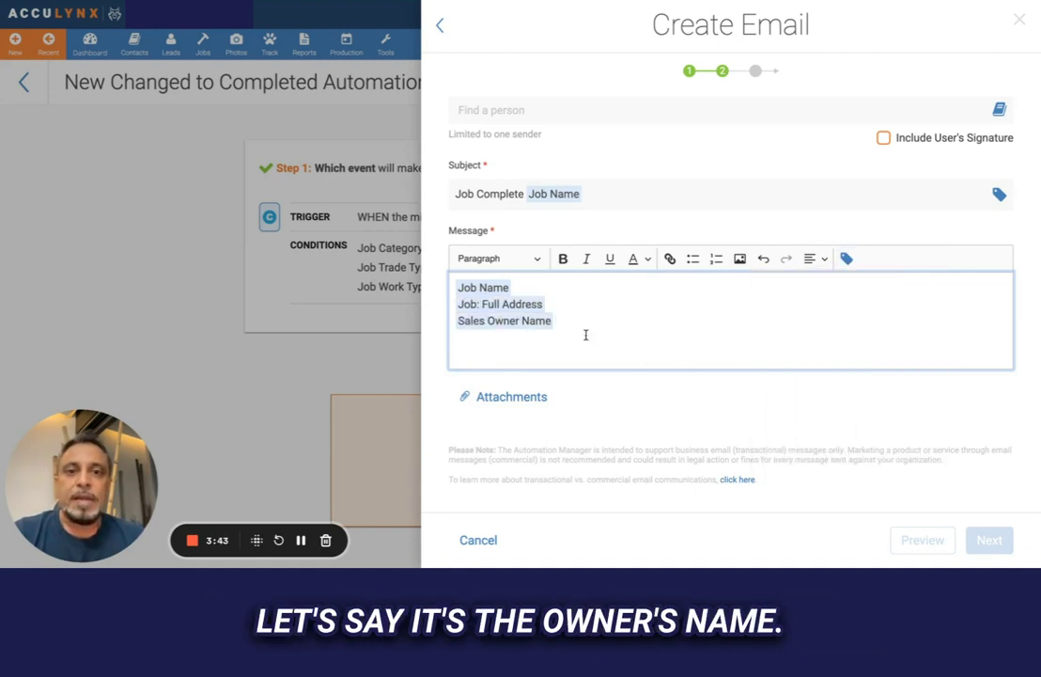
pyautogui.click(847, 258)
pyautogui.click(799, 407)
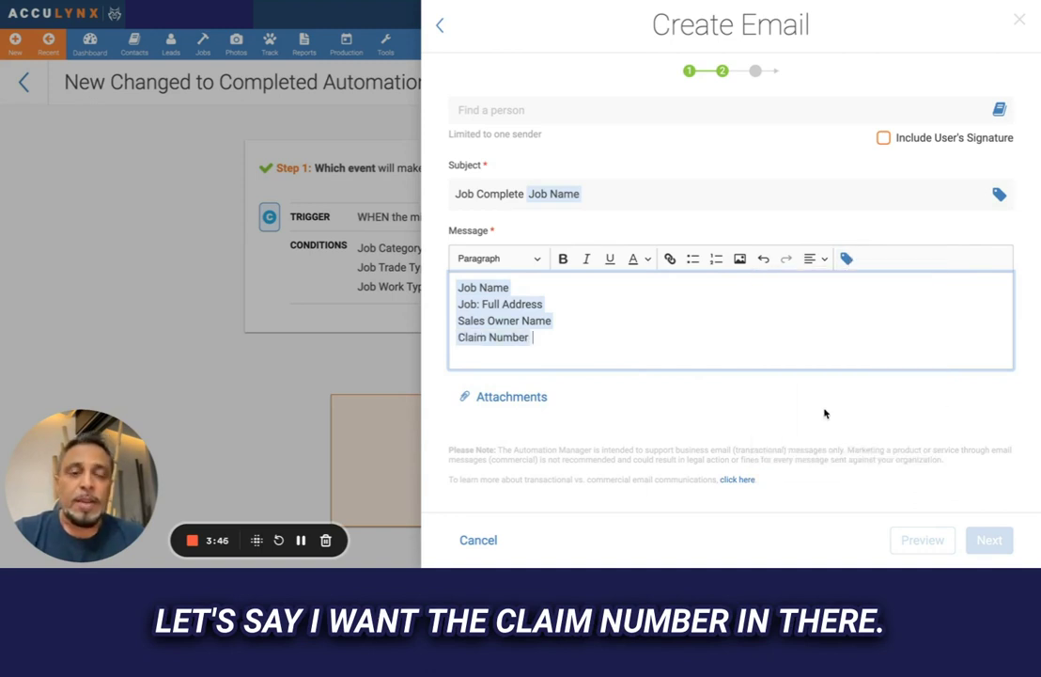
pyautogui.click(845, 258)
pyautogui.scroll(-3, 840, 367)
pyautogui.scroll(-5, 841, 372)
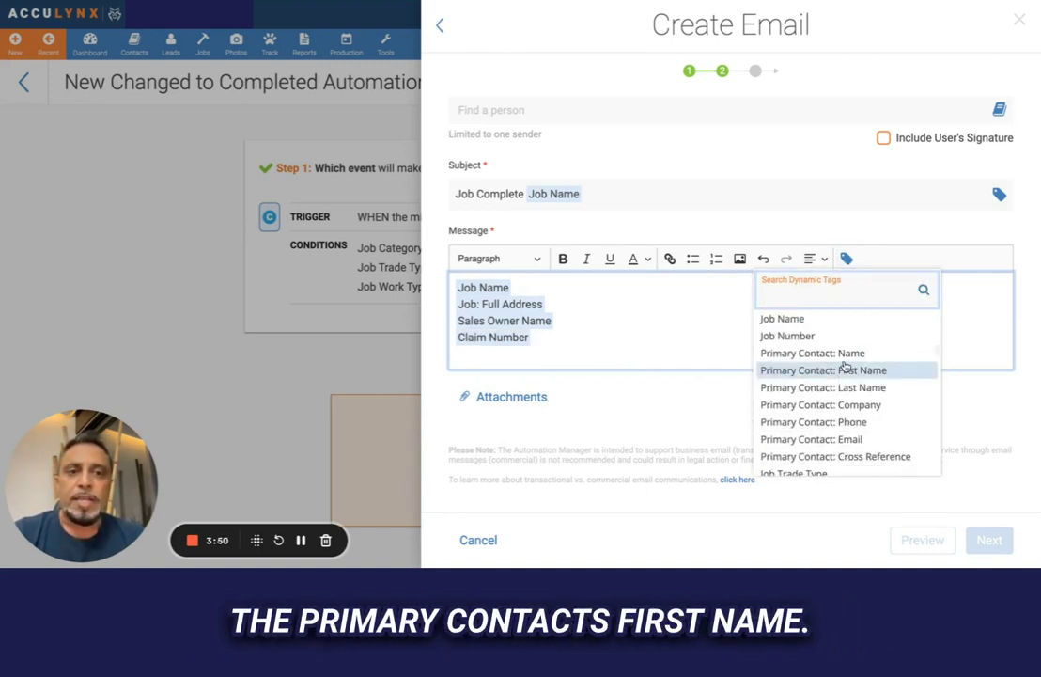
pyautogui.click(845, 369)
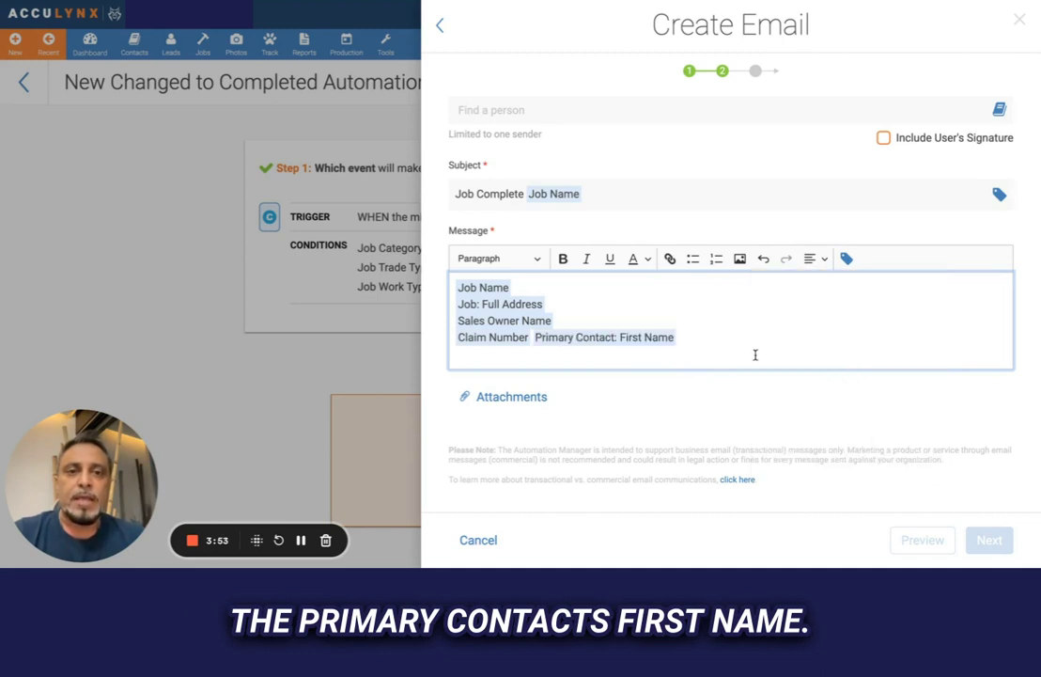
# Step: Put the First Name tag on its own line and add the Primary Contact Last Name tag below
pyautogui.click(532, 338)
pyautogui.press('Return')
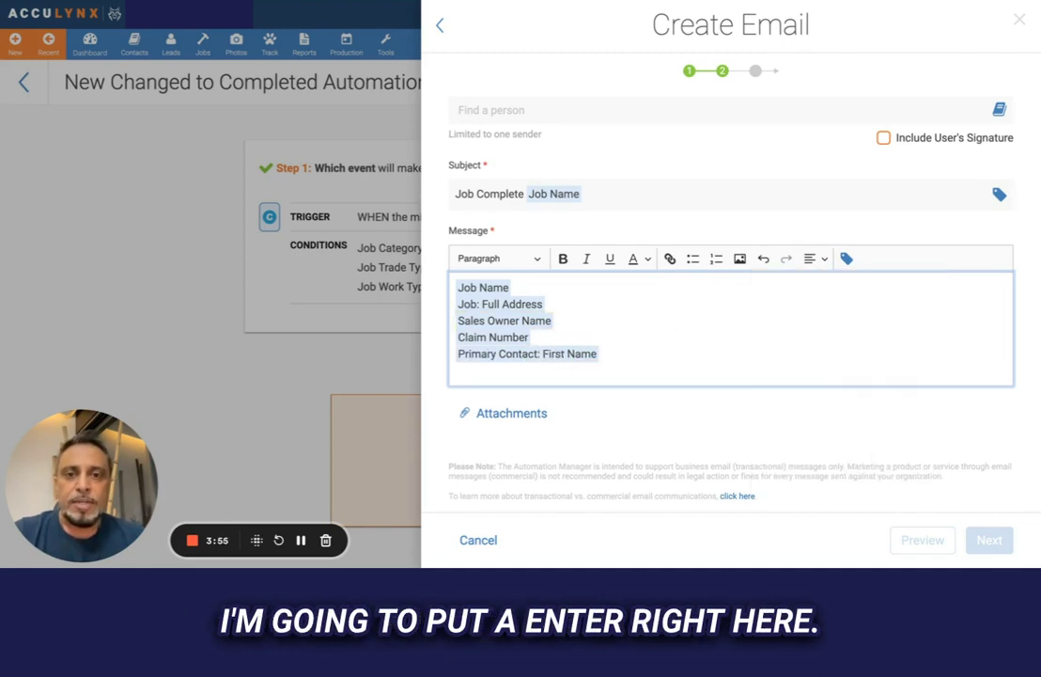
pyautogui.click(617, 349)
pyautogui.press('Return')
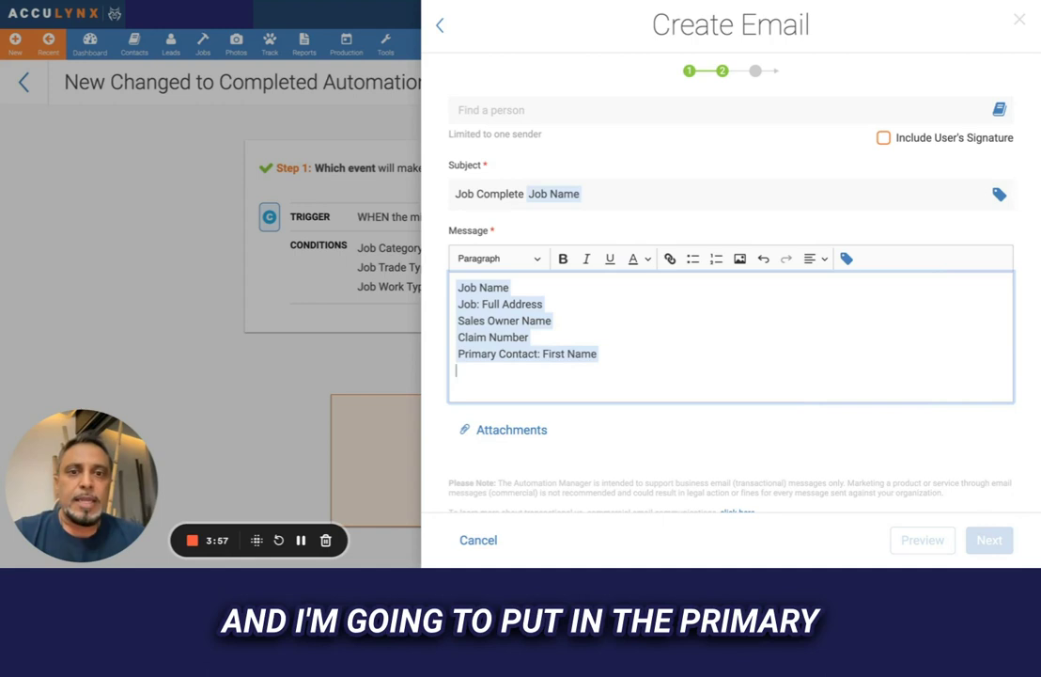
pyautogui.click(846, 257)
pyautogui.scroll(-5, 748, 421)
pyautogui.scroll(-3, 816, 426)
pyautogui.click(827, 406)
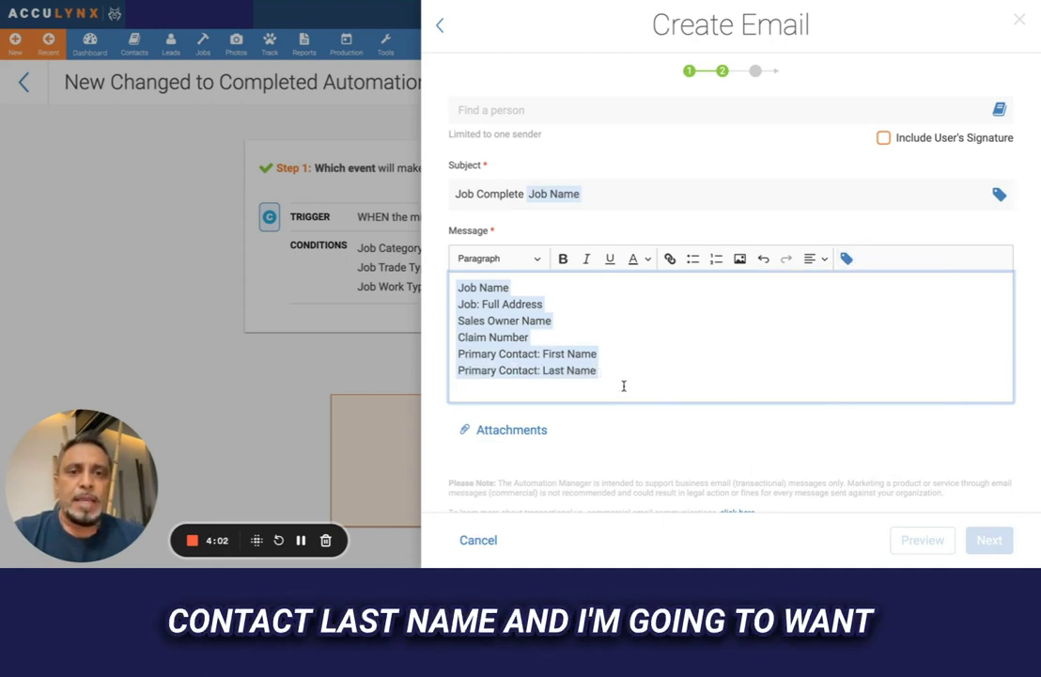
pyautogui.press('Return')
# Step: Add the Primary Contact Phone and Email tags on new lines, and label the first line 'Job Name:'
pyautogui.click(847, 258)
pyautogui.scroll(-5, 785, 395)
pyautogui.scroll(-1, 808, 395)
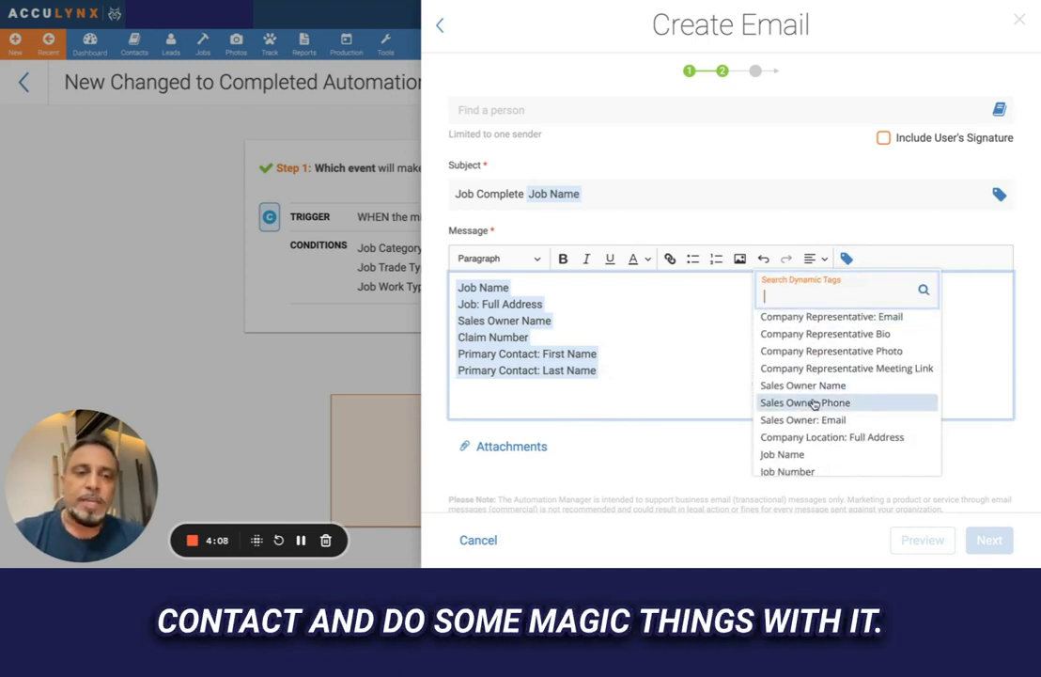
pyautogui.scroll(-2, 813, 404)
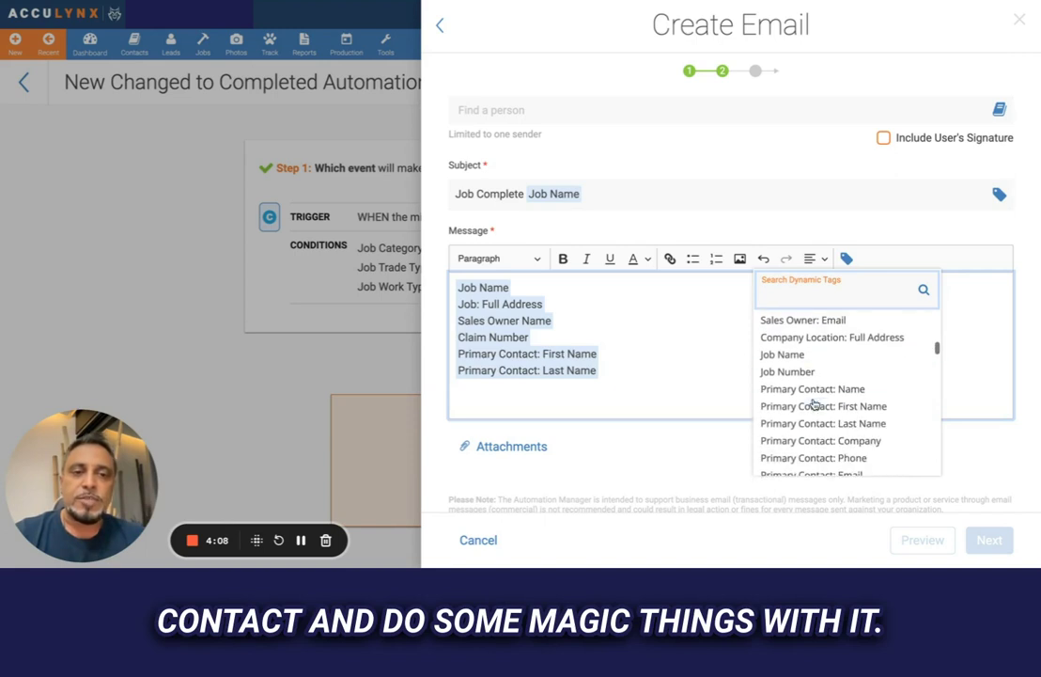
pyautogui.click(830, 459)
pyautogui.press('Return')
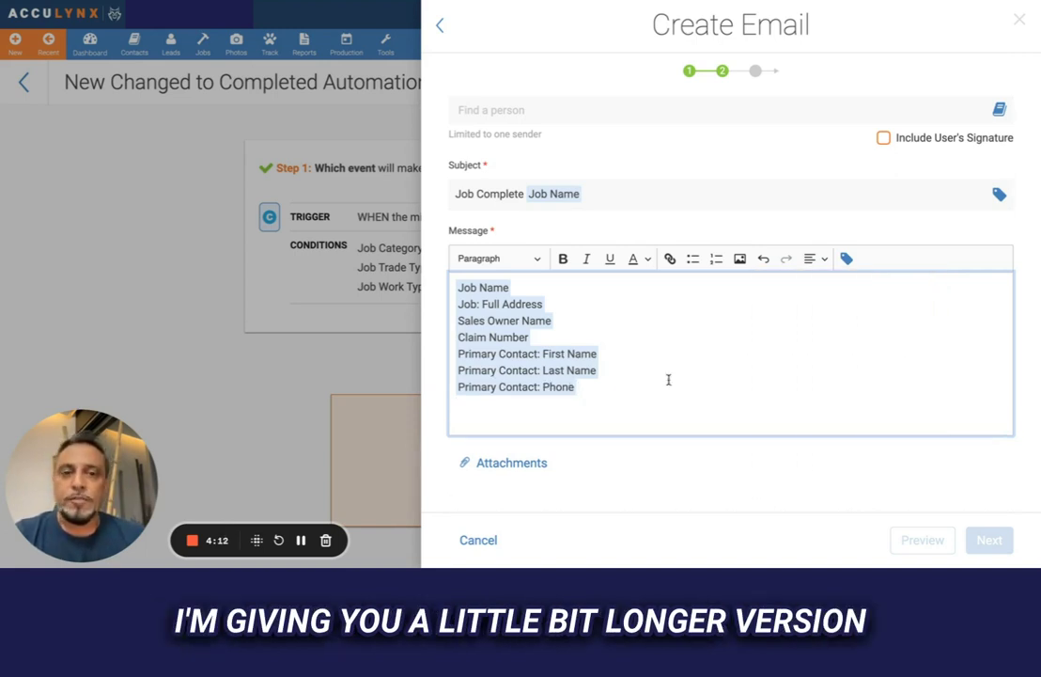
pyautogui.click(846, 259)
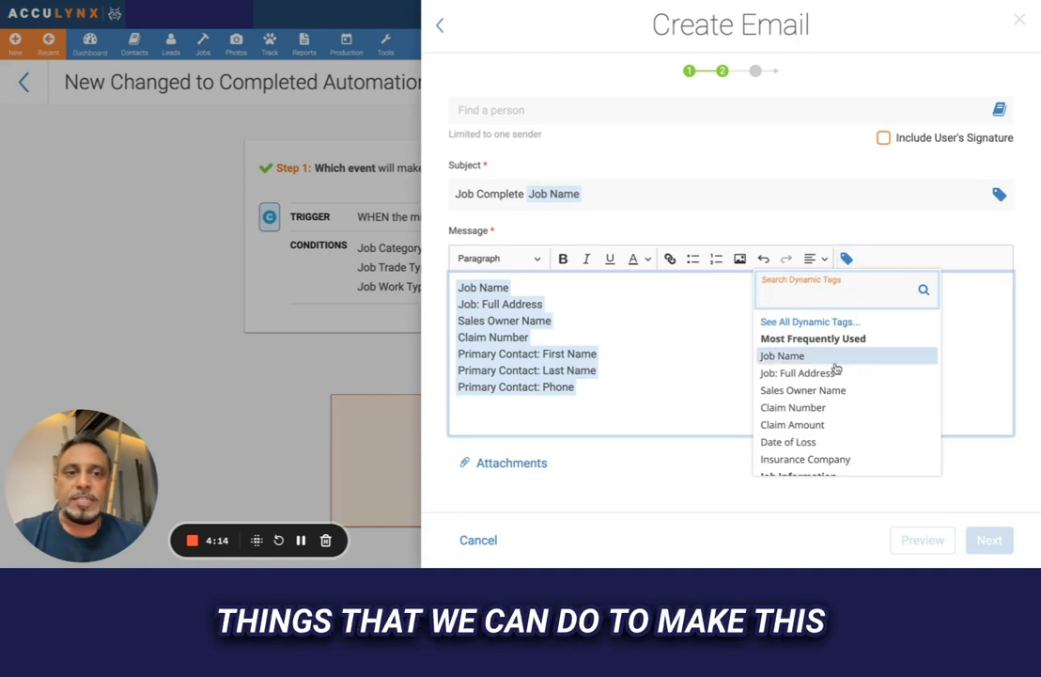
pyautogui.scroll(-5, 835, 369)
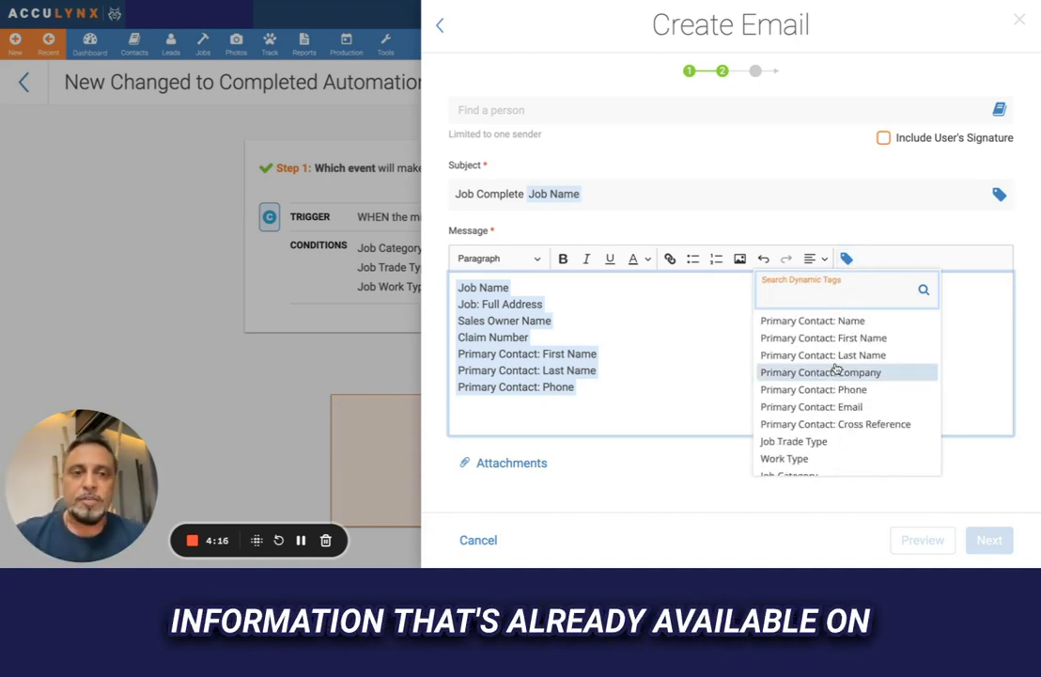
pyautogui.click(844, 410)
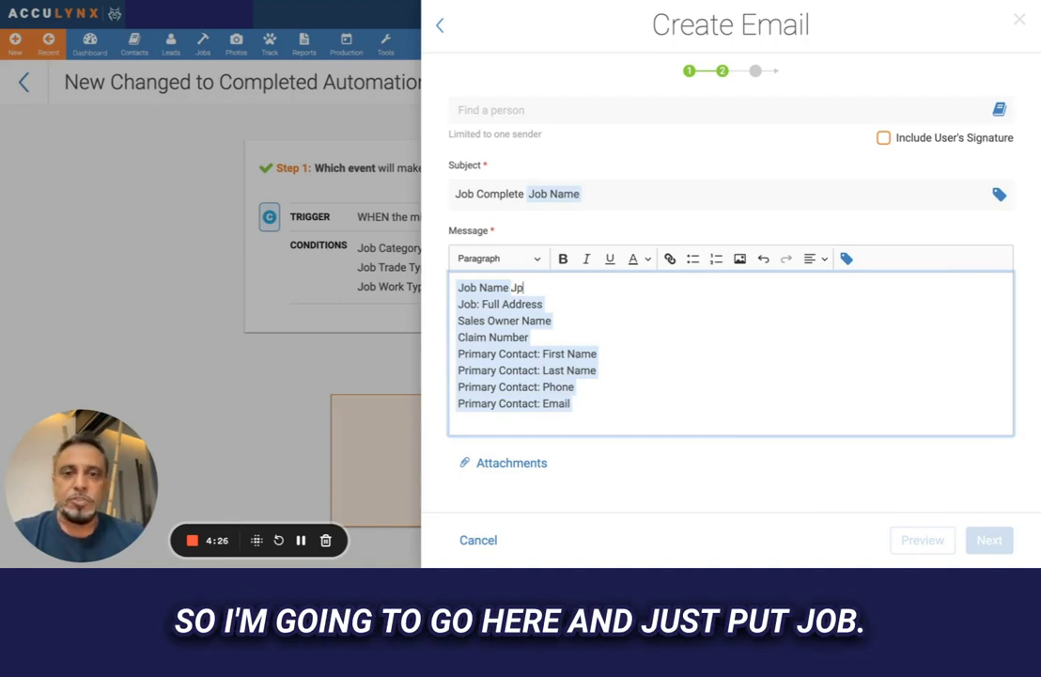
pyautogui.press('BackSpace')
pyautogui.press('BackSpace')
pyautogui.press('BackSpace')
pyautogui.press('BackSpace')
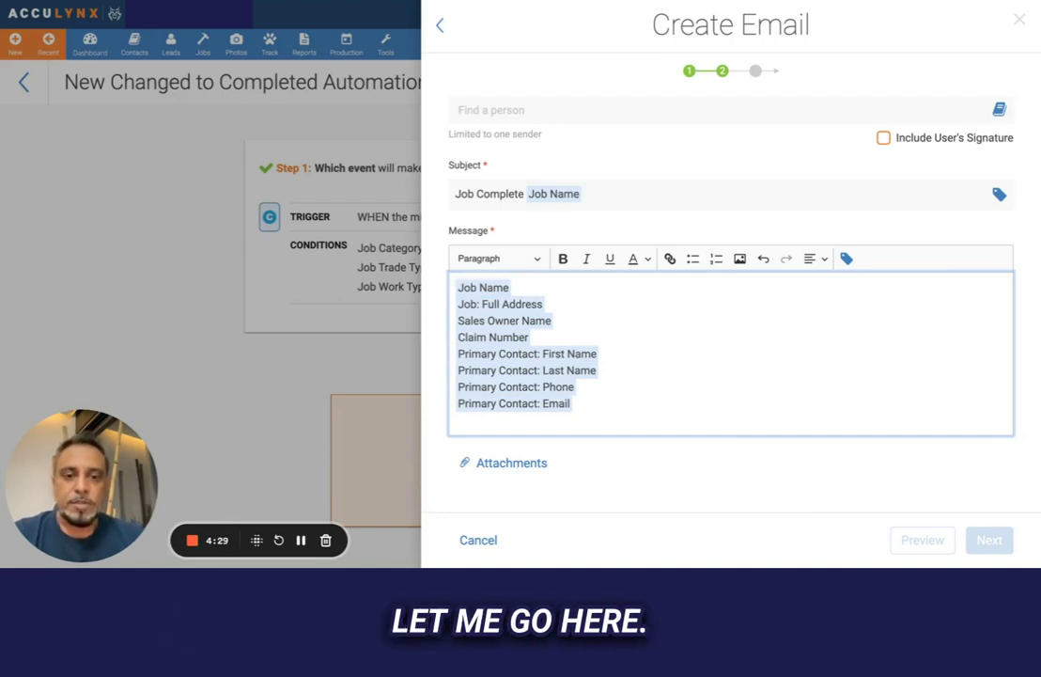
pyautogui.write('Job Name')
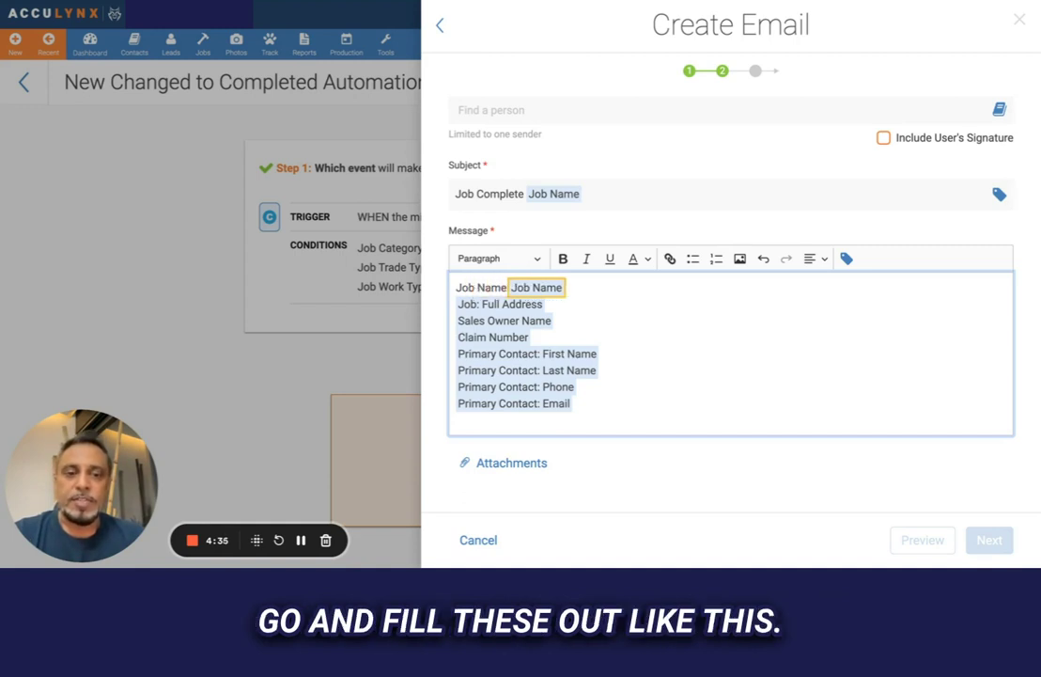
pyautogui.write(':')
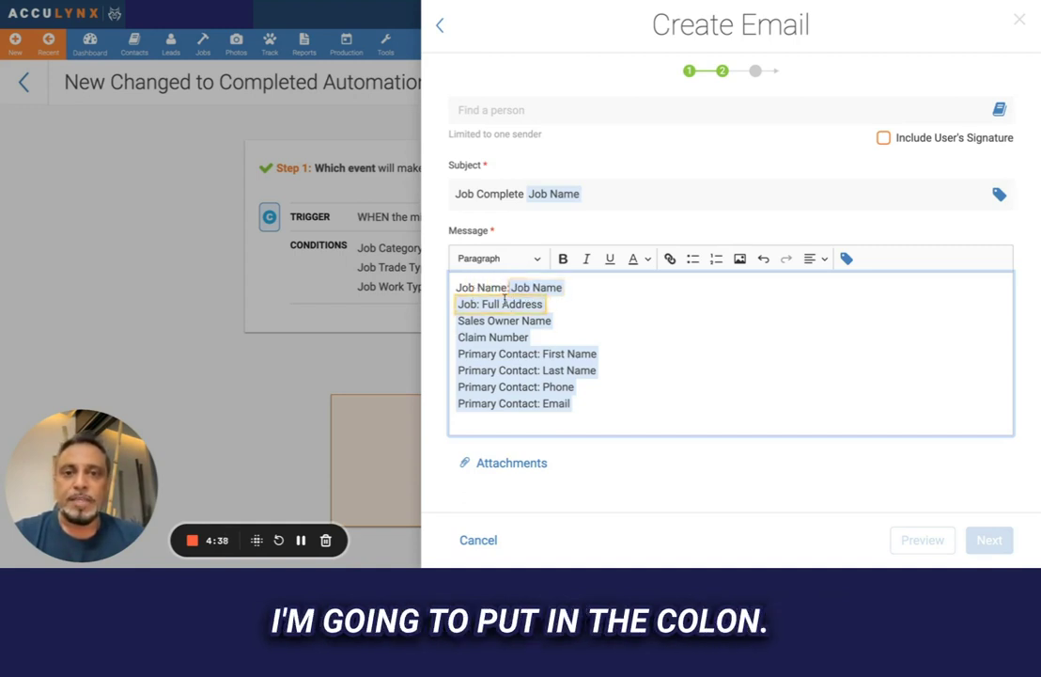
# Step: Finish labelling the message lines and switch to Email Parser to create a new mailbox
pyautogui.click(301, 540)
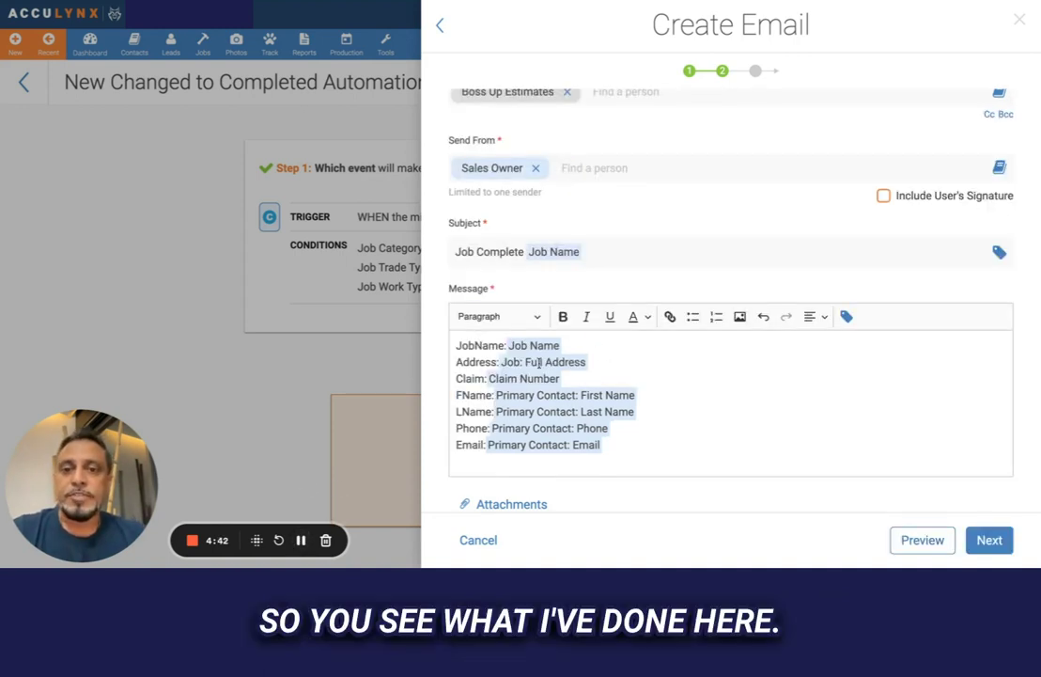
pyautogui.scroll(1, 508, 169)
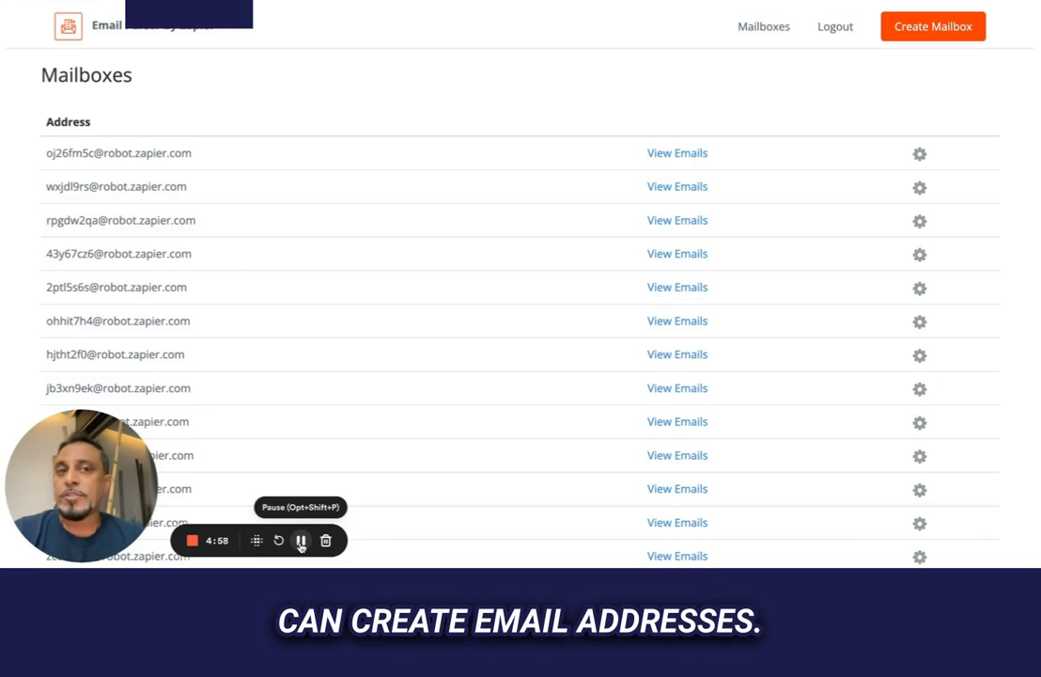
pyautogui.click(940, 27)
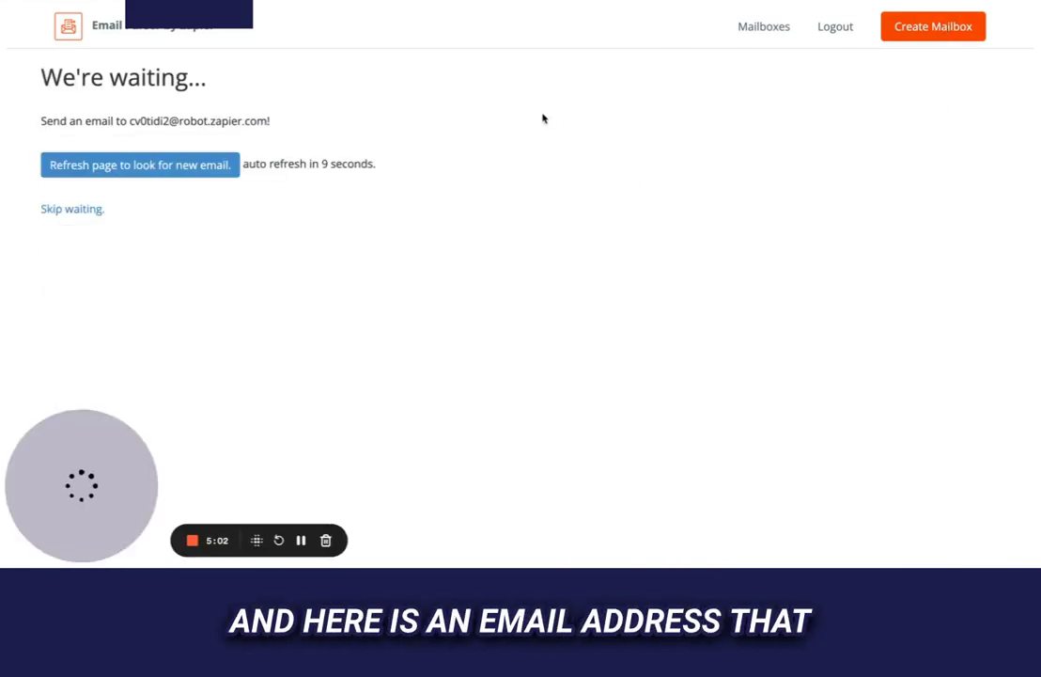
# Step: Select the new robot.zapier.com mailbox address to copy it
pyautogui.moveTo(129, 120); pyautogui.dragTo(265, 128)
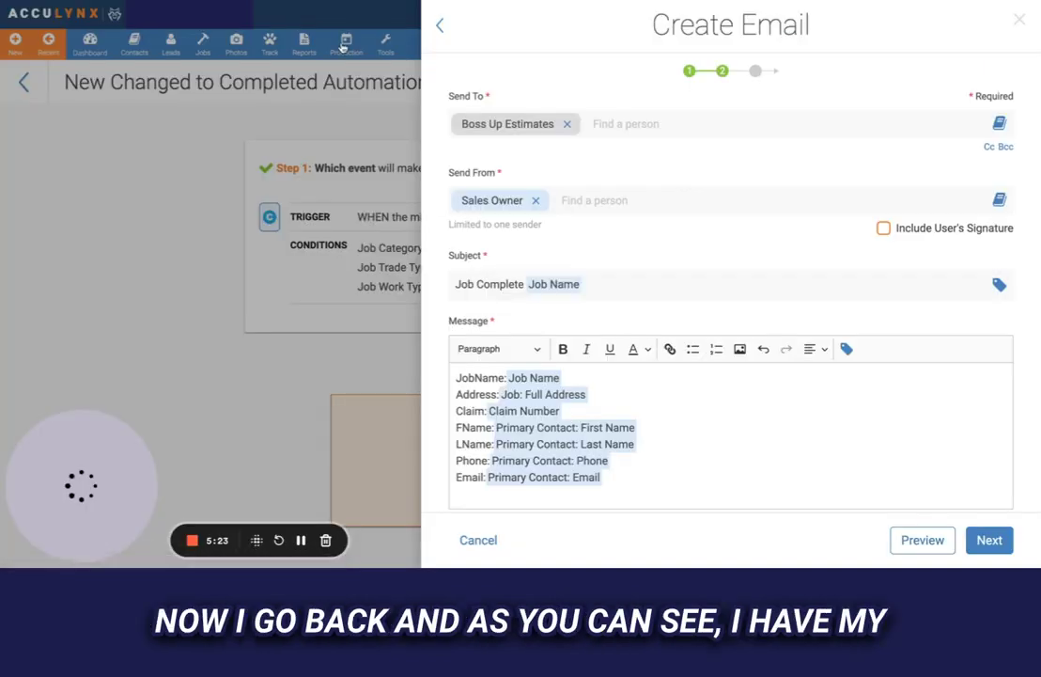
# Step: Add ':' after JobName and '$' end markers to the message lines
pyautogui.write(':')
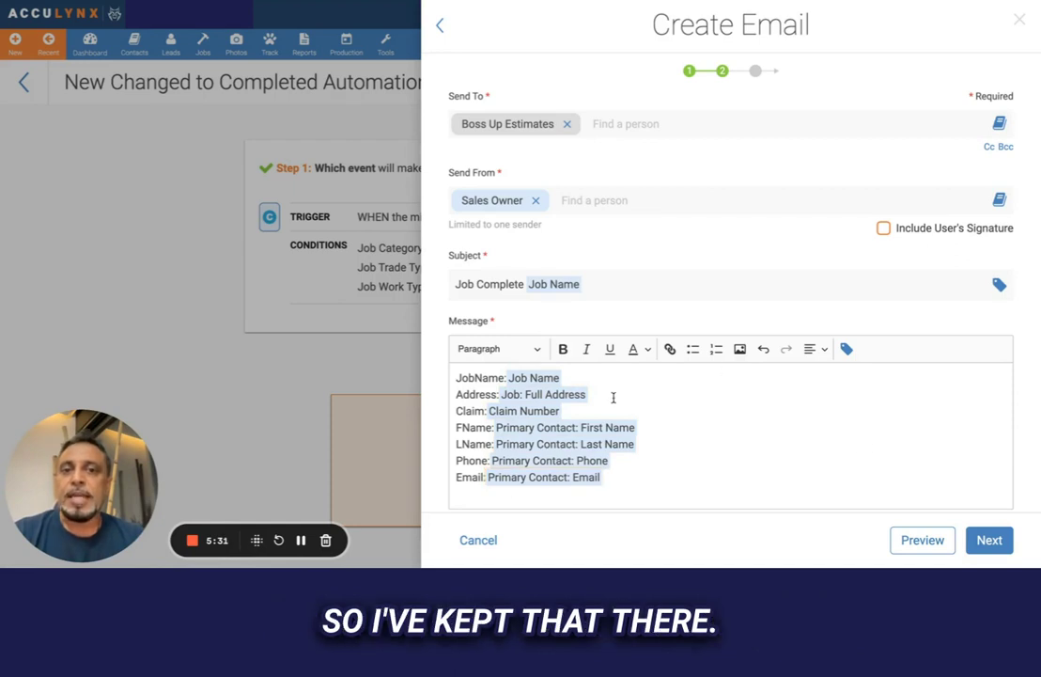
pyautogui.click(583, 377)
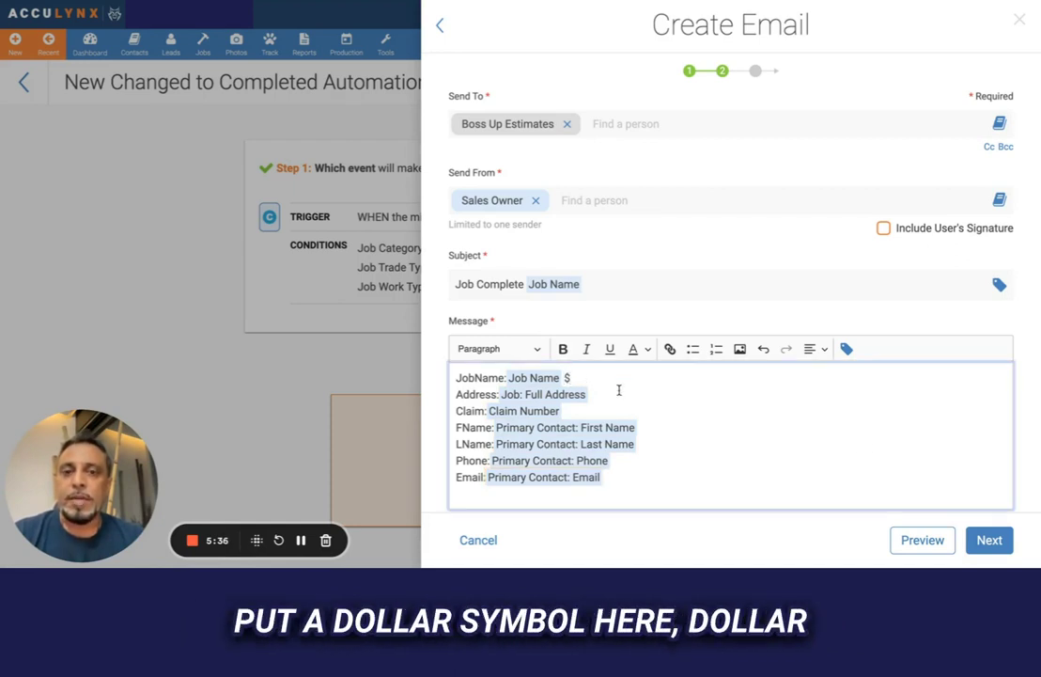
pyautogui.click(603, 407)
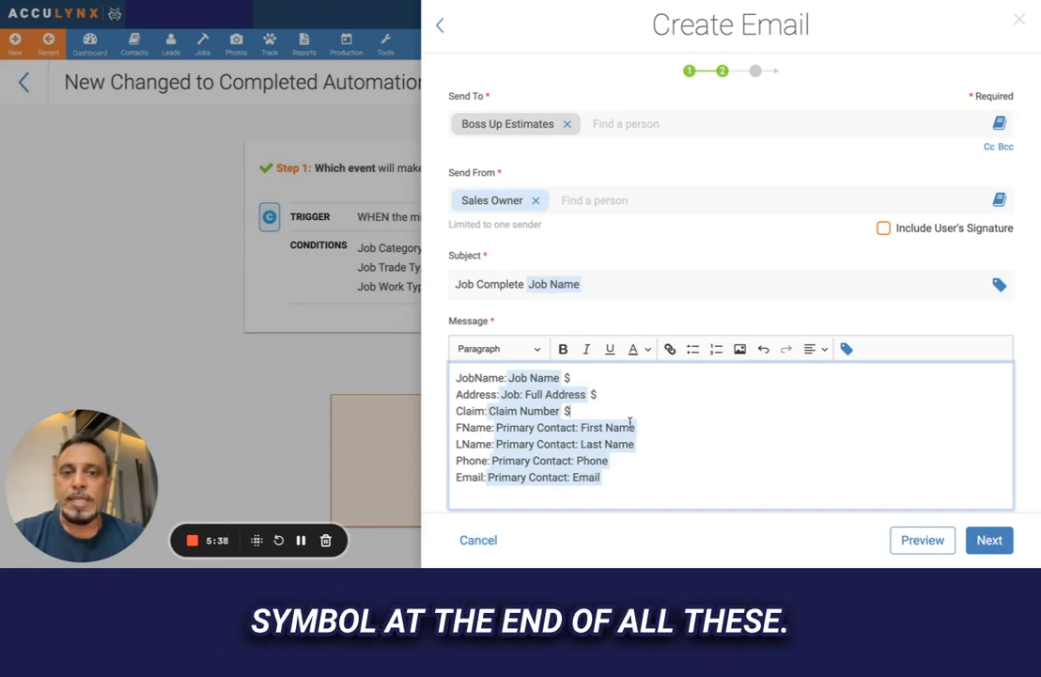
pyautogui.write('$$')
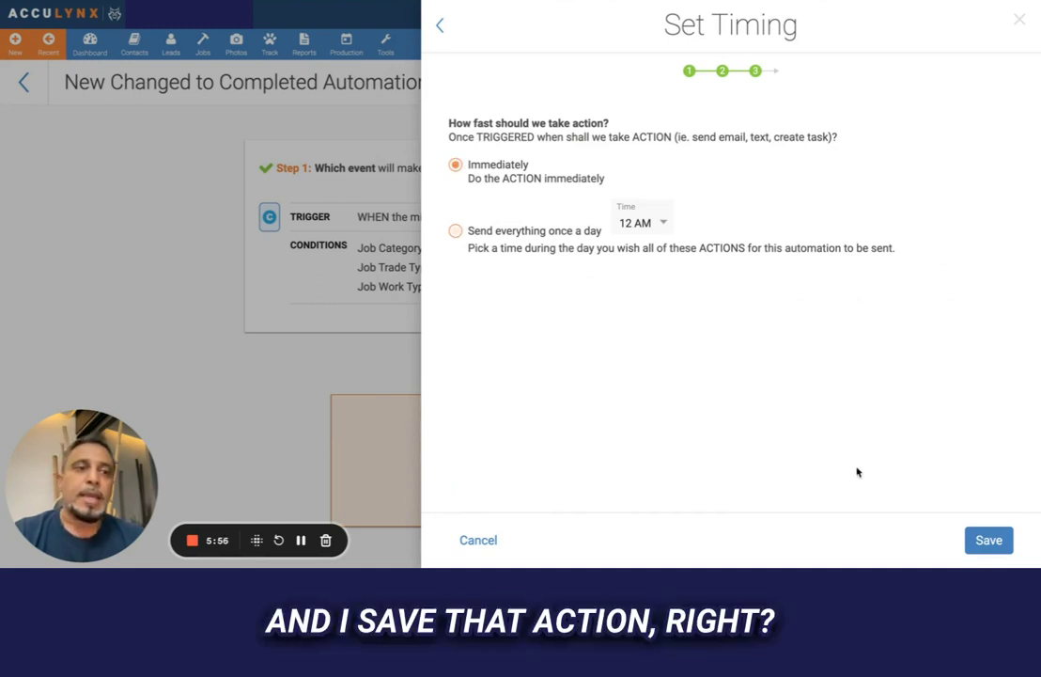
# Step: Save the send-email action with Immediately timing
pyautogui.click(986, 540)
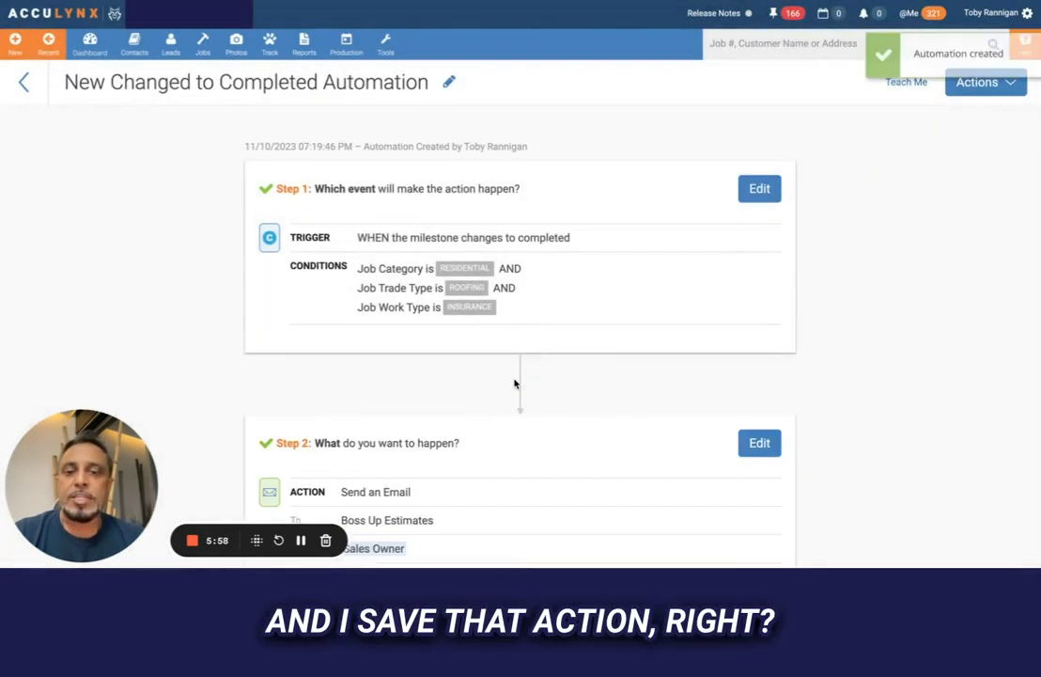
pyautogui.scroll(-3, 514, 383)
pyautogui.scroll(3, 514, 383)
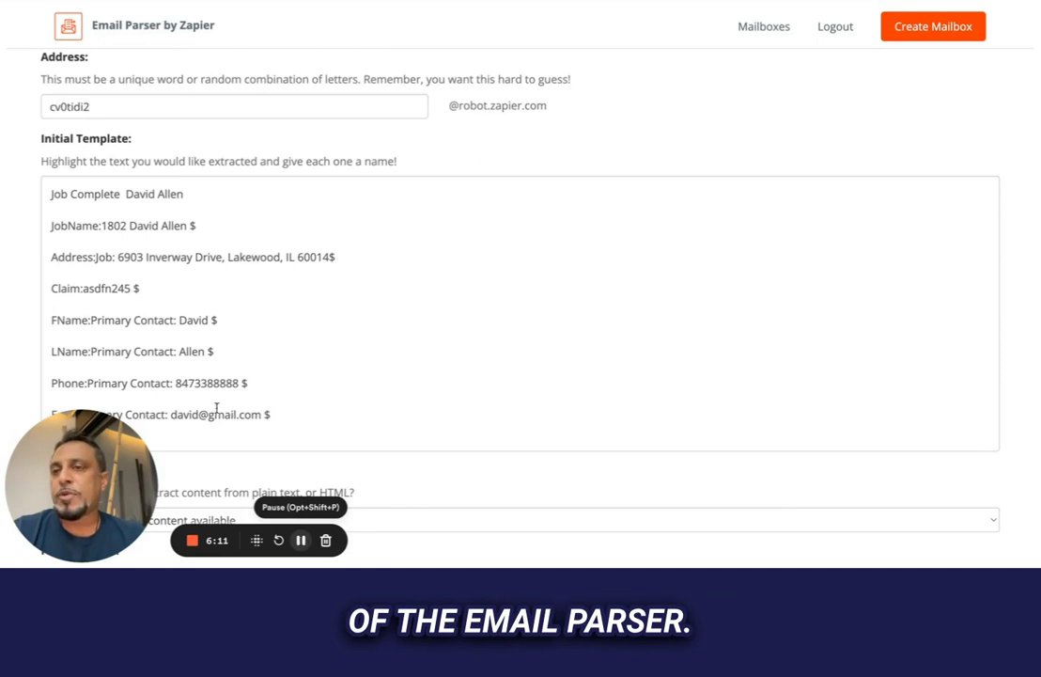
pyautogui.scroll(-3, 201, 332)
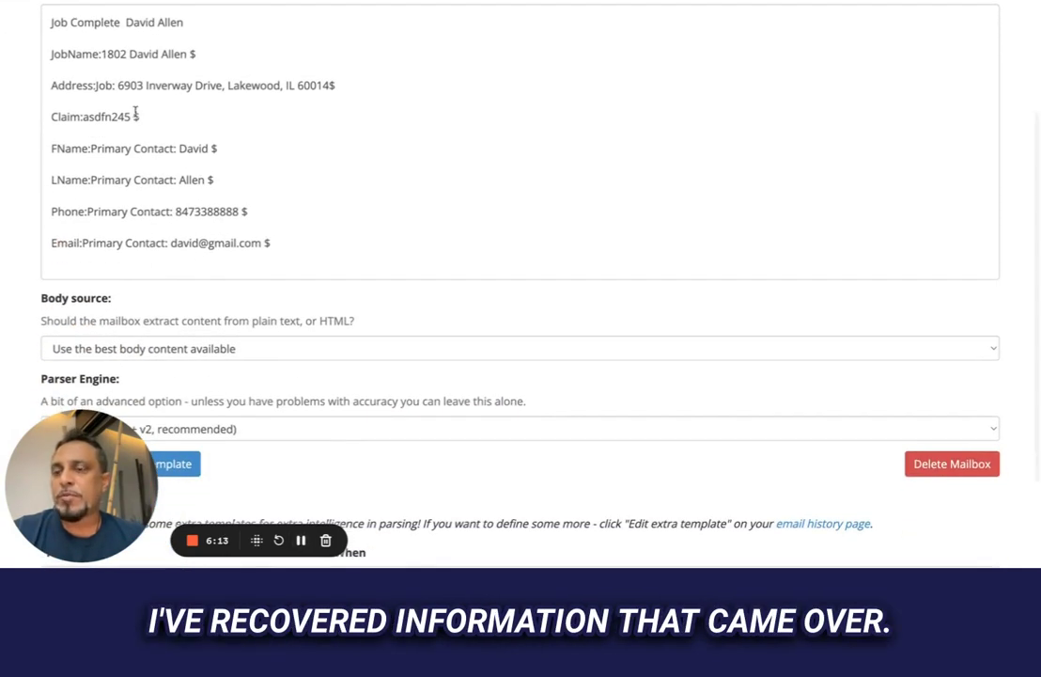
pyautogui.scroll(3, 298, 227)
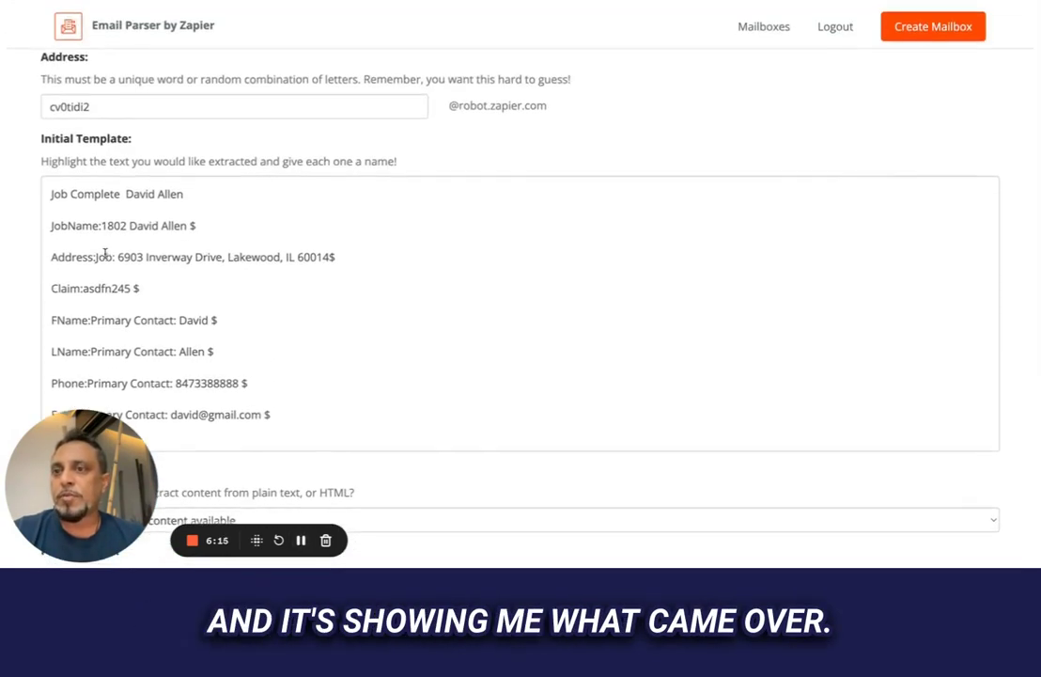
pyautogui.scroll(-2, 105, 252)
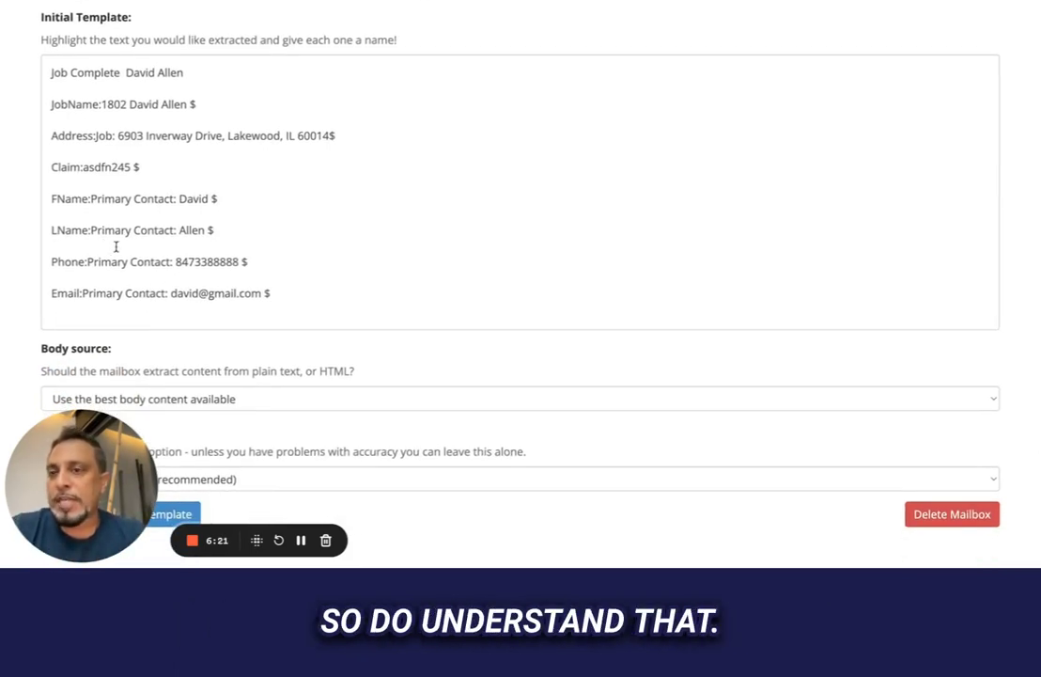
# Step: Tag the name on the JobName line as fname and the street address as street
pyautogui.moveTo(51, 72); pyautogui.dragTo(188, 78)
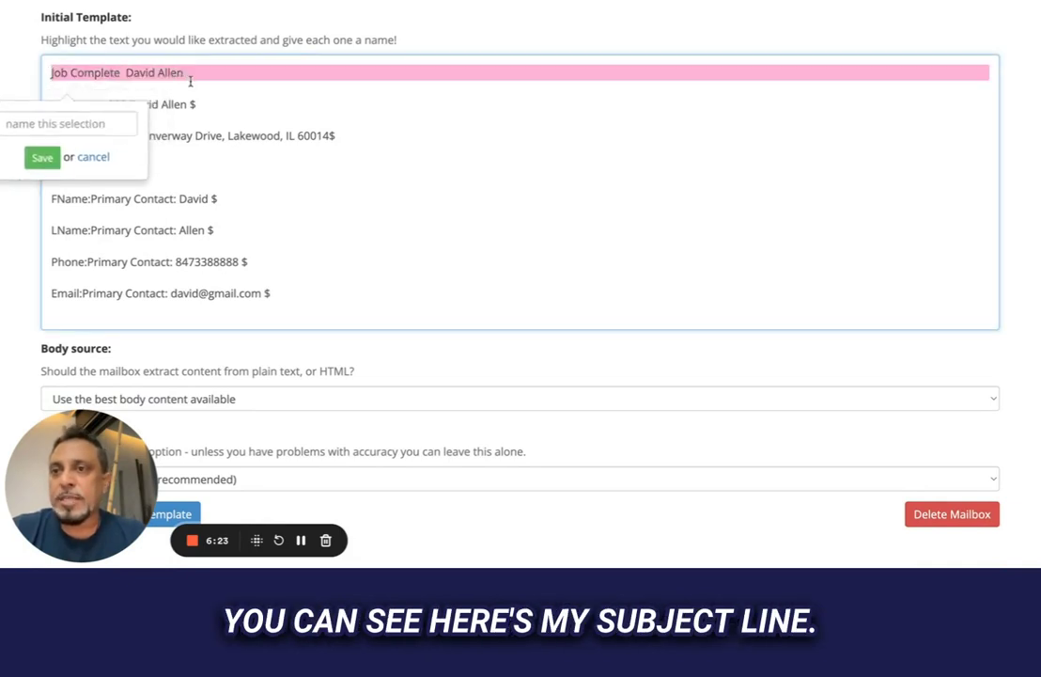
pyautogui.click(217, 112)
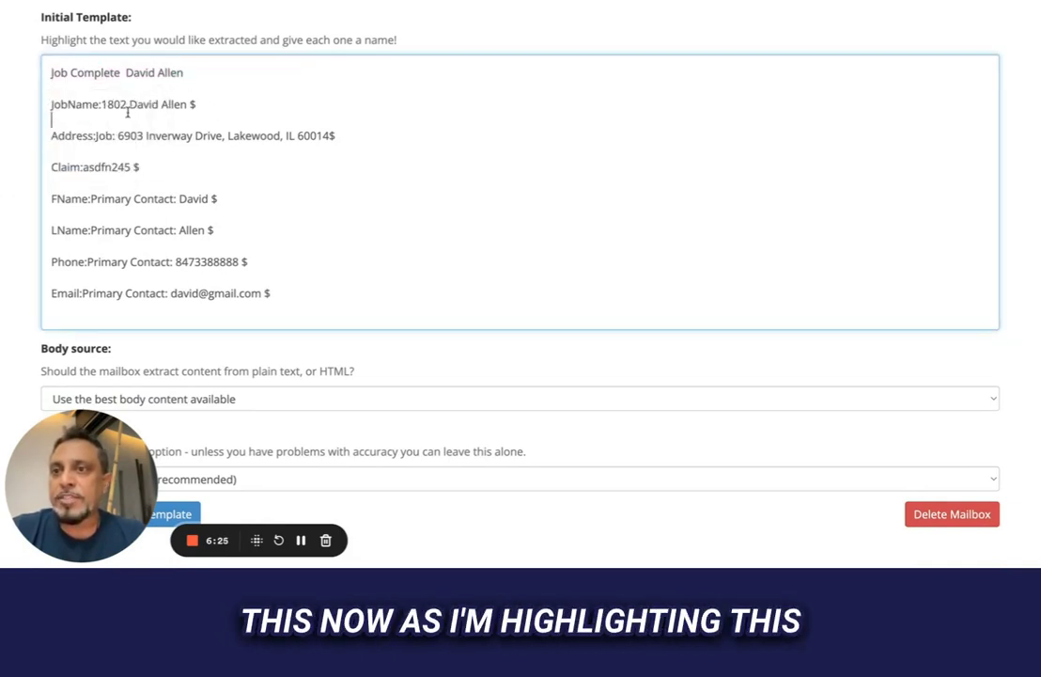
pyautogui.moveTo(129, 105); pyautogui.dragTo(188, 106)
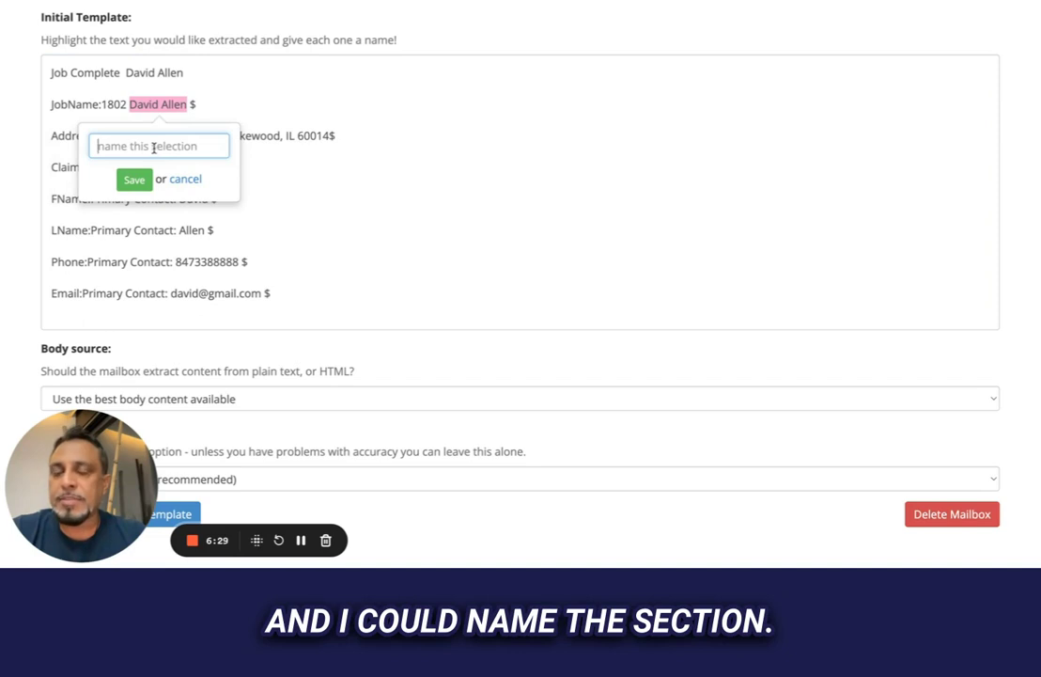
pyautogui.write('fname')
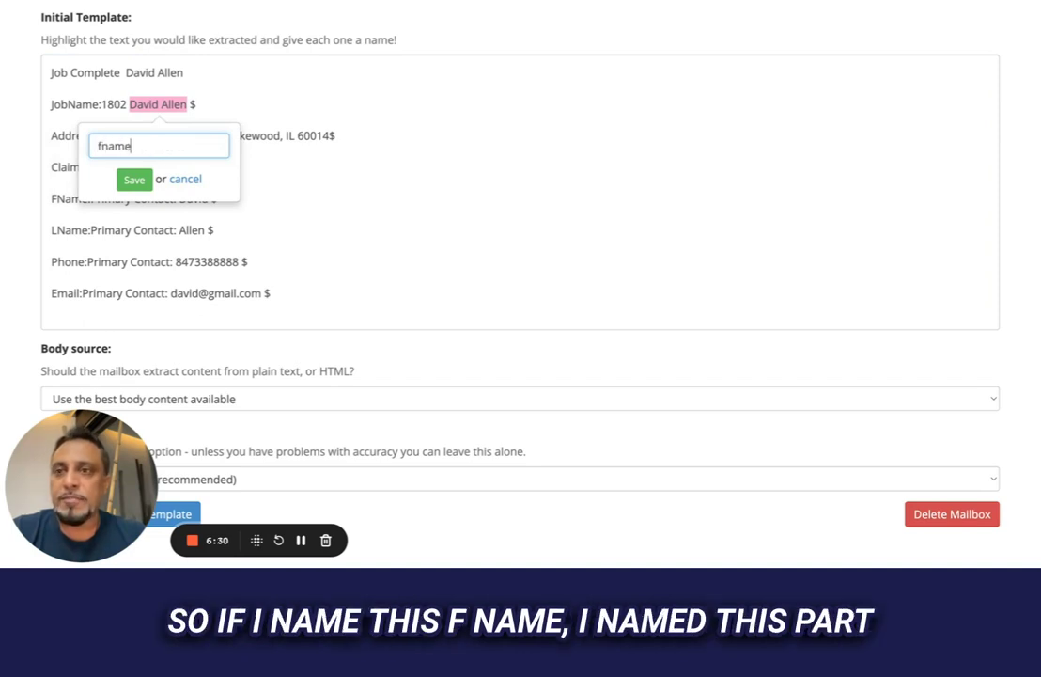
pyautogui.click(134, 180)
pyautogui.moveTo(118, 135); pyautogui.dragTo(220, 141)
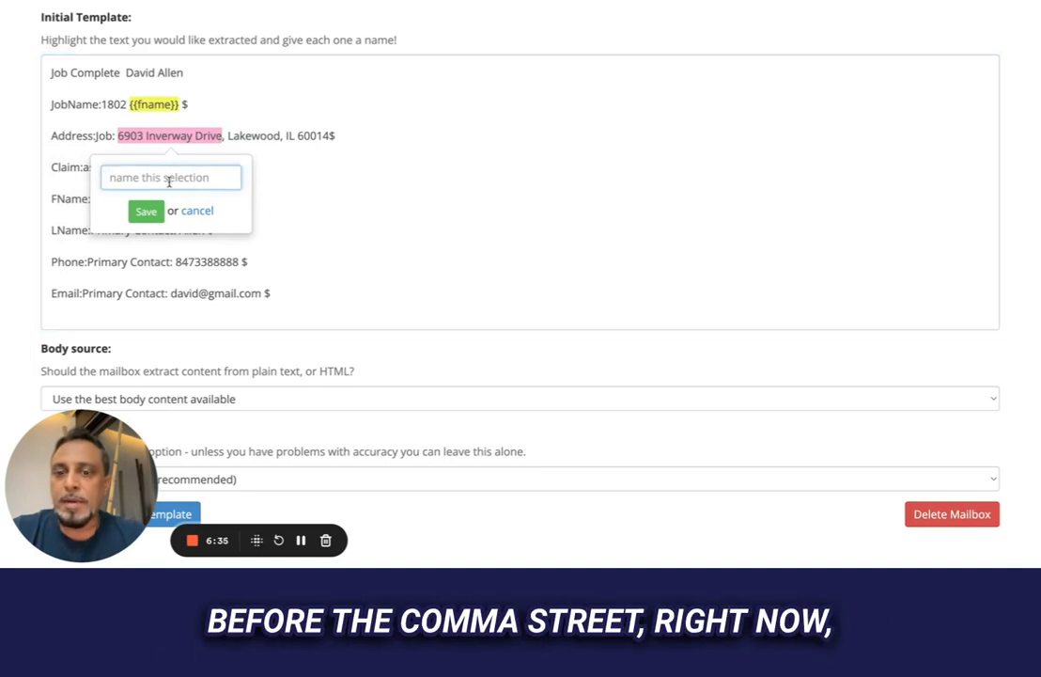
pyautogui.write('street')
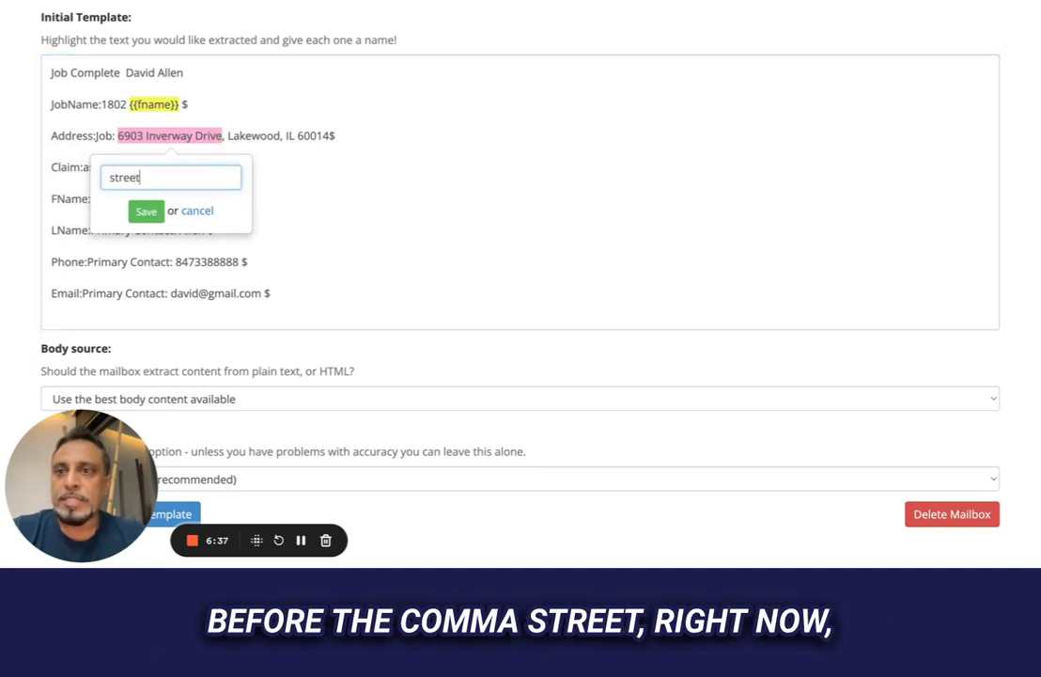
pyautogui.click(147, 210)
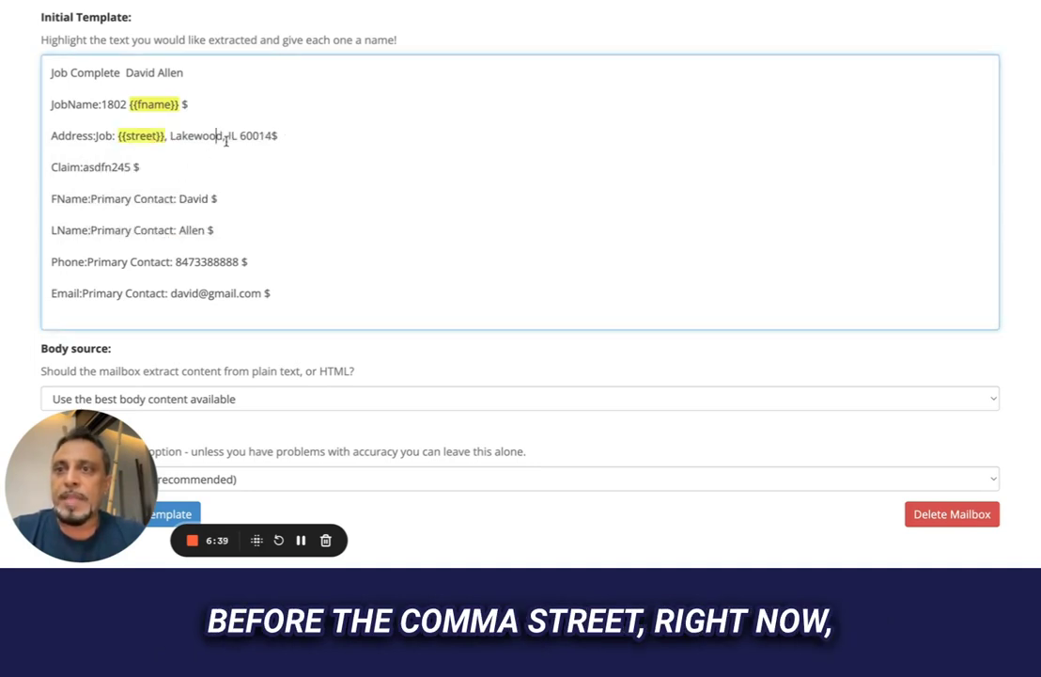
# Step: Tag the city, state and zip code on the Address line as separate fields
pyautogui.moveTo(167, 135); pyautogui.dragTo(224, 136)
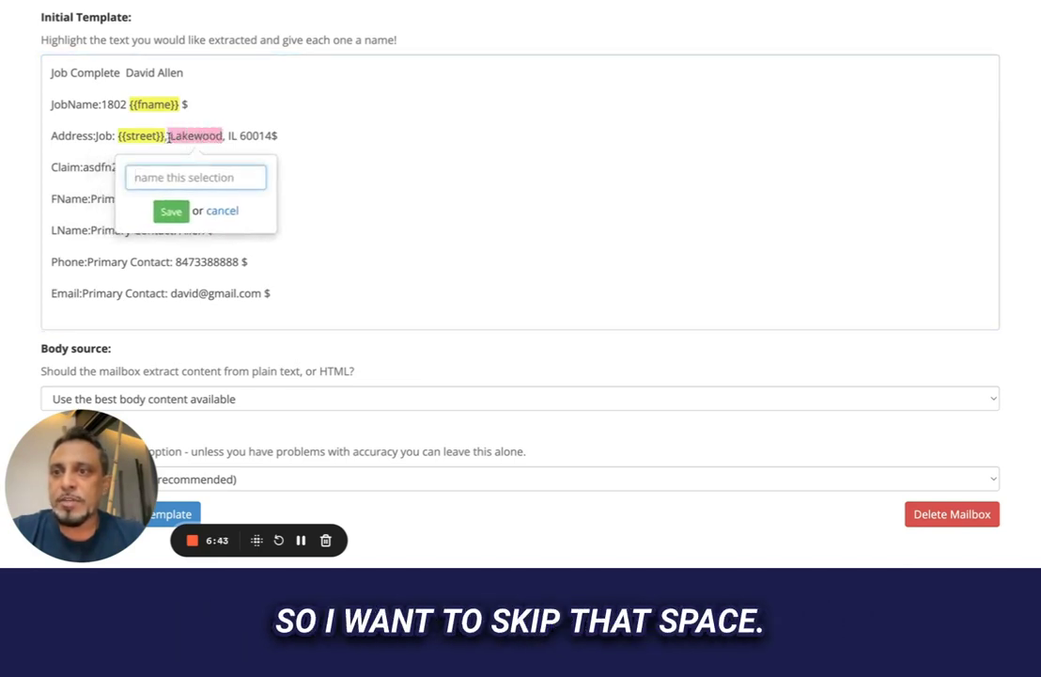
pyautogui.click(170, 135)
pyautogui.moveTo(170, 135); pyautogui.dragTo(223, 136)
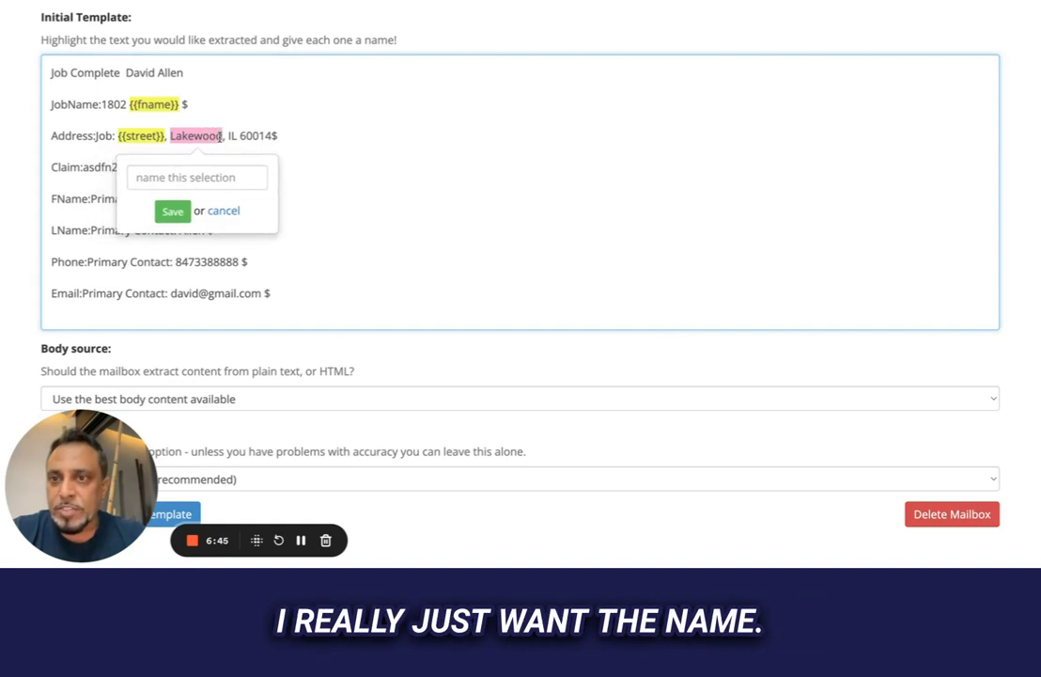
pyautogui.click(203, 173)
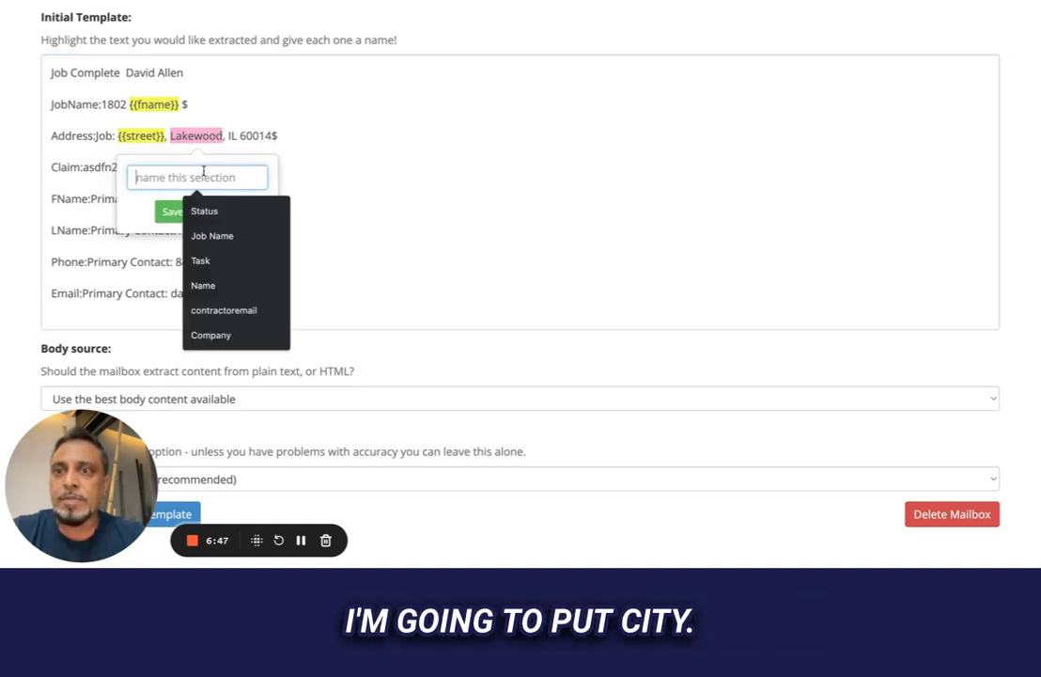
pyautogui.write('city')
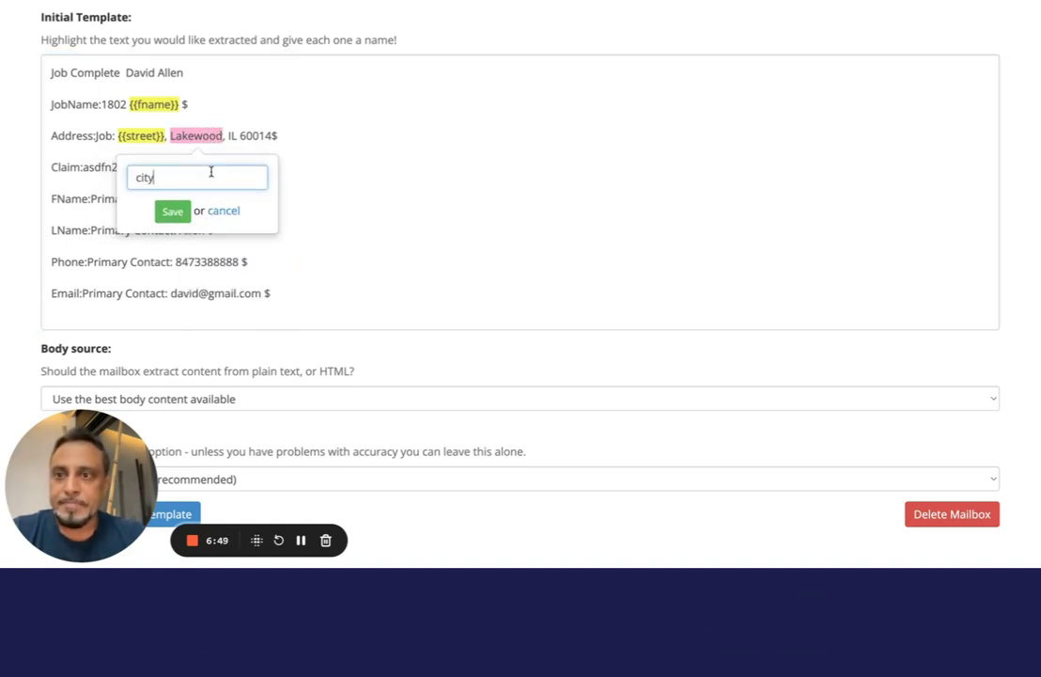
pyautogui.press('Return')
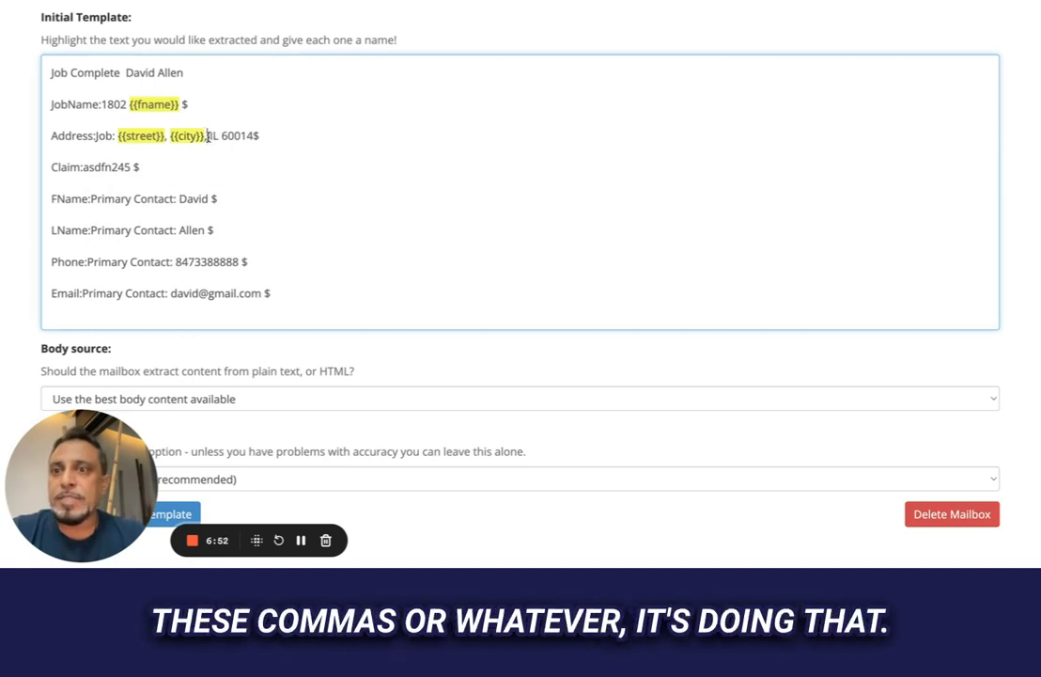
pyautogui.doubleClick(212, 138)
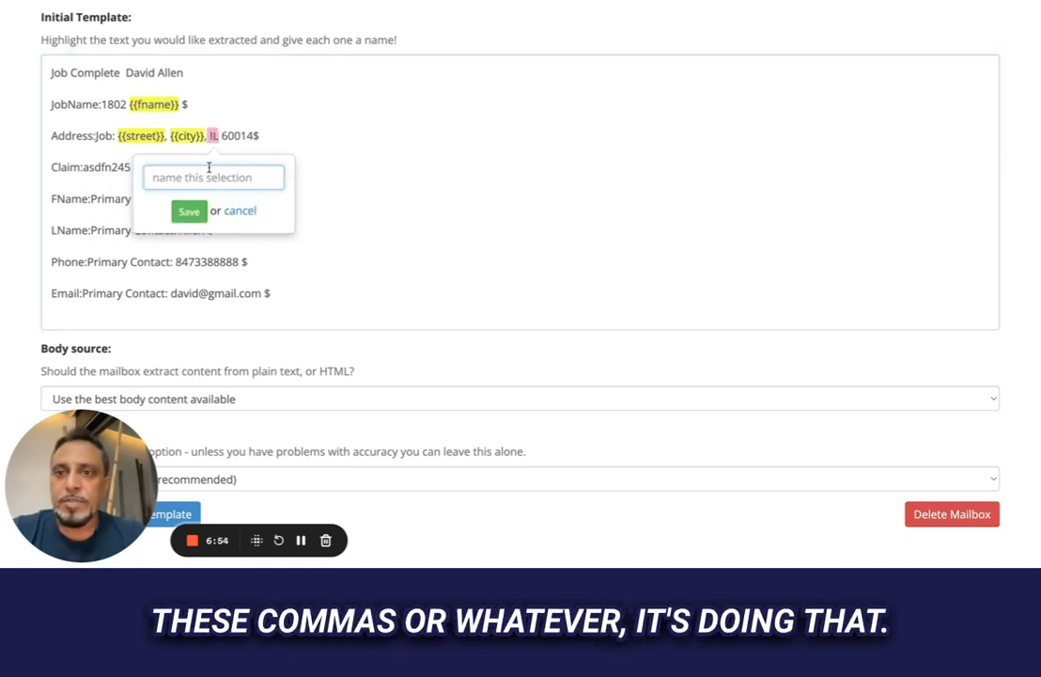
pyautogui.write('state')
pyautogui.click(194, 211)
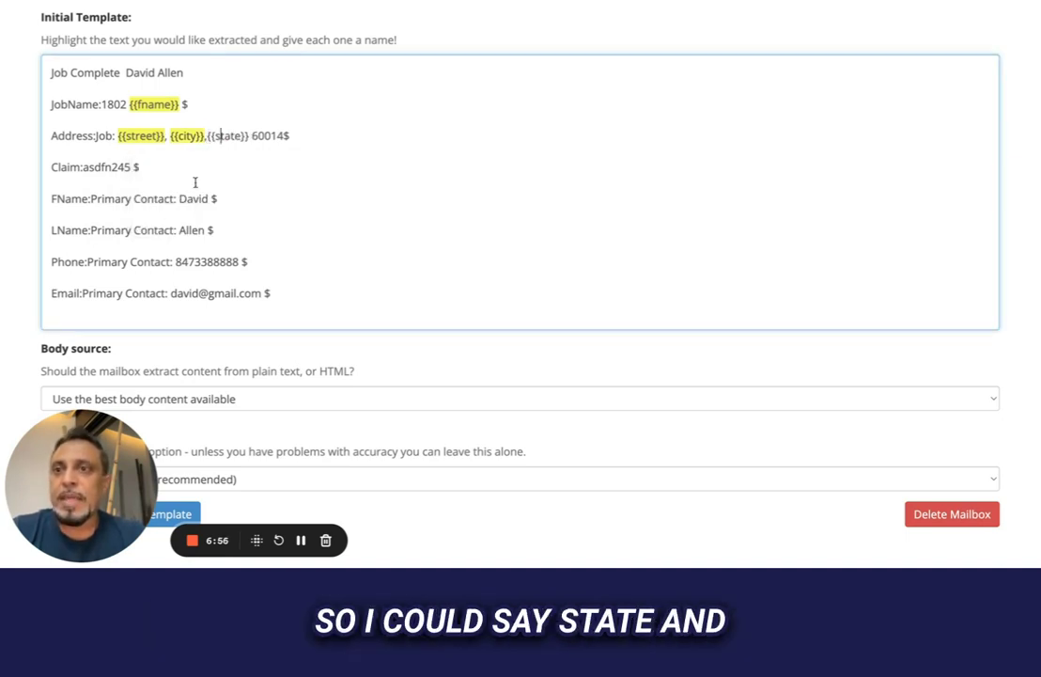
pyautogui.doubleClick(265, 136)
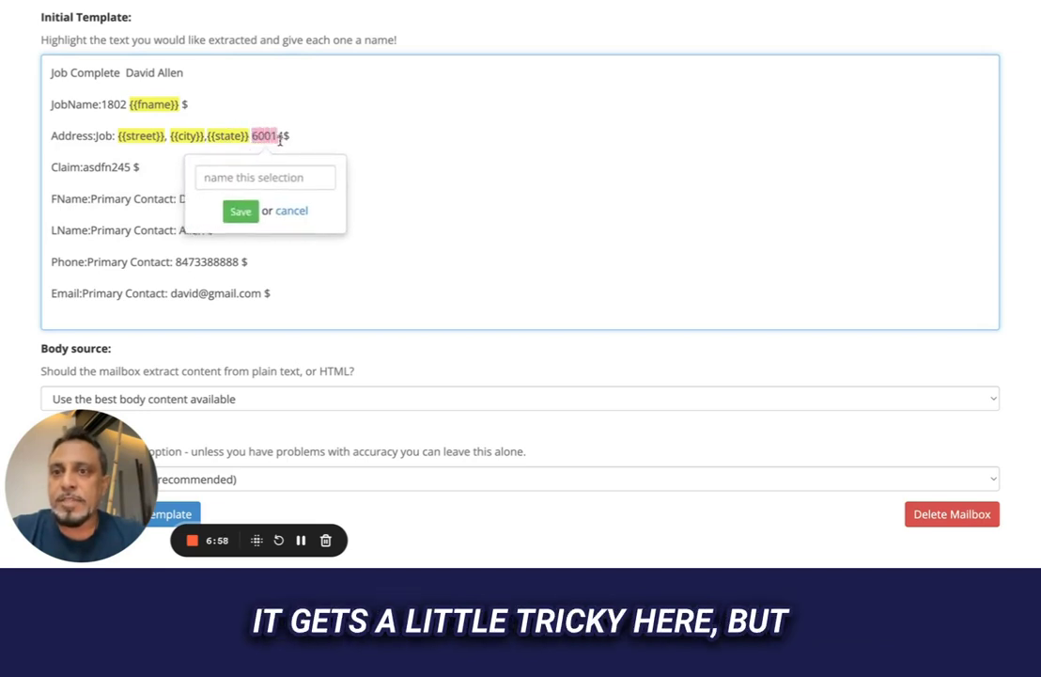
pyautogui.click(265, 172)
pyautogui.write('zip')
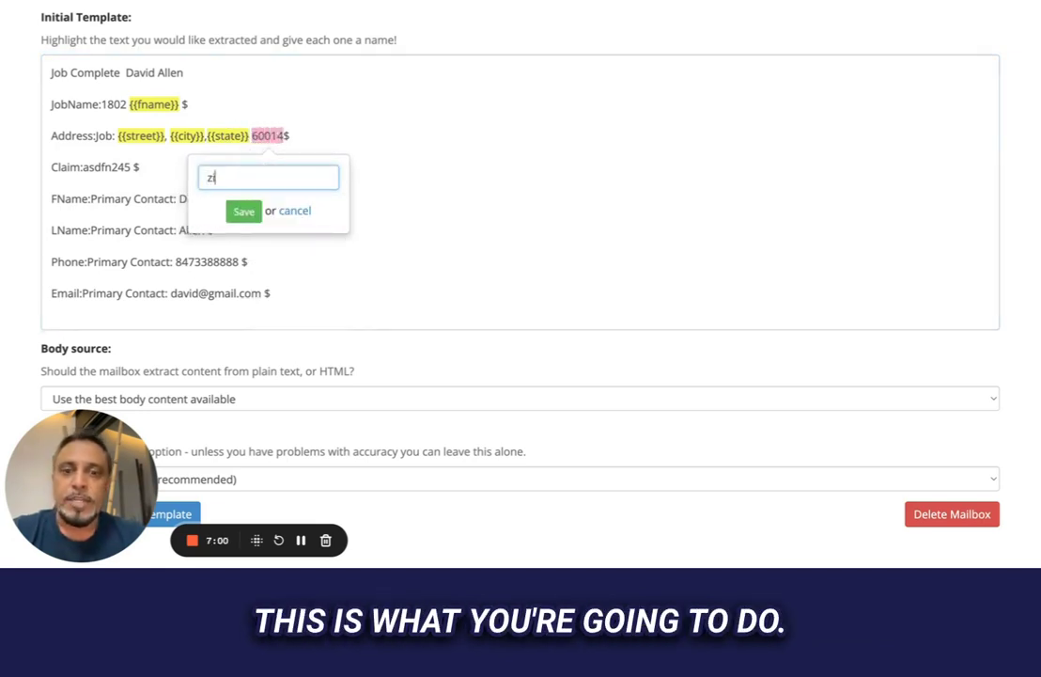
pyautogui.click(243, 210)
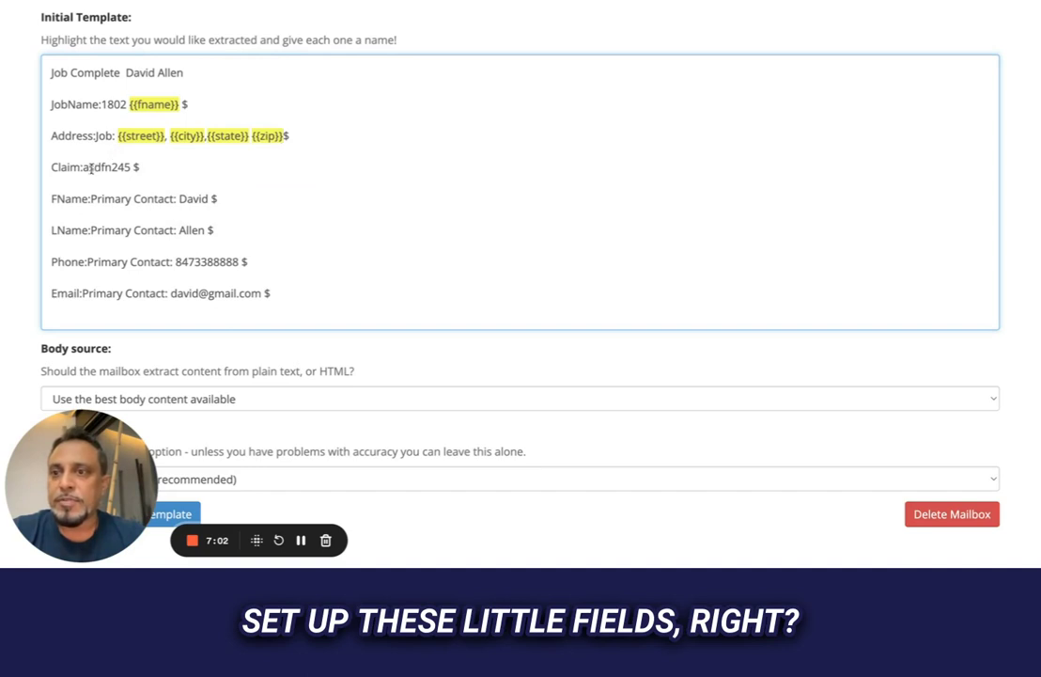
# Step: Tag the claim value as claimnumber and the contact's first name as firstname
pyautogui.moveTo(84, 166); pyautogui.dragTo(130, 168)
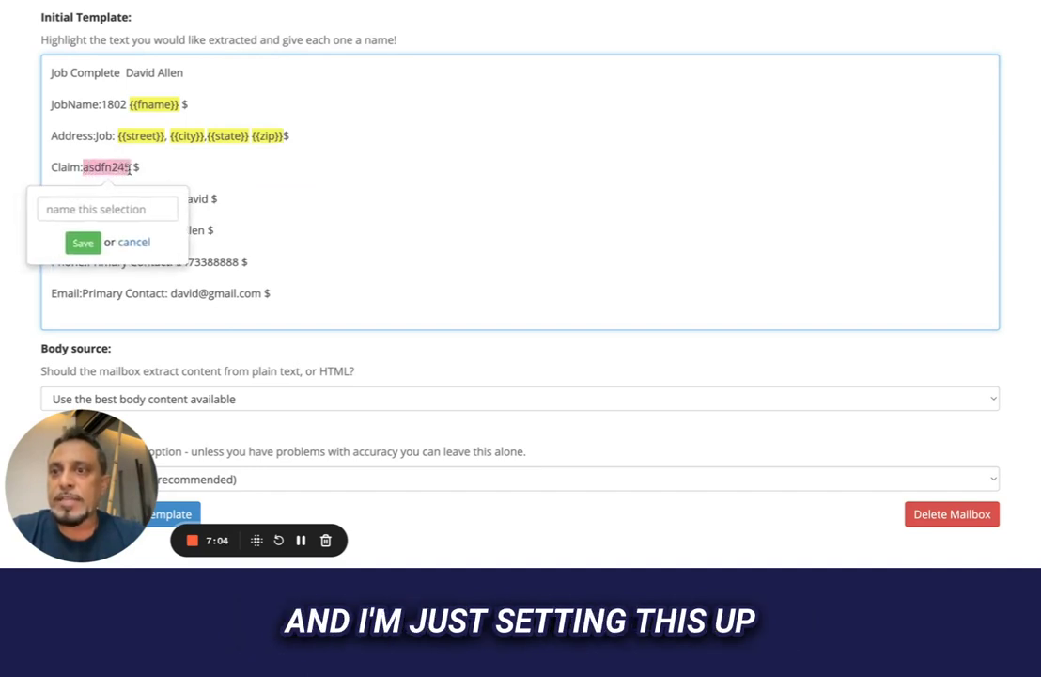
pyautogui.write('claim number')
pyautogui.click(82, 241)
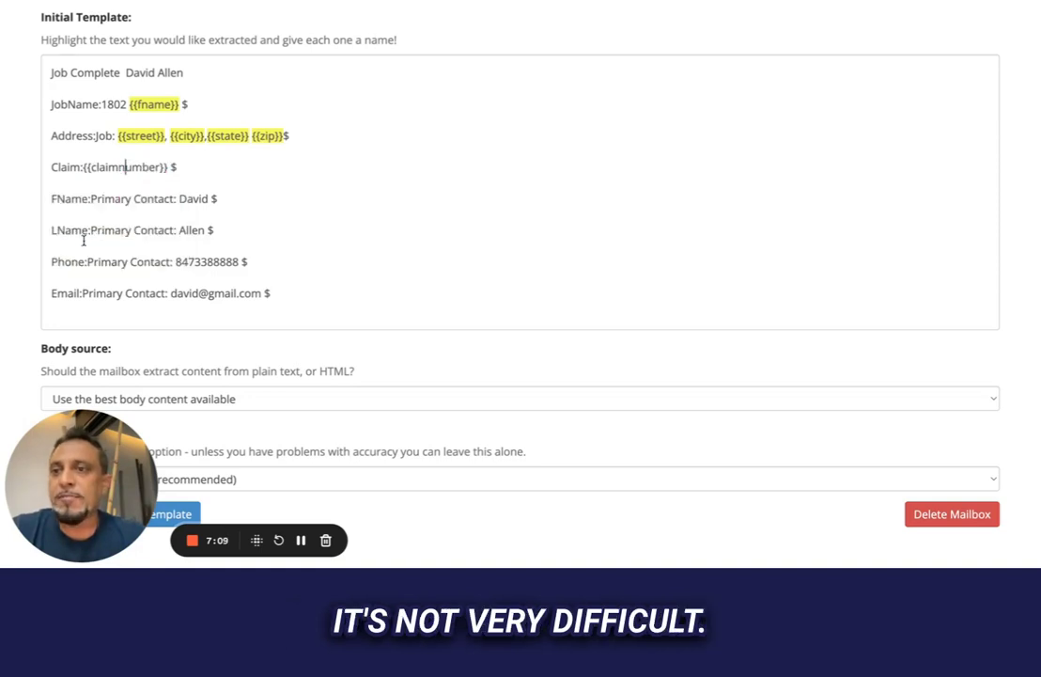
pyautogui.moveTo(178, 198); pyautogui.dragTo(209, 199)
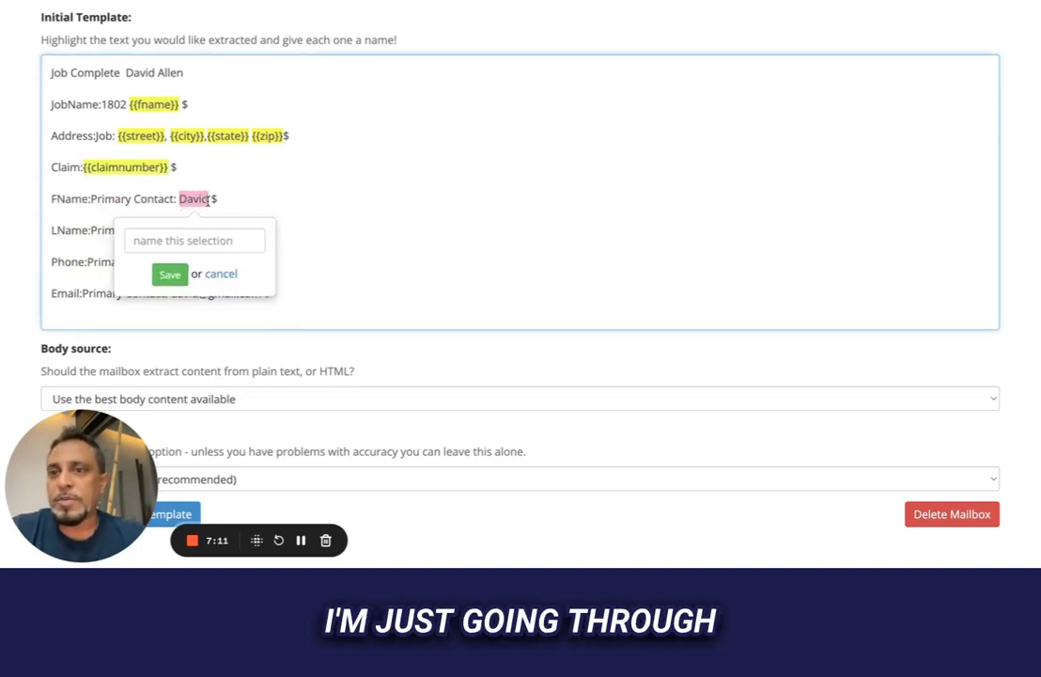
pyautogui.write('fname')
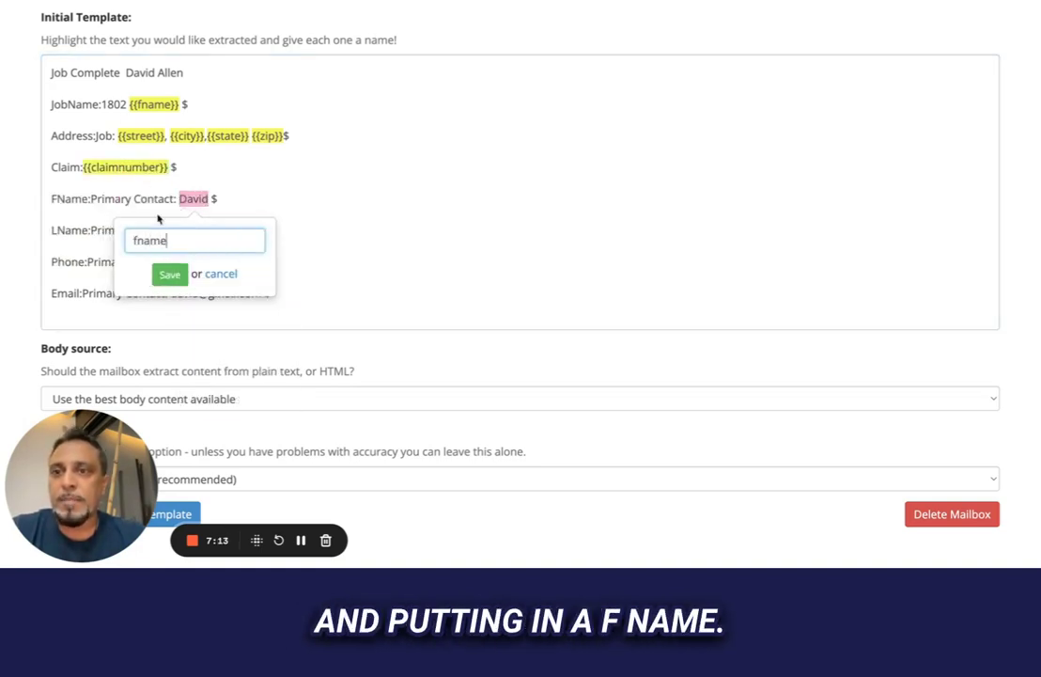
pyautogui.click(137, 110)
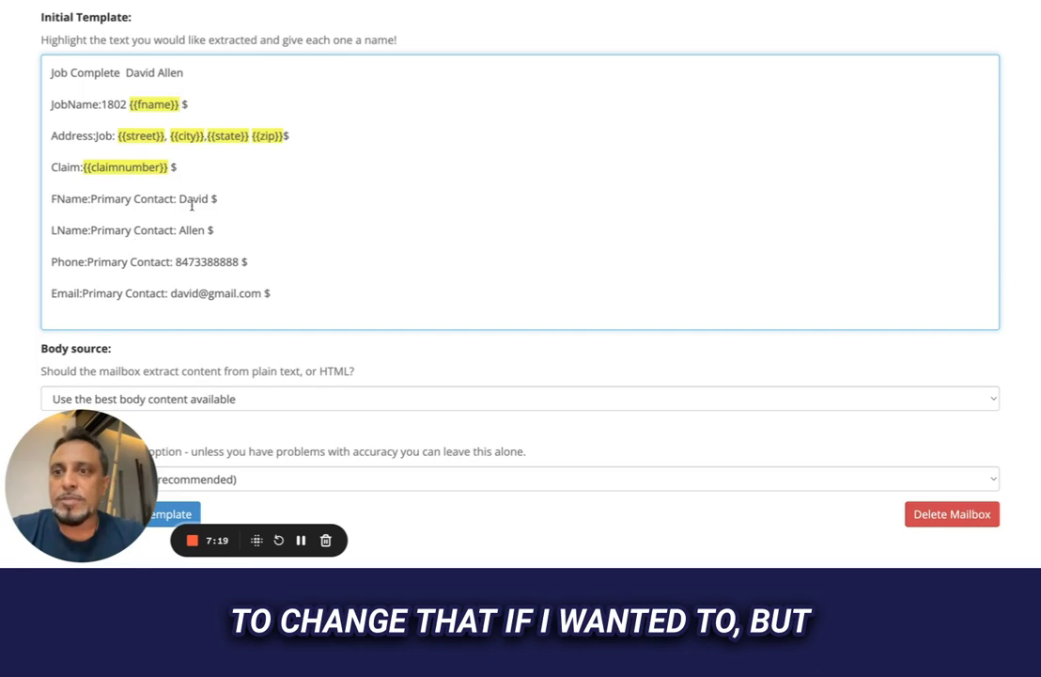
pyautogui.moveTo(179, 199); pyautogui.dragTo(208, 199)
pyautogui.click(174, 240)
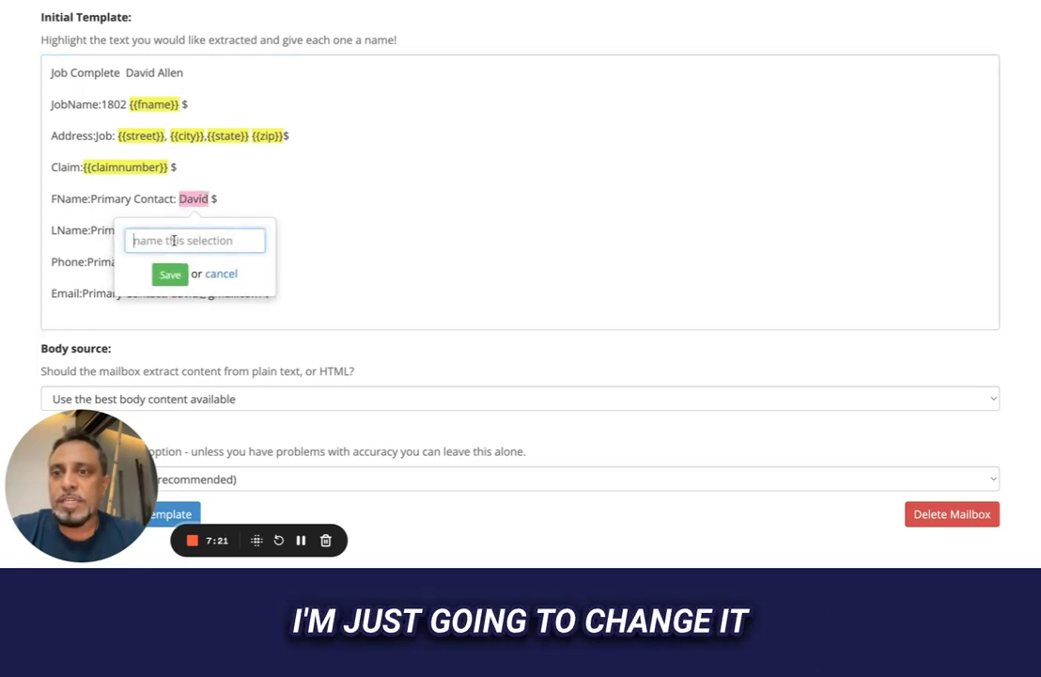
pyautogui.click(167, 240)
pyautogui.write('firstnam')
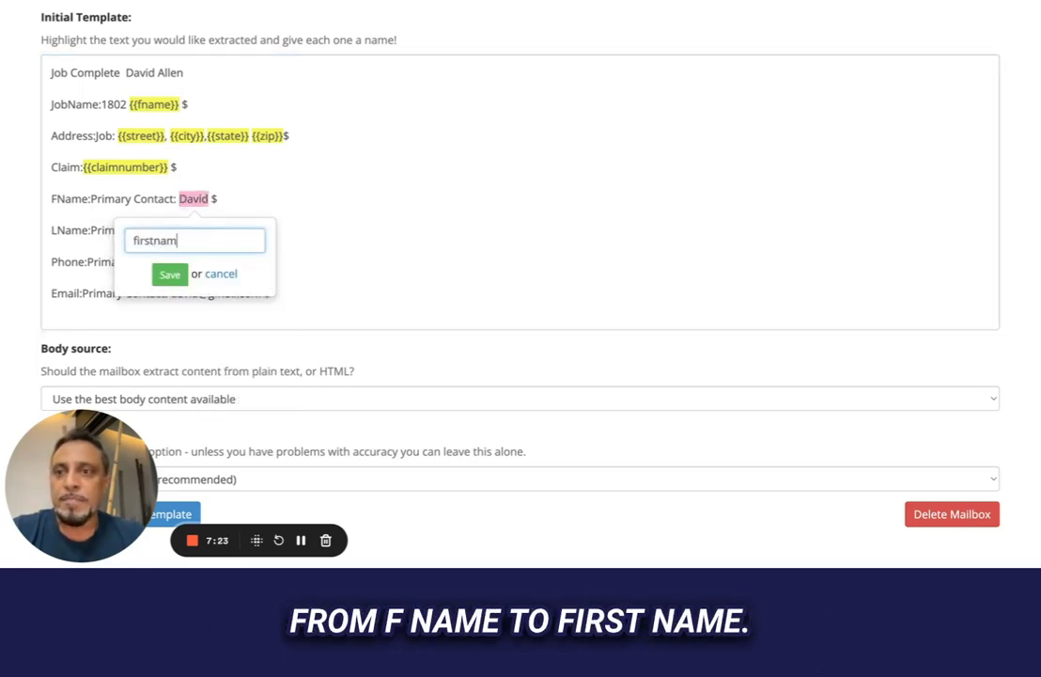
pyautogui.write('e')
pyautogui.click(169, 274)
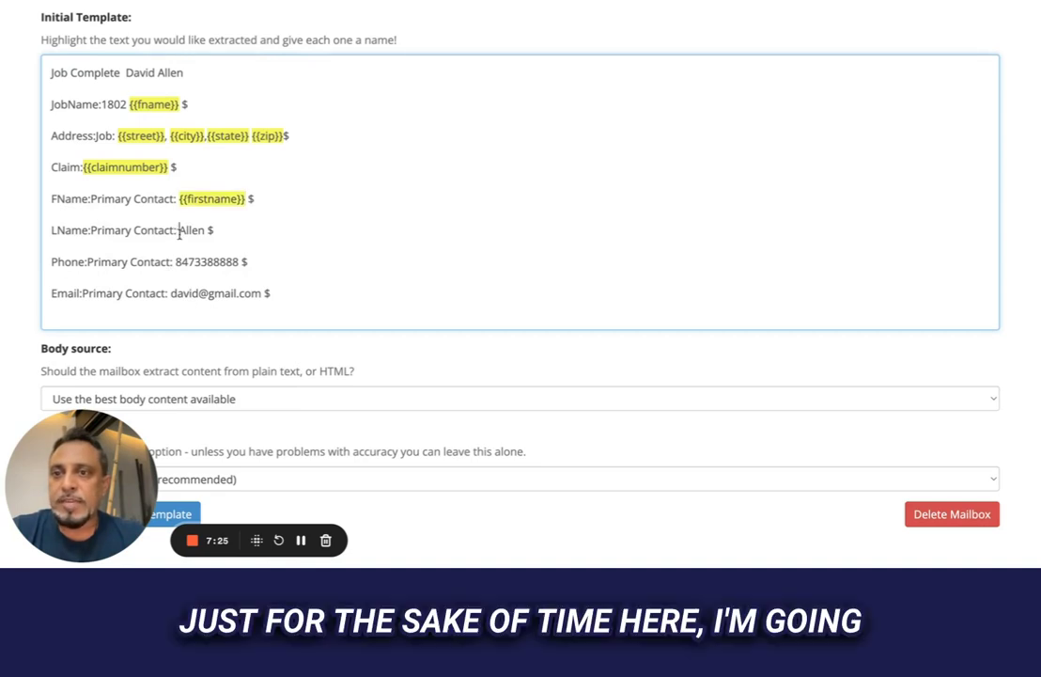
# Step: Tag the contact's last name, phone and e-mail values as lastname, phone and email
pyautogui.moveTo(178, 233); pyautogui.dragTo(205, 233)
pyautogui.write('la')
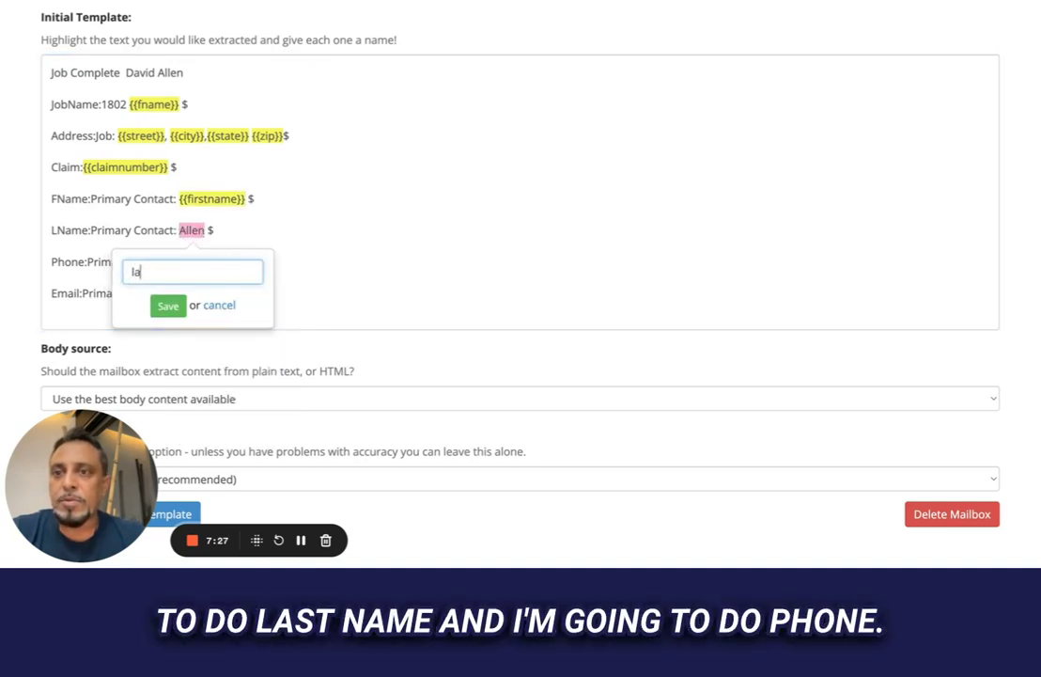
pyautogui.write('stname')
pyautogui.press('Return')
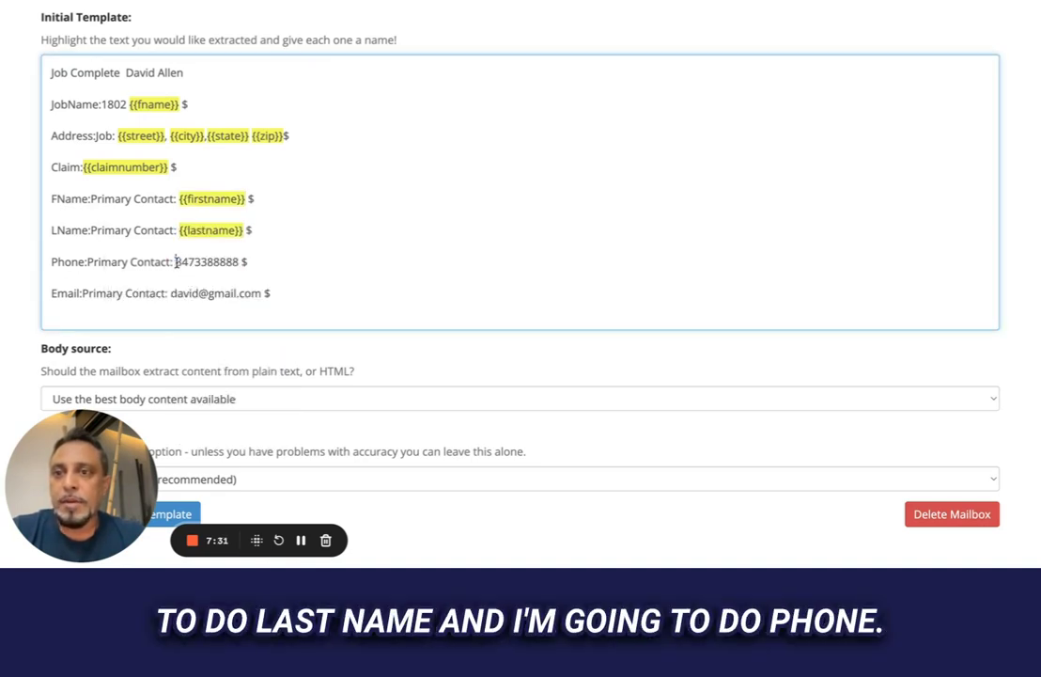
pyautogui.moveTo(174, 261); pyautogui.dragTo(239, 261)
pyautogui.write('phone')
pyautogui.click(182, 337)
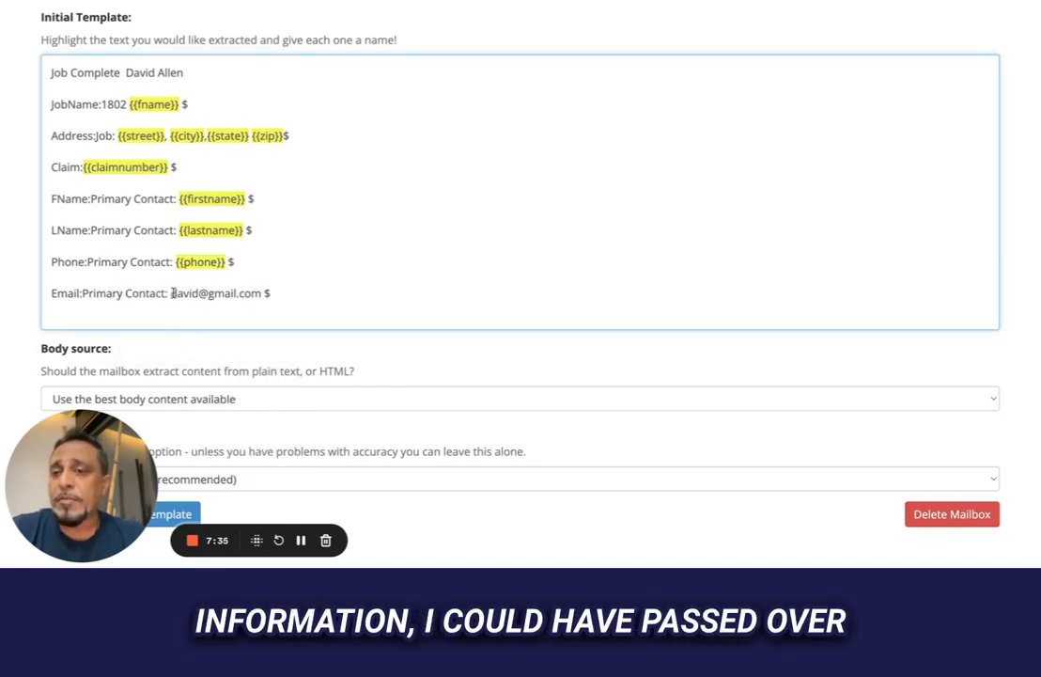
pyautogui.moveTo(171, 293); pyautogui.dragTo(256, 297)
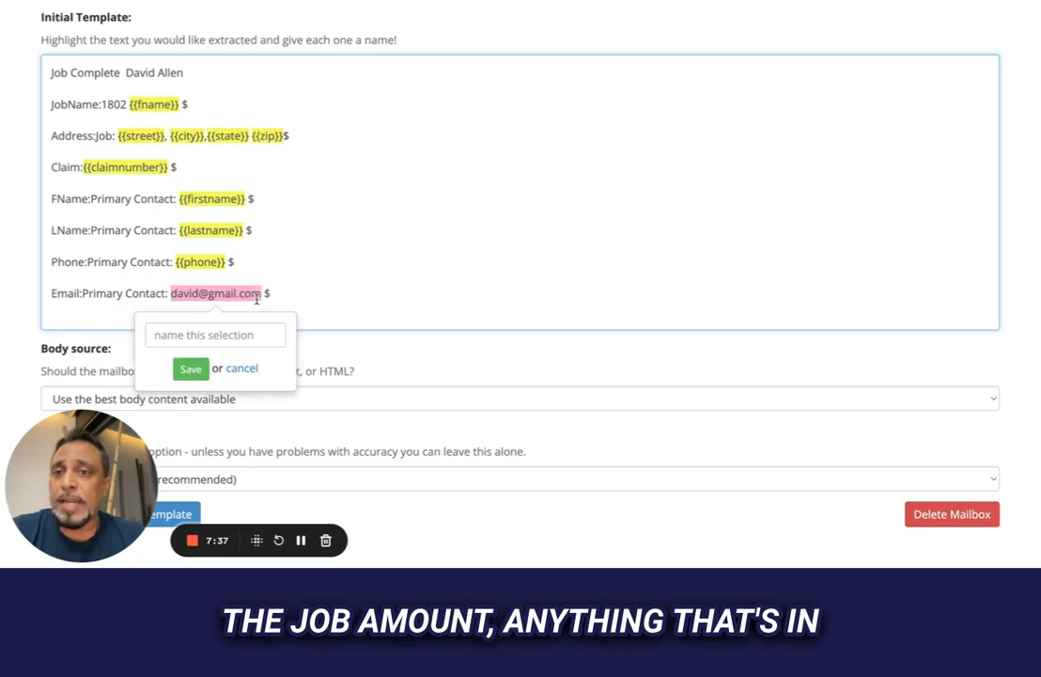
pyautogui.click(203, 335)
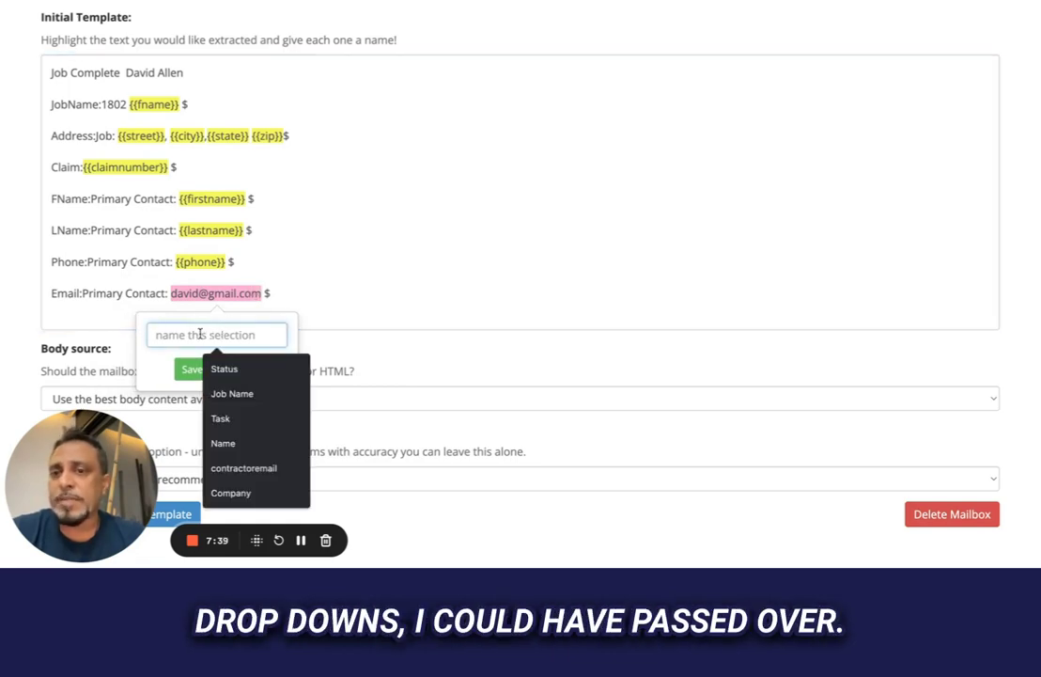
pyautogui.write('ema')
pyautogui.press('Return')
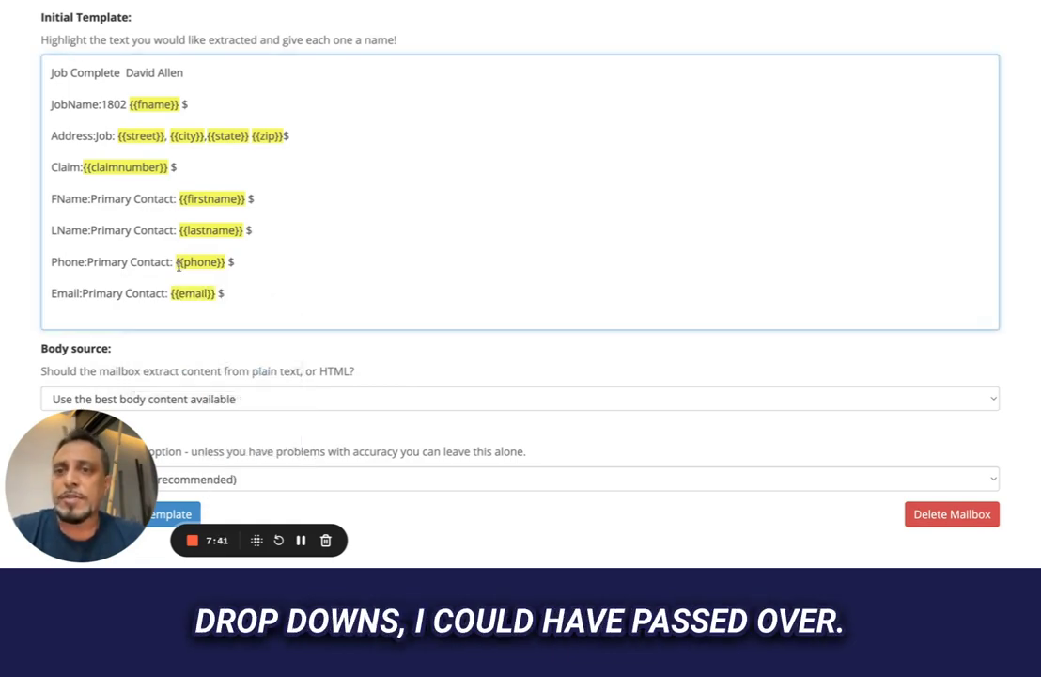
pyautogui.scroll(-3, 233, 243)
pyautogui.scroll(3, 234, 244)
pyautogui.scroll(-4, 234, 244)
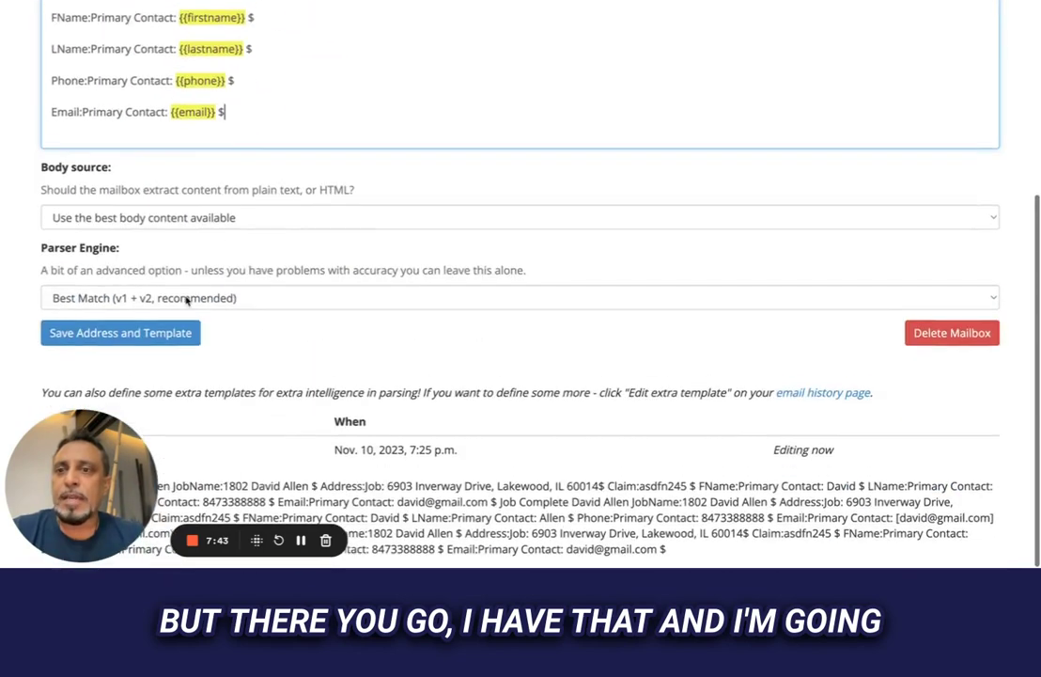
# Step: Save the mailbox template and copy the saved mailbox's address before moving to another tab
pyautogui.click(119, 346)
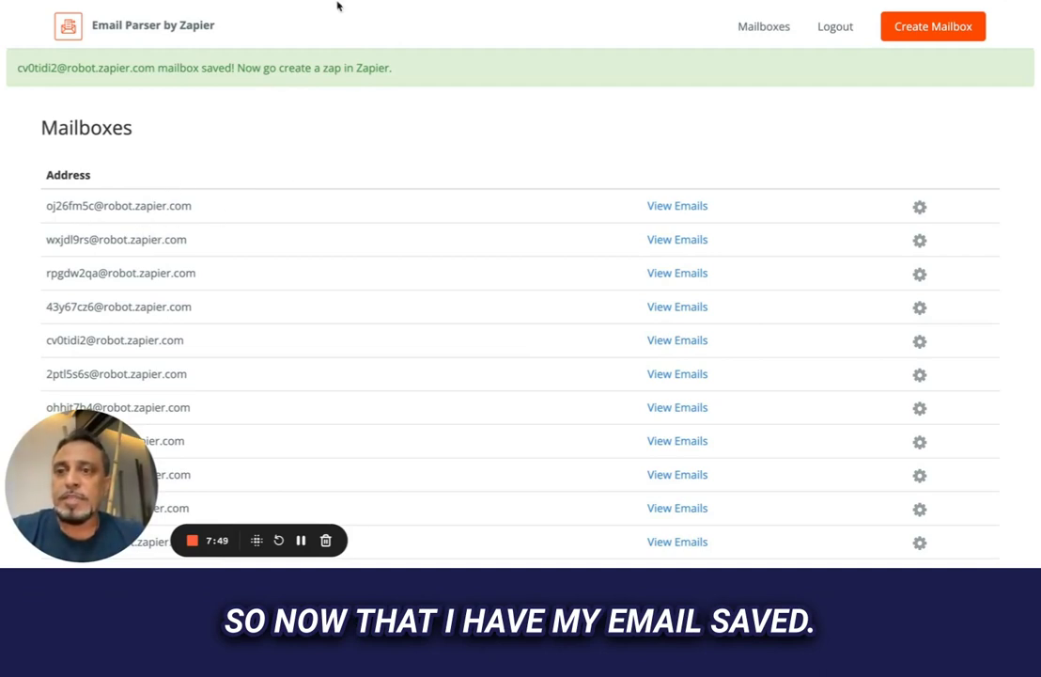
pyautogui.moveTo(44, 345); pyautogui.dragTo(184, 350)
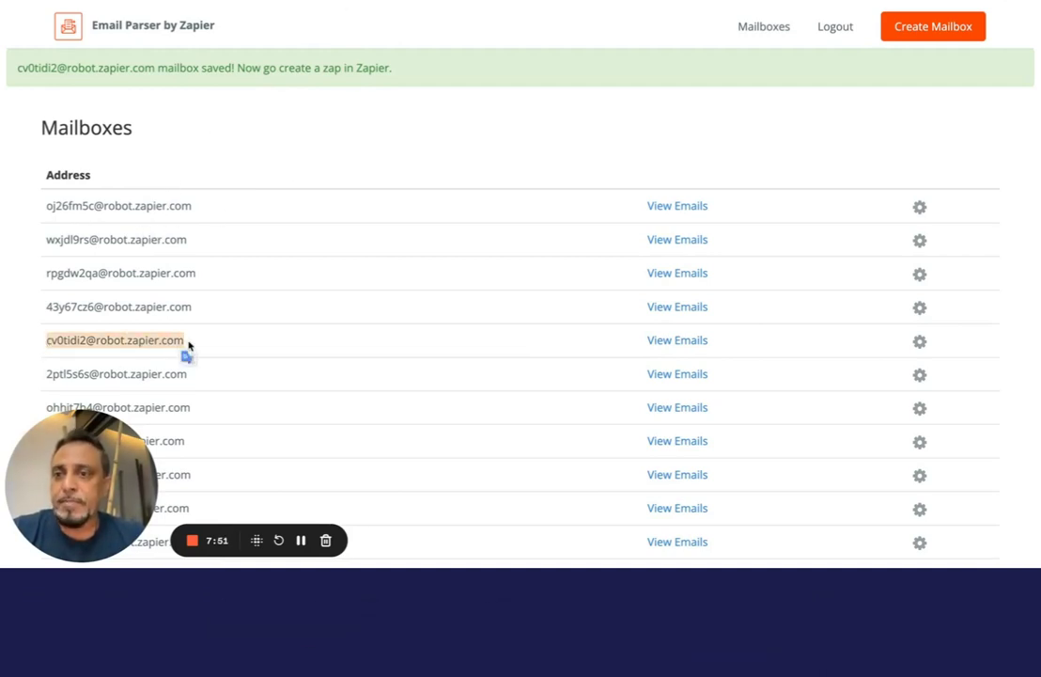
pyautogui.hotkey('ctrl', 'Tab')
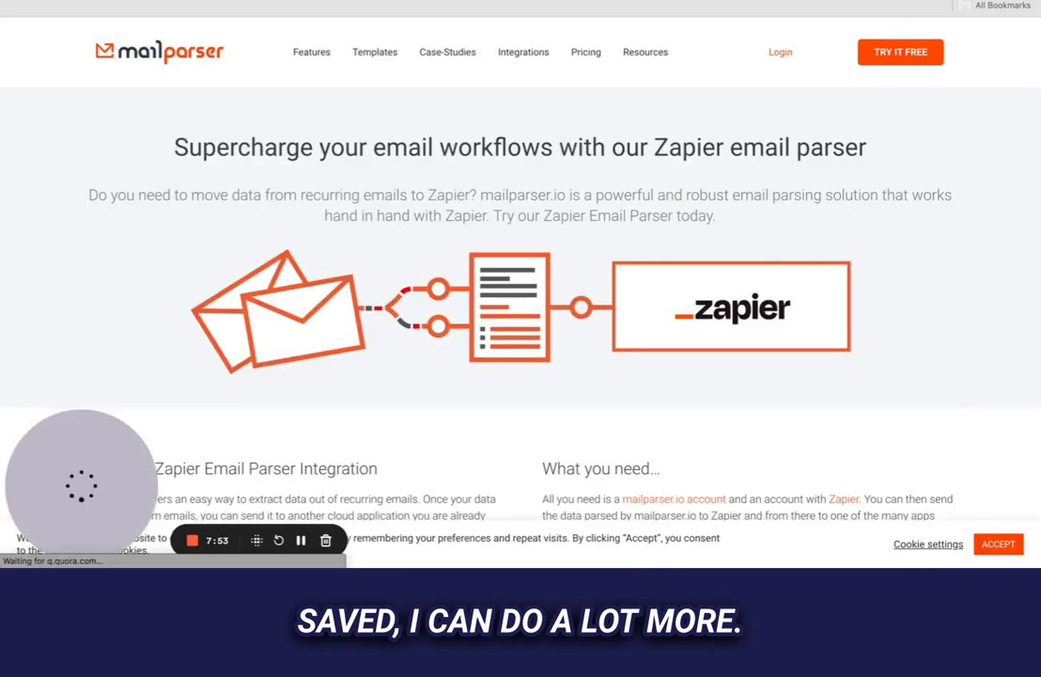
pyautogui.hotkey('ctrl', 'Tab')
pyautogui.hotkey('ctrl', 'Tab')
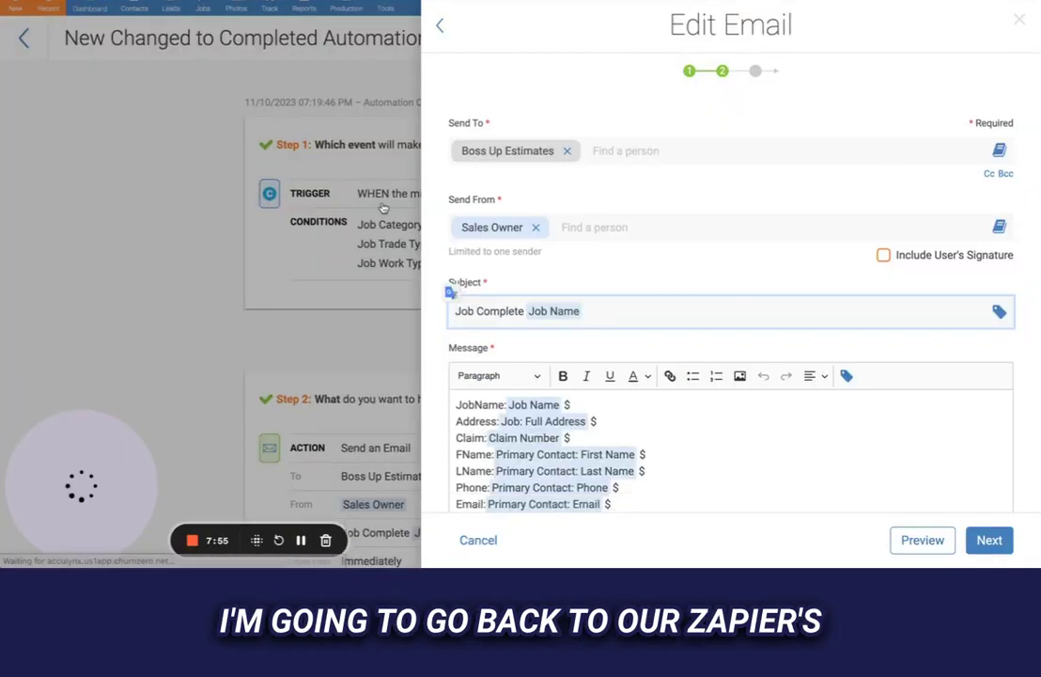
# Step: From the Zapier home page, create a new Zap and select its empty Trigger step
pyautogui.hotkey('ctrl', 'shift', 'Tab')
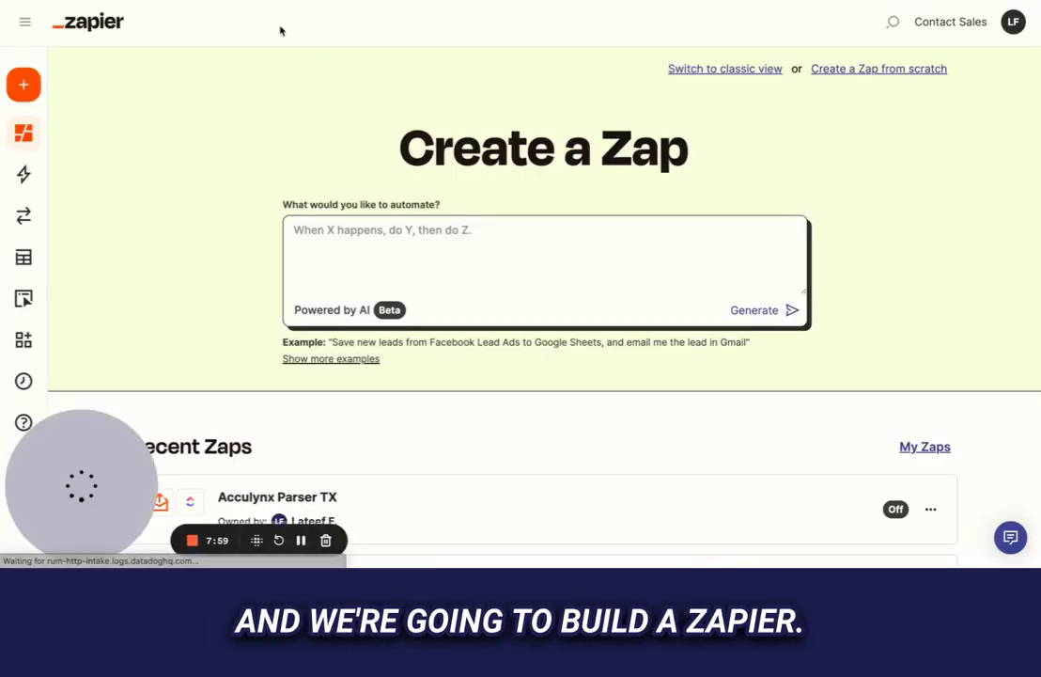
pyautogui.click(86, 87)
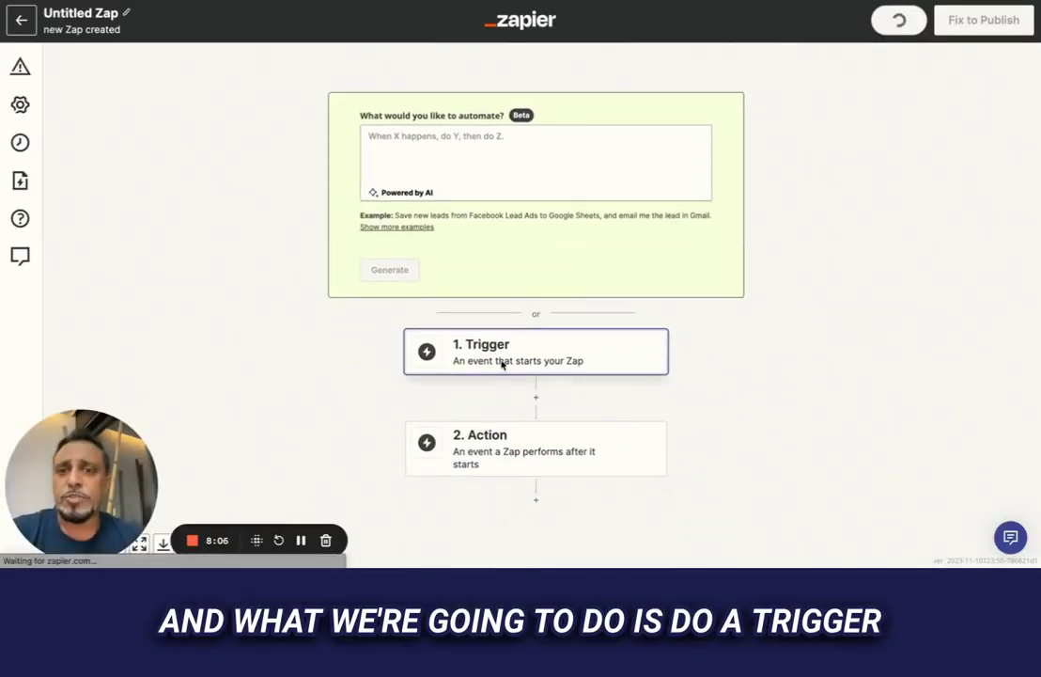
pyautogui.click(502, 363)
# Step: Choose Email Parser by Zapier as the trigger app with the New Email event
pyautogui.write('email ')
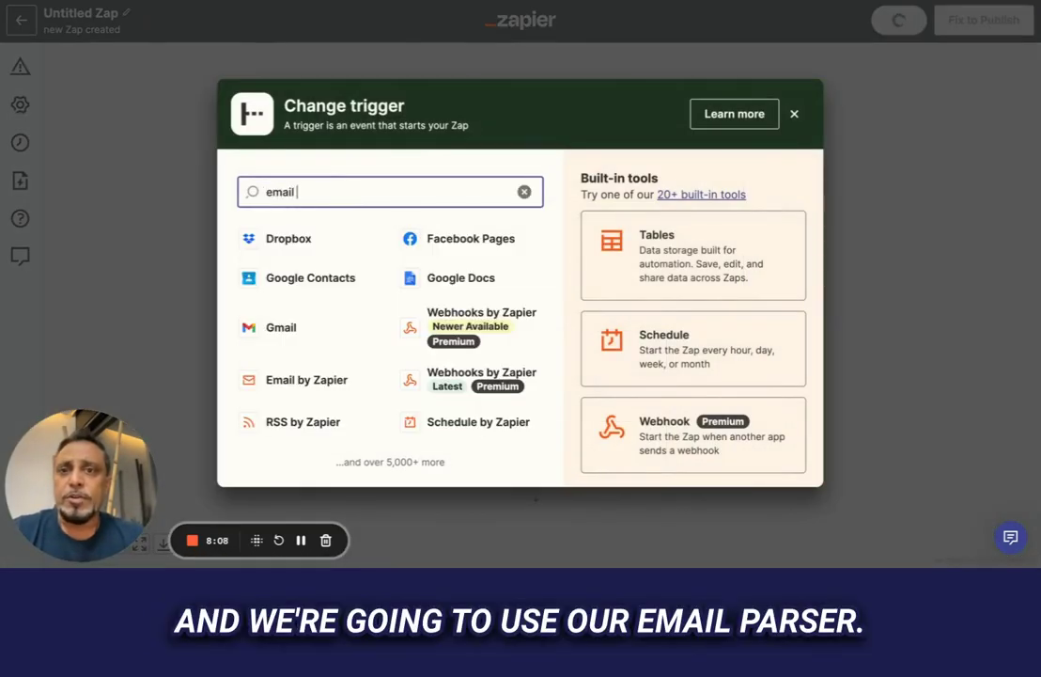
pyautogui.write('pars')
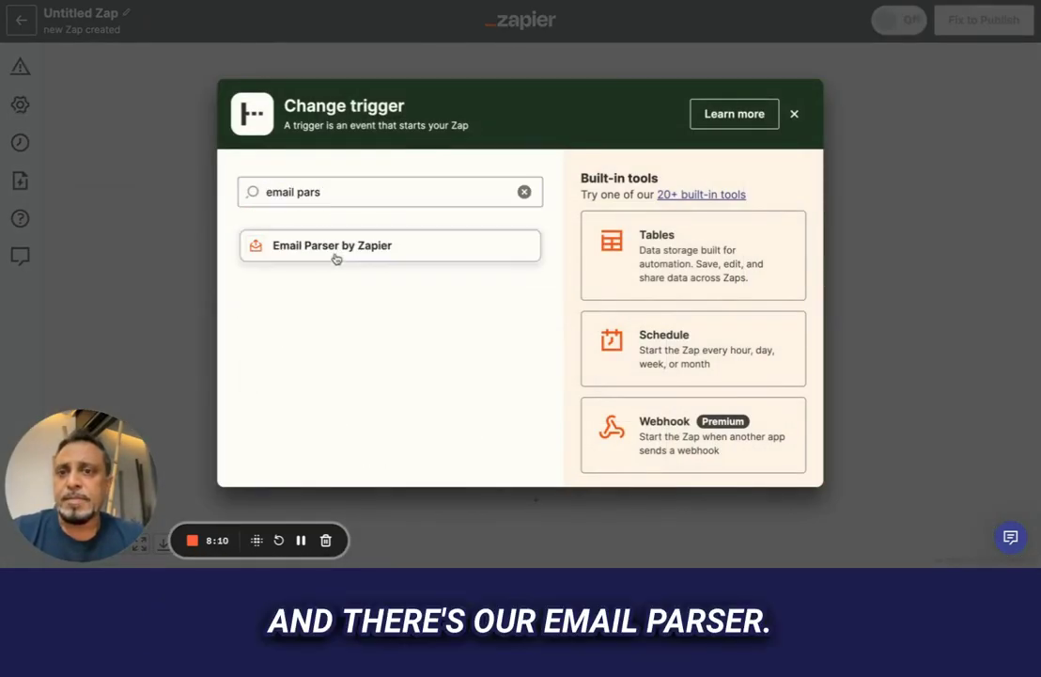
pyautogui.click(337, 250)
pyautogui.click(499, 230)
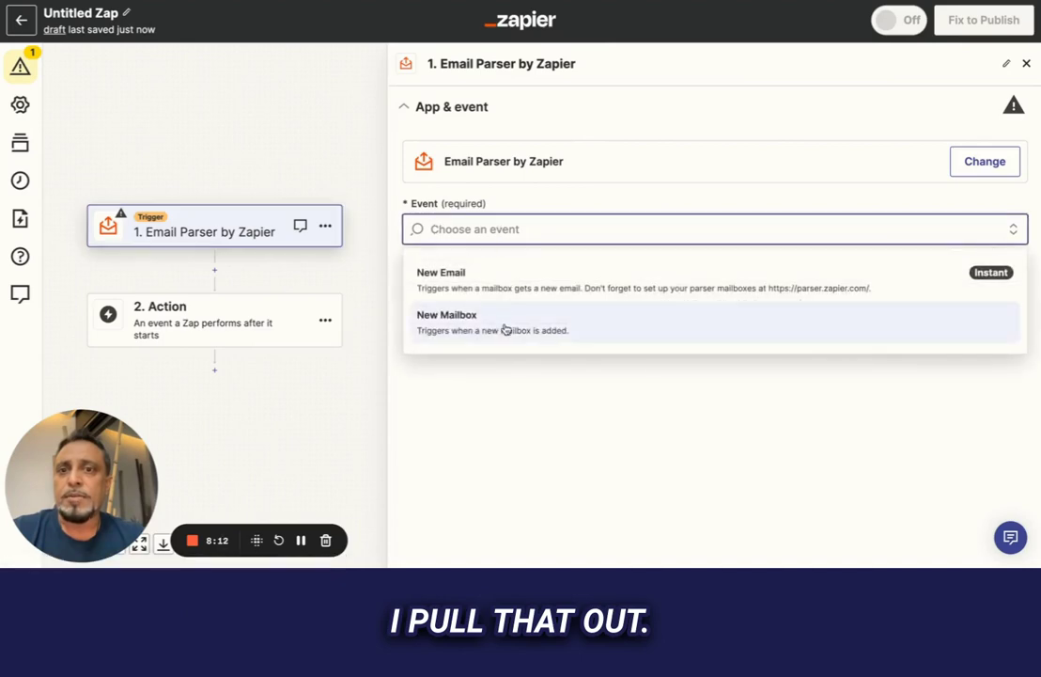
pyautogui.click(448, 277)
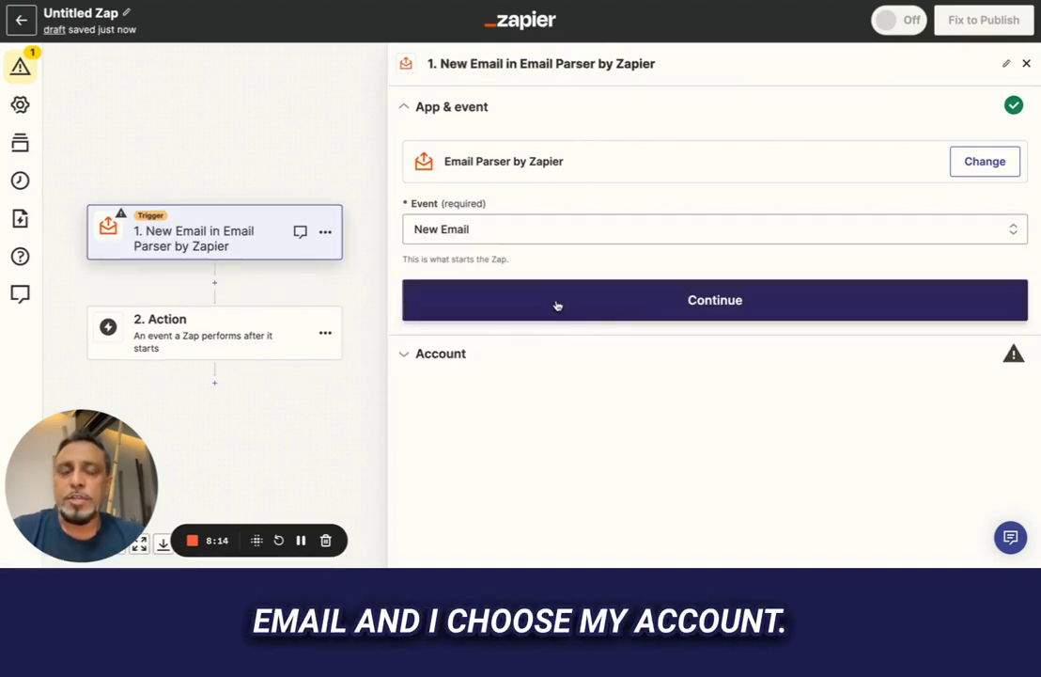
pyautogui.click(559, 305)
# Step: Select the Email Parser by Zapier account and the first parser mailbox for the trigger
pyautogui.click(960, 201)
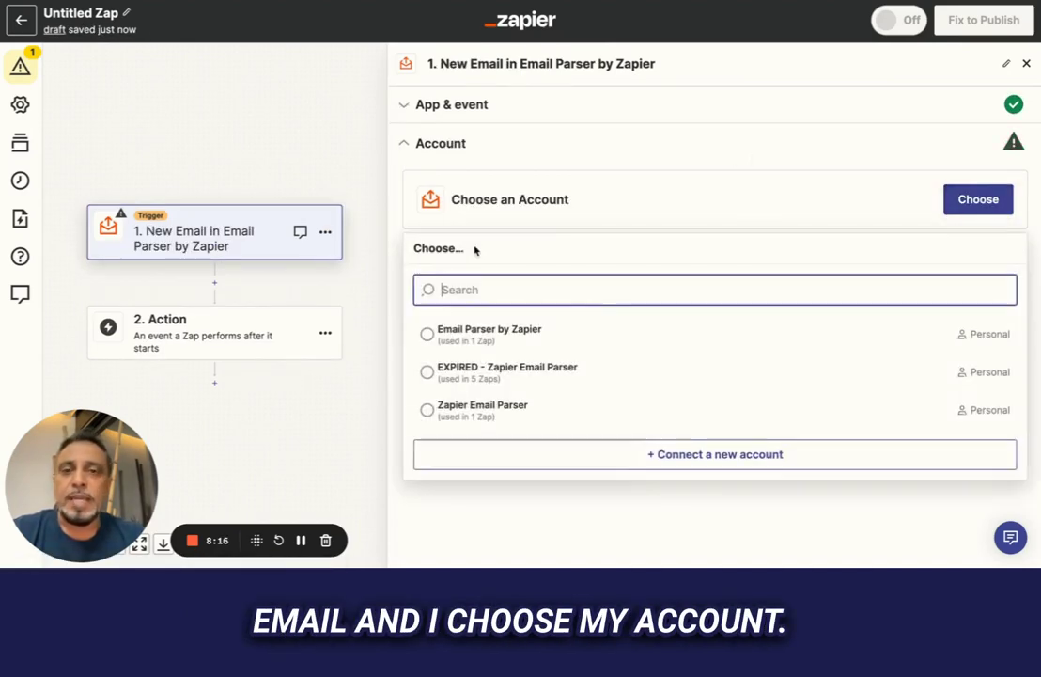
pyautogui.click(500, 344)
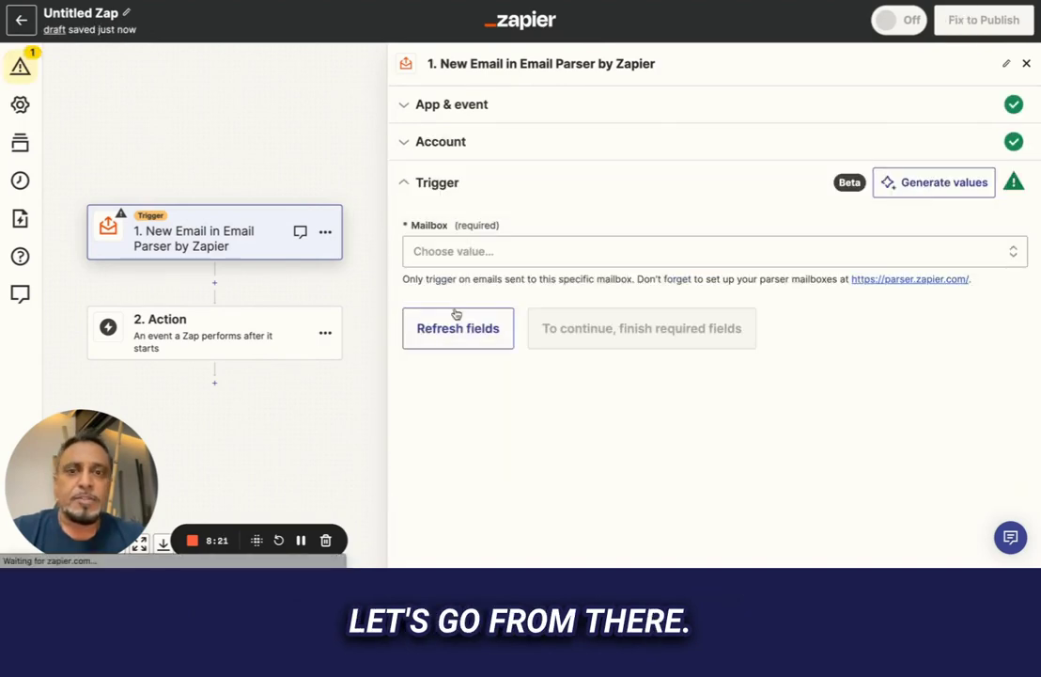
pyautogui.click(476, 251)
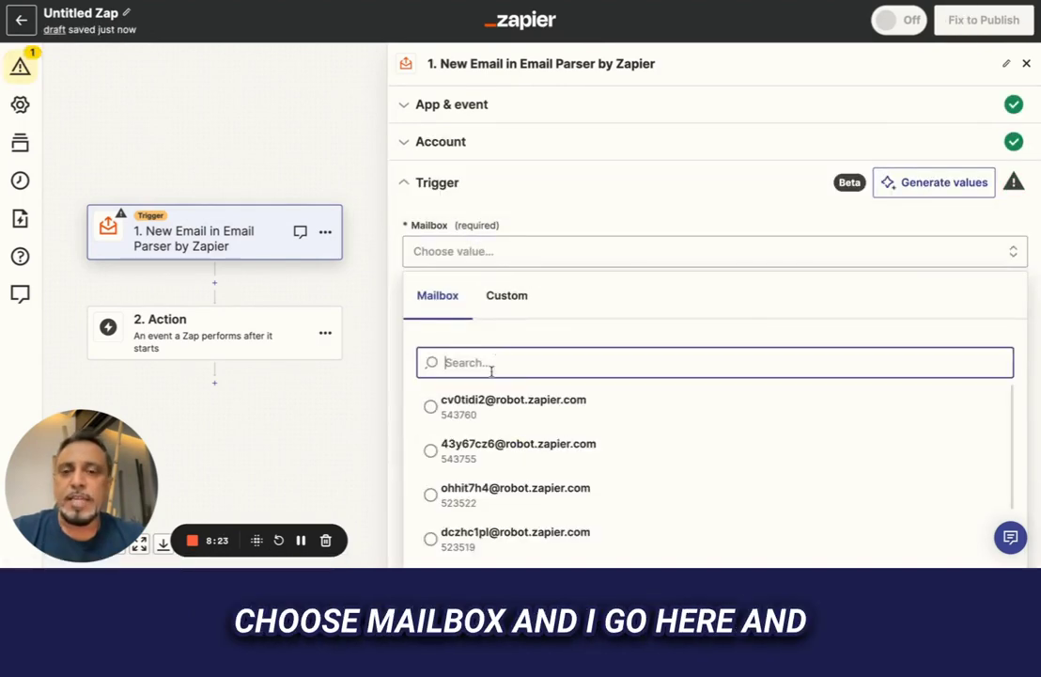
pyautogui.click(472, 414)
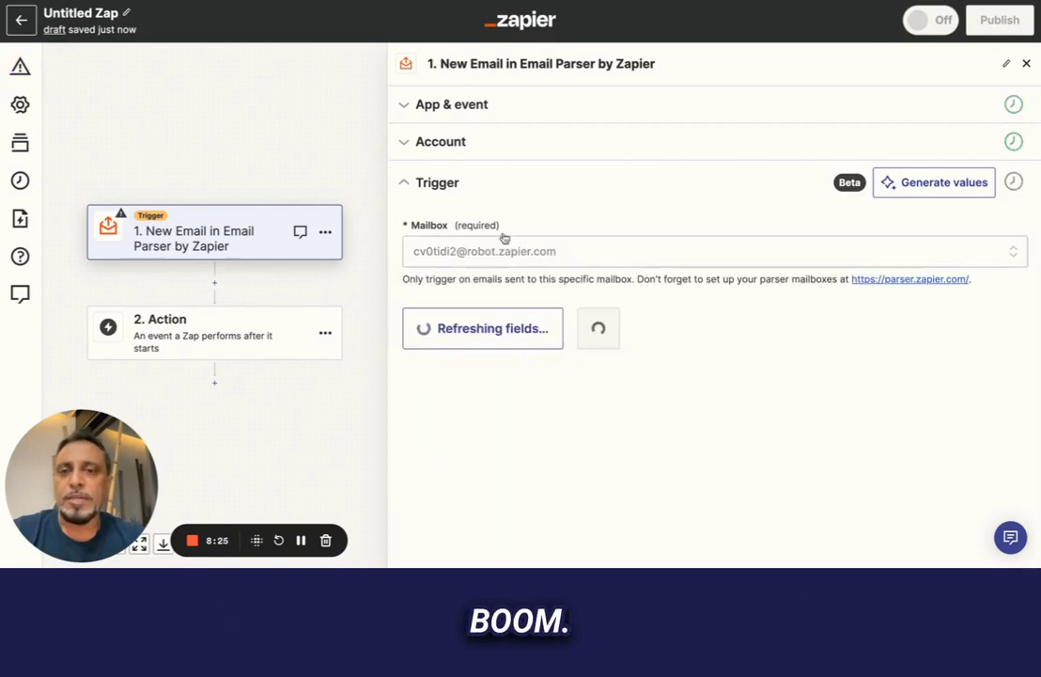
pyautogui.click(554, 320)
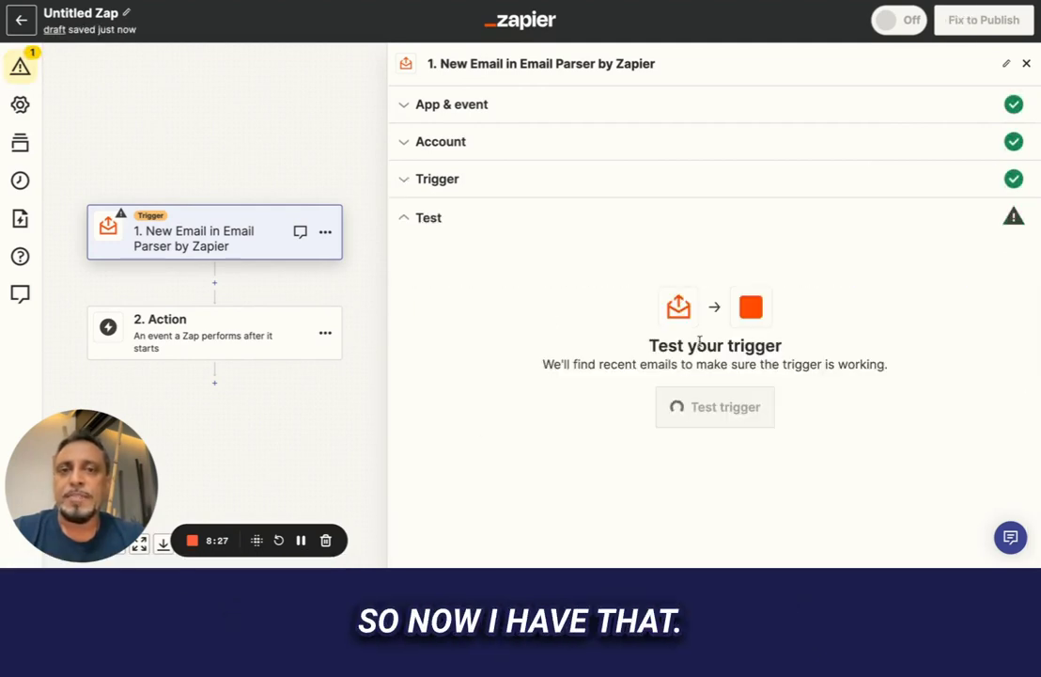
# Step: Test the trigger, review email A's fields from Job Complete to Phone, and continue with it
pyautogui.click(710, 411)
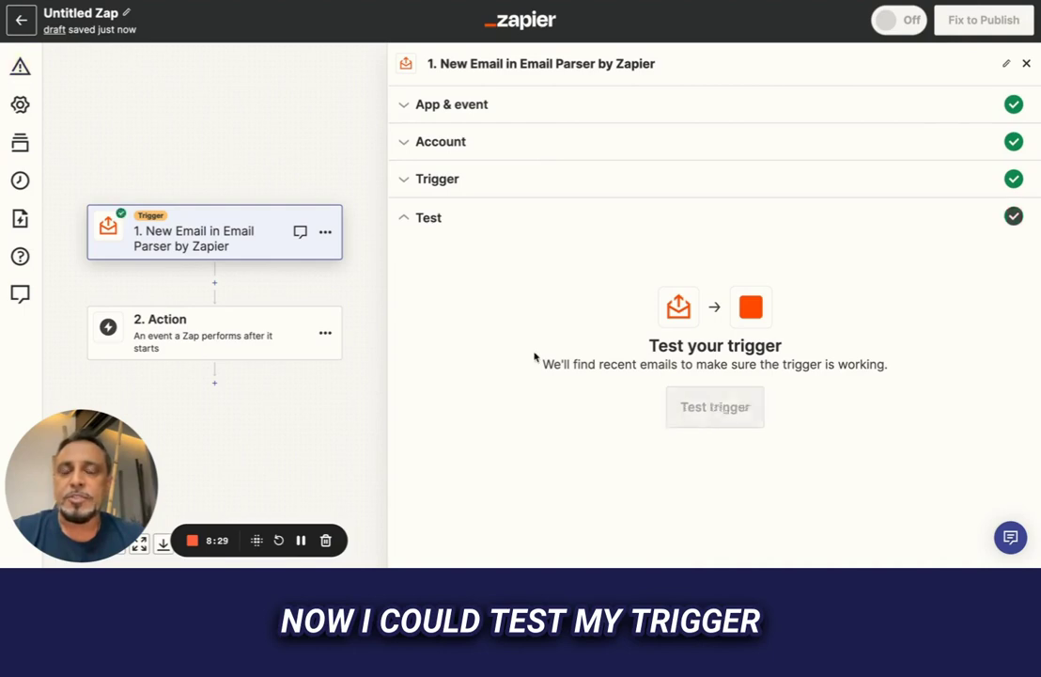
pyautogui.scroll(-3, 535, 356)
pyautogui.scroll(-2, 694, 240)
pyautogui.scroll(-10, 695, 240)
pyautogui.scroll(6, 694, 241)
pyautogui.scroll(-4, 696, 245)
pyautogui.scroll(2, 625, 297)
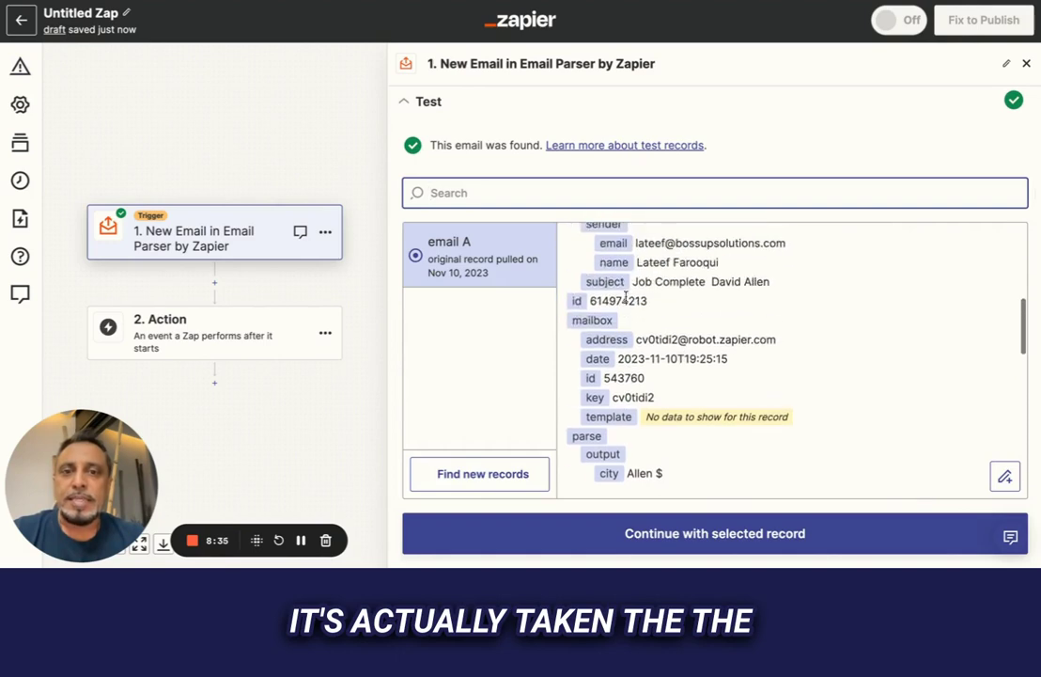
pyautogui.scroll(-8, 625, 297)
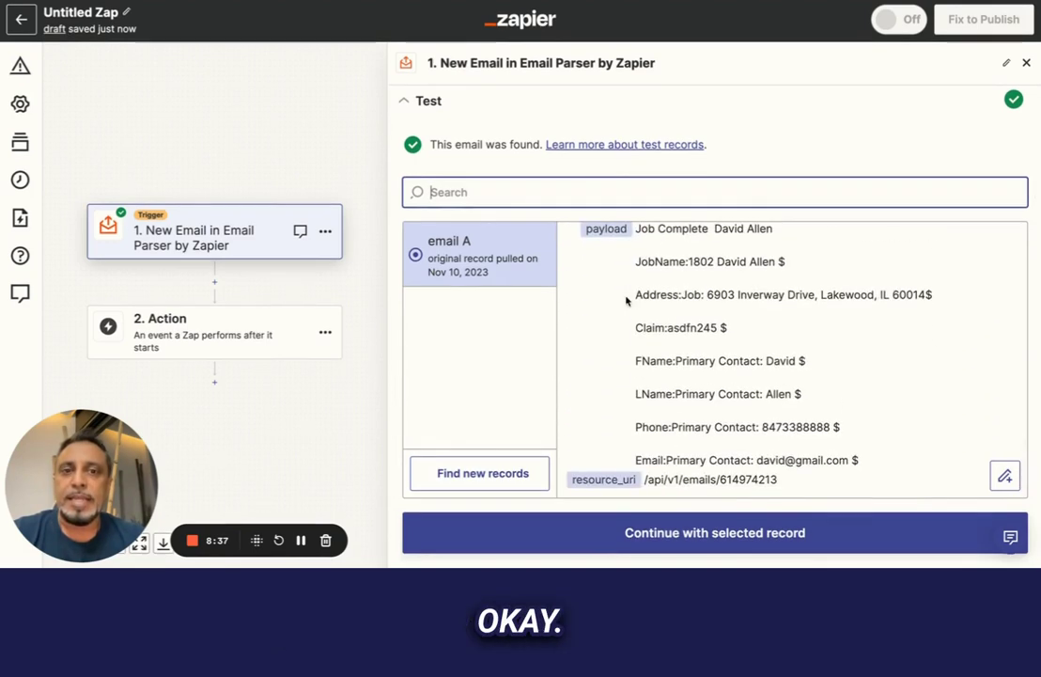
pyautogui.scroll(1, 626, 300)
pyautogui.moveTo(629, 267); pyautogui.dragTo(672, 484)
pyautogui.click(671, 480)
pyautogui.click(631, 394)
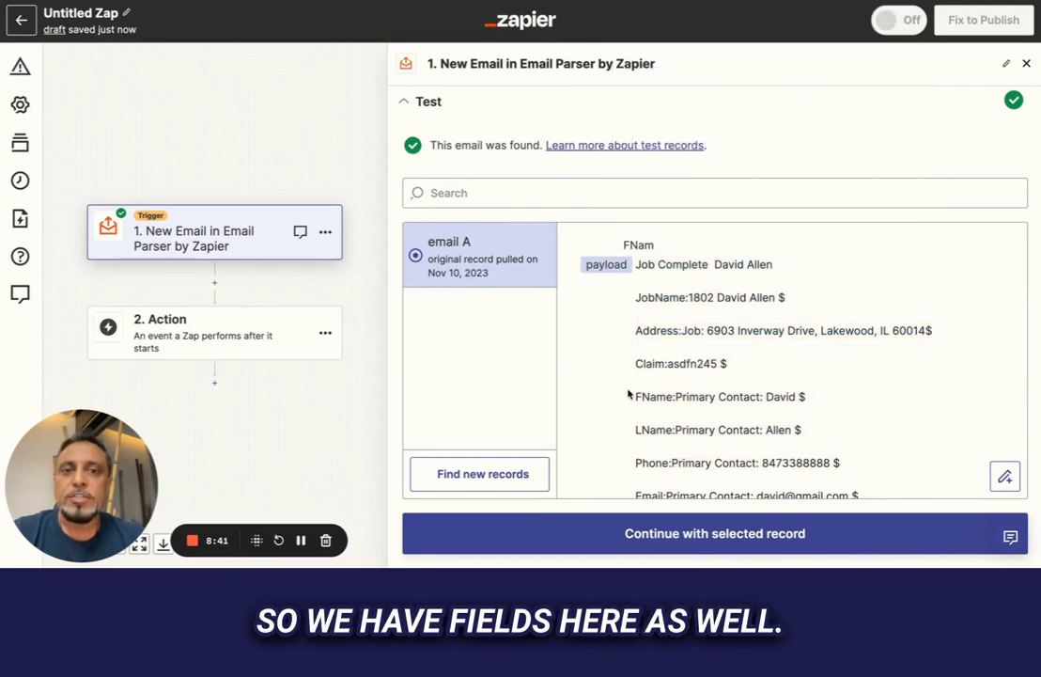
pyautogui.scroll(-1, 628, 394)
pyautogui.click(606, 533)
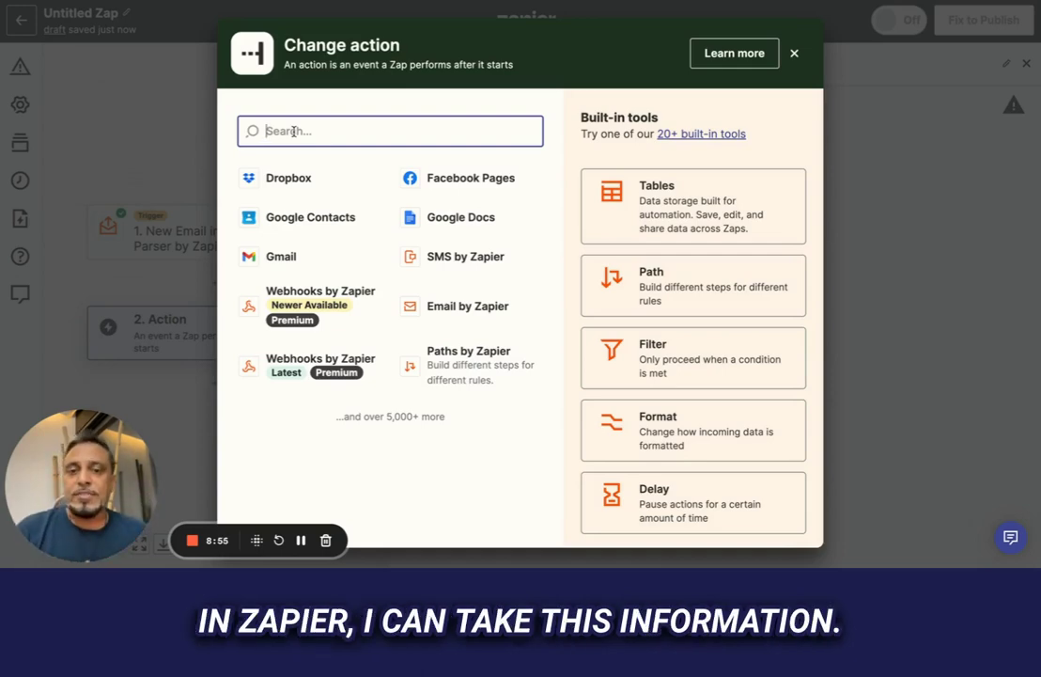
# Step: Set the action to LeadConnector with the Add/Update Contact event
pyautogui.write('d')
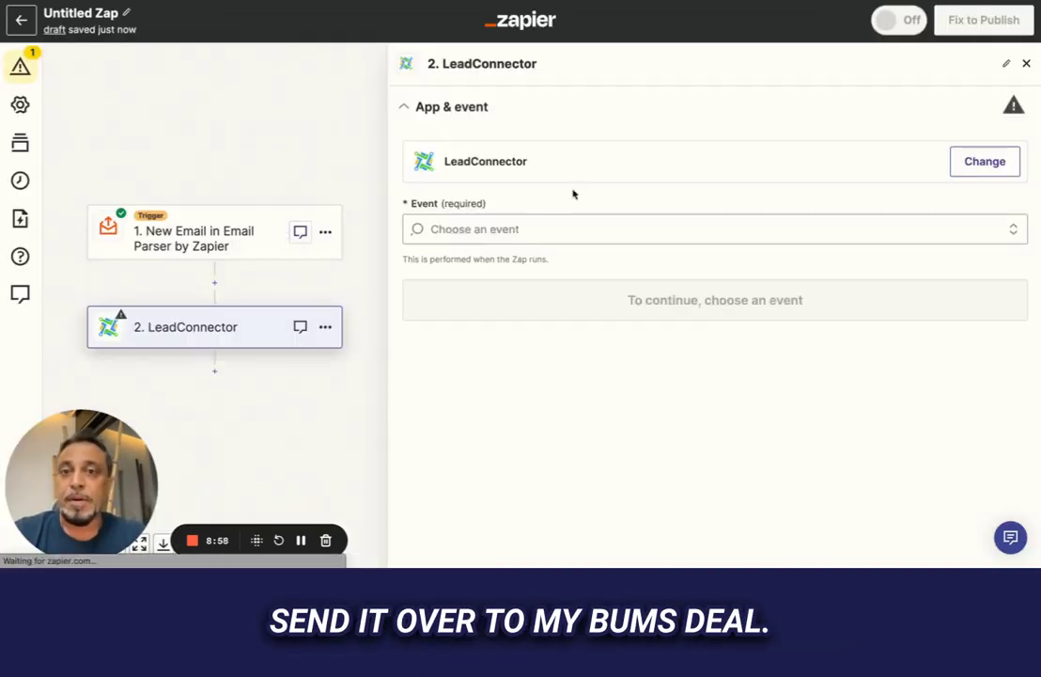
pyautogui.click(526, 207)
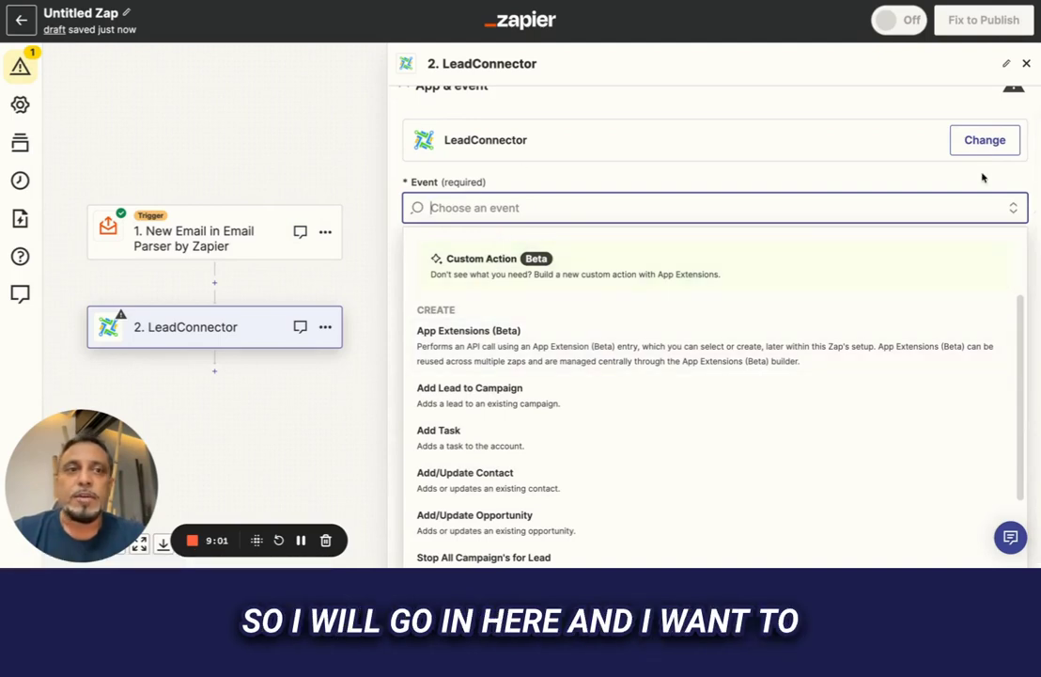
pyautogui.click(983, 140)
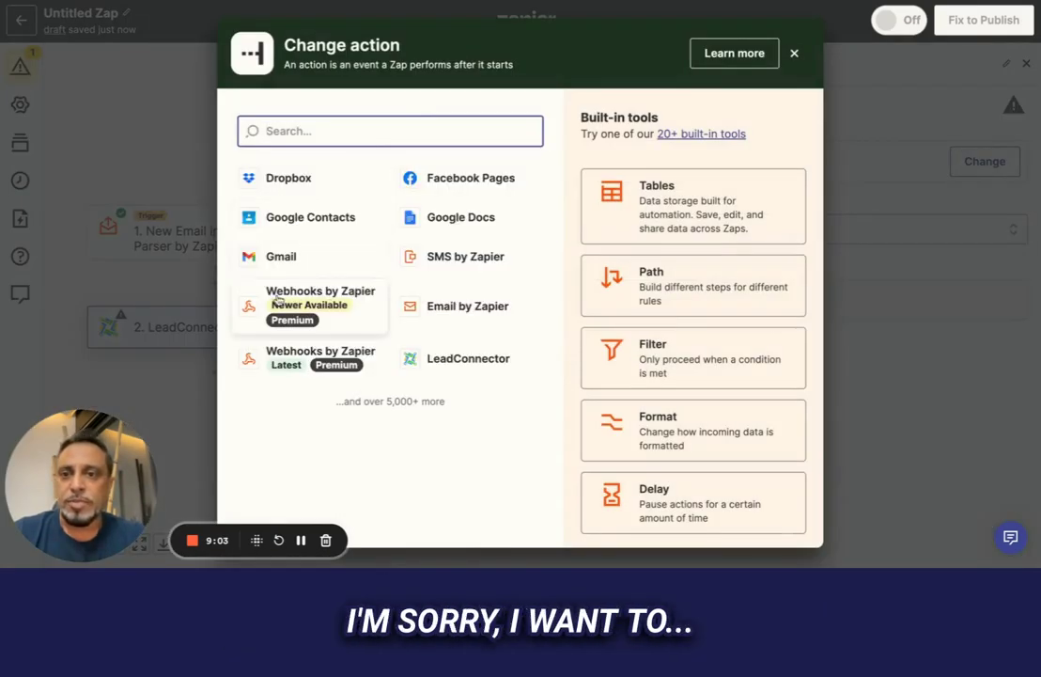
pyautogui.click(794, 53)
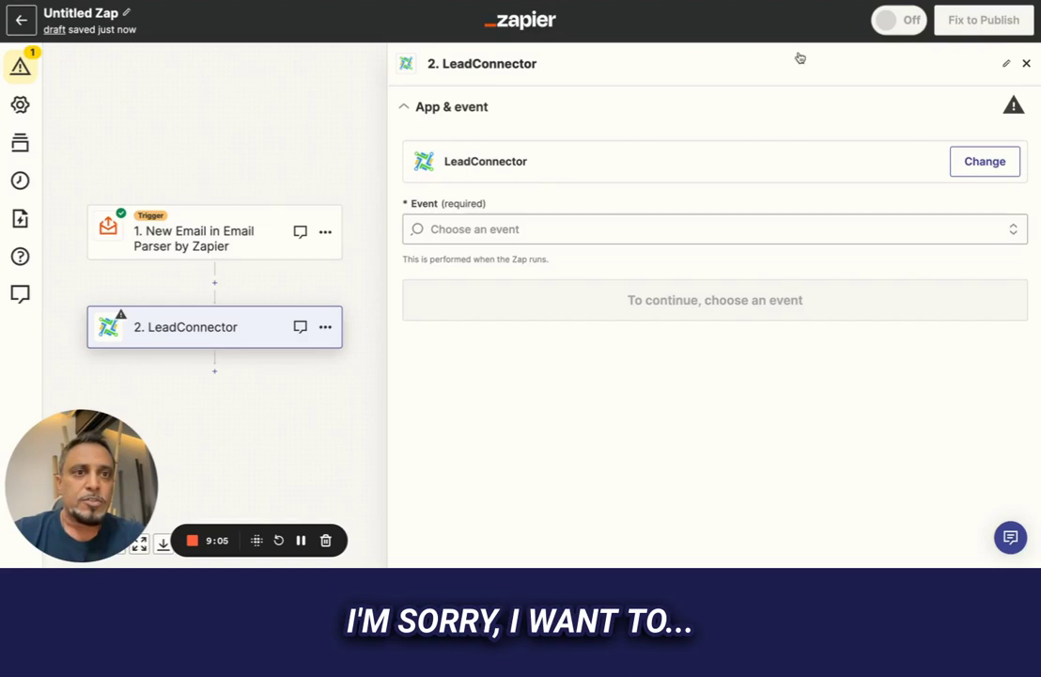
pyautogui.click(481, 229)
pyautogui.scroll(-2, 488, 365)
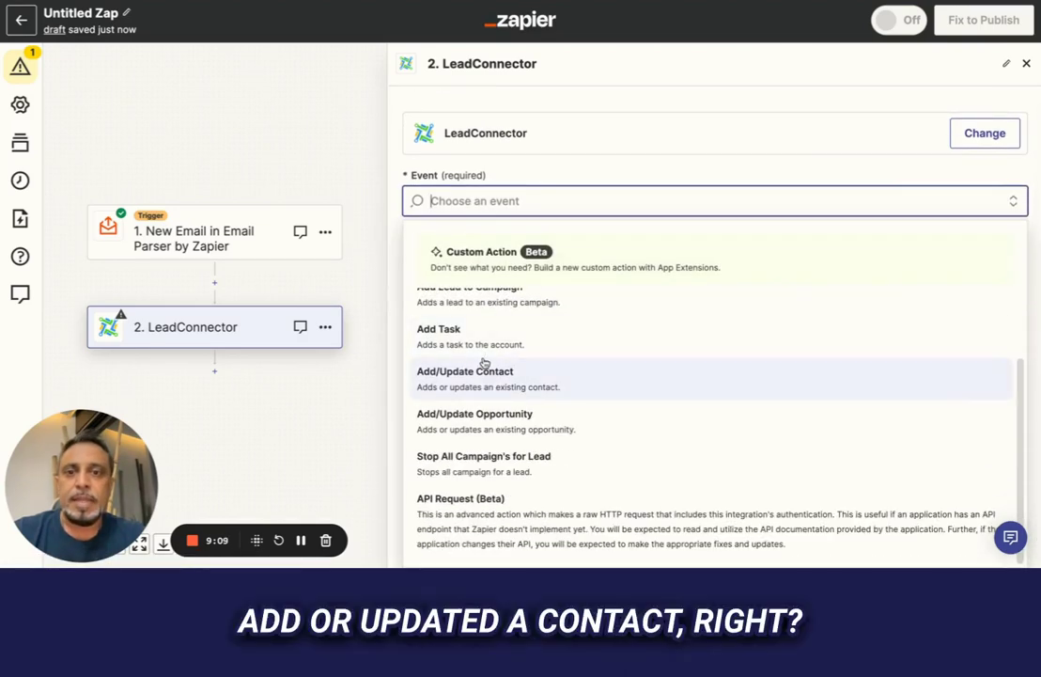
pyautogui.click(488, 372)
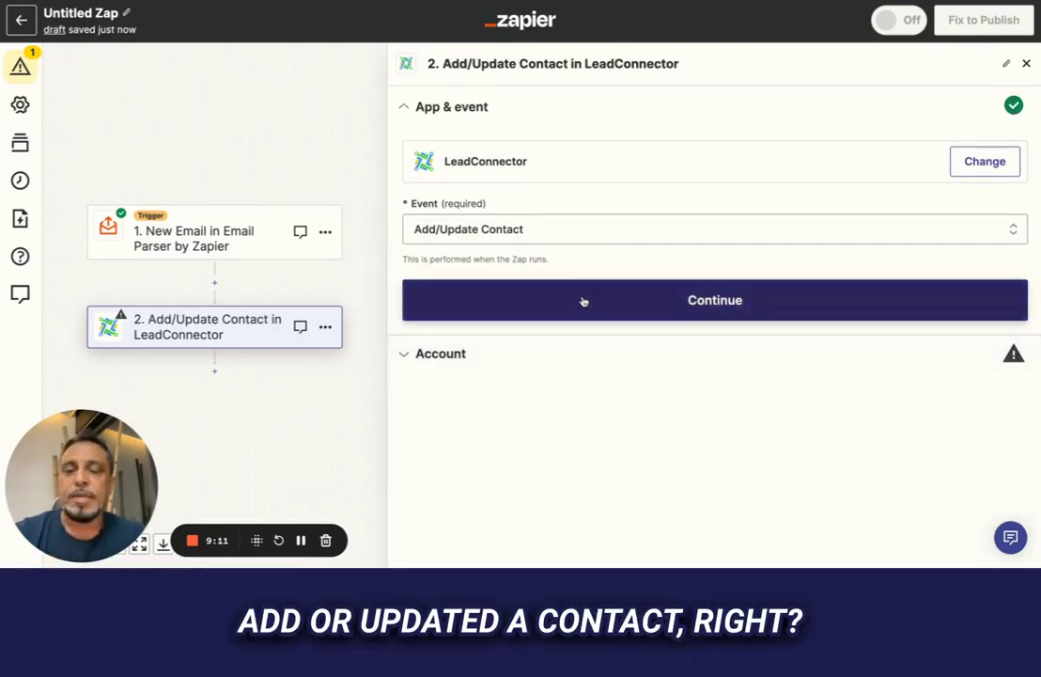
pyautogui.click(583, 300)
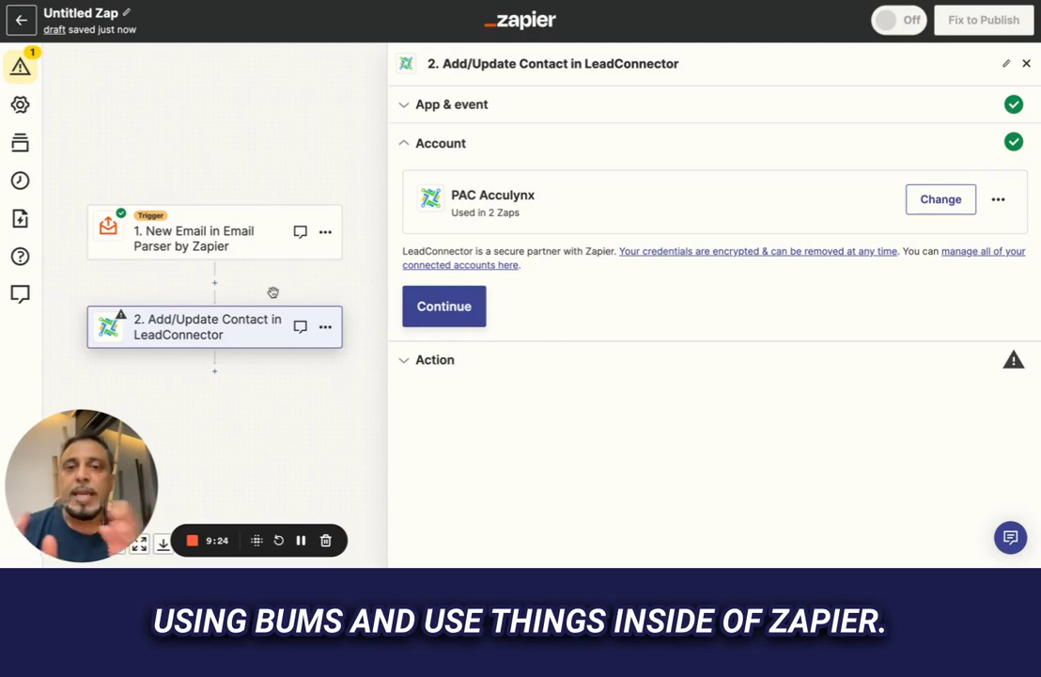
# Step: Confirm the account and map the parsed first and last names into First Name and Last Name
pyautogui.click(445, 306)
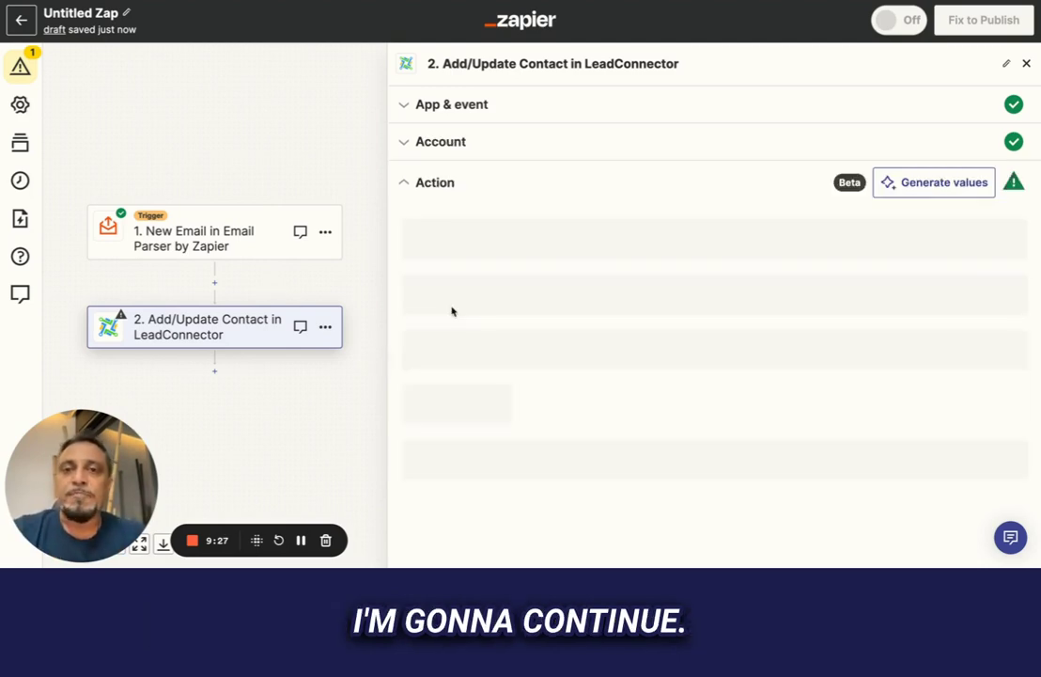
pyautogui.click(516, 258)
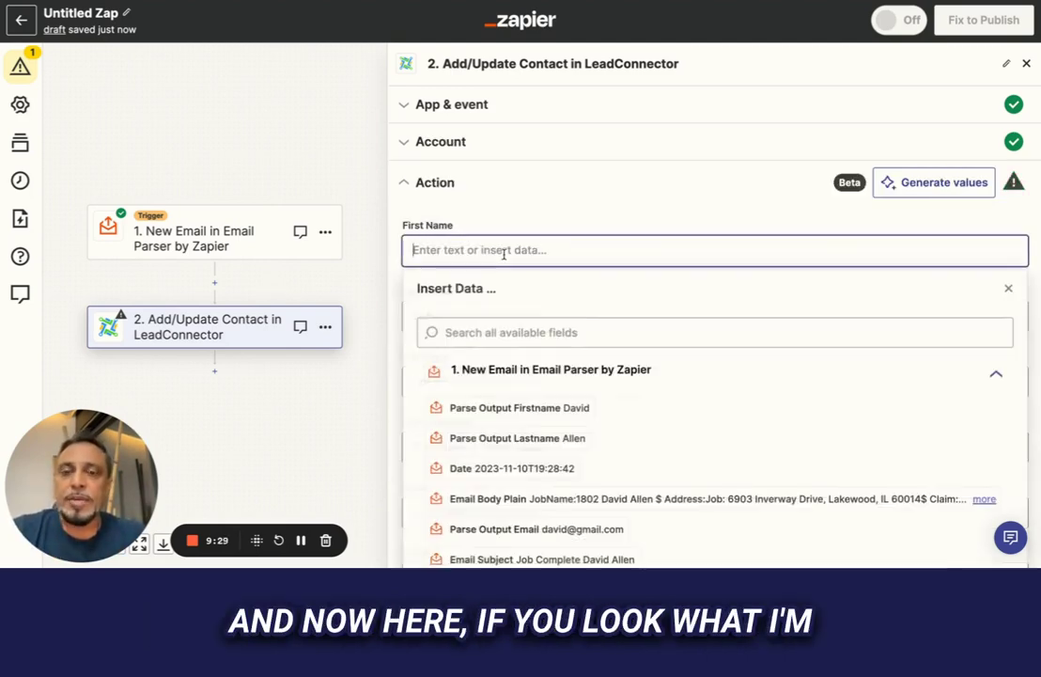
pyautogui.scroll(-3, 505, 252)
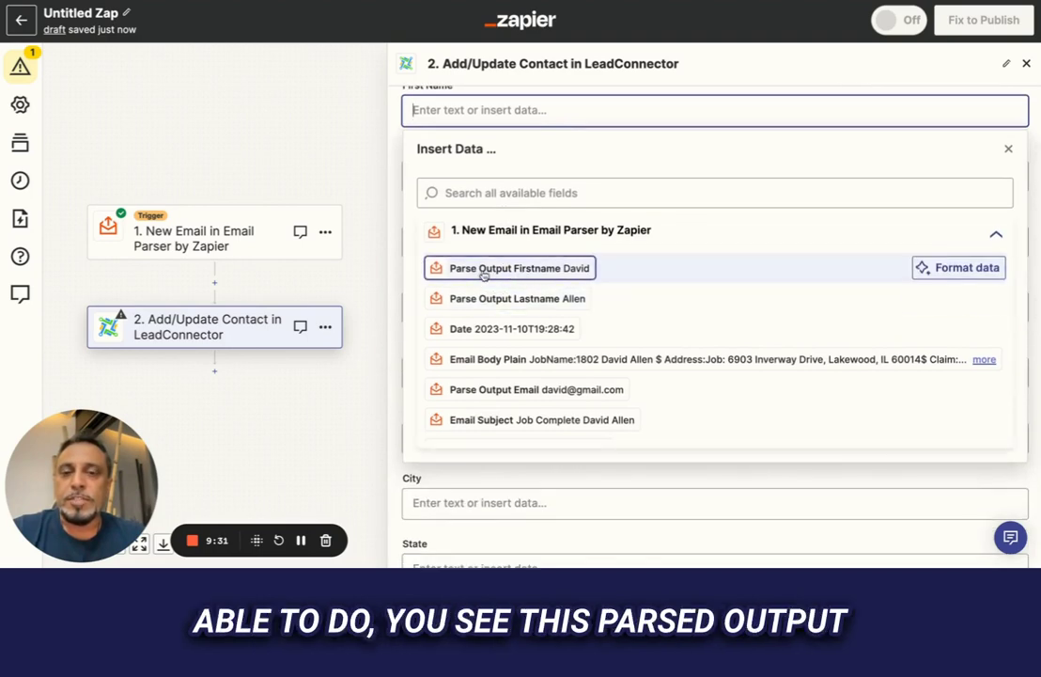
pyautogui.click(570, 272)
pyautogui.click(442, 176)
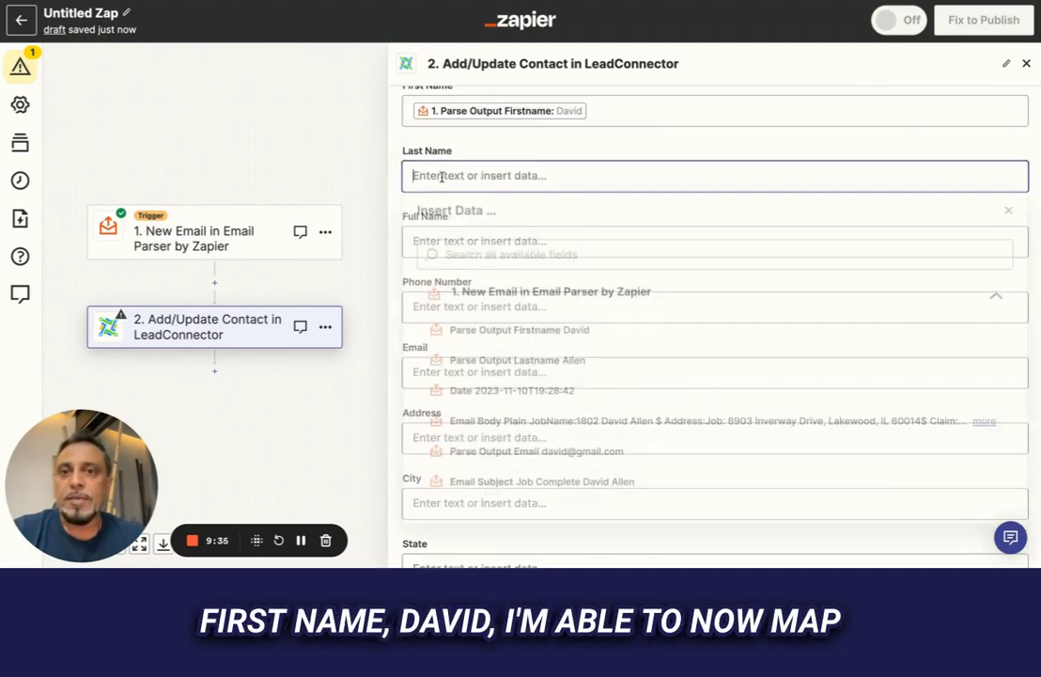
pyautogui.click(492, 365)
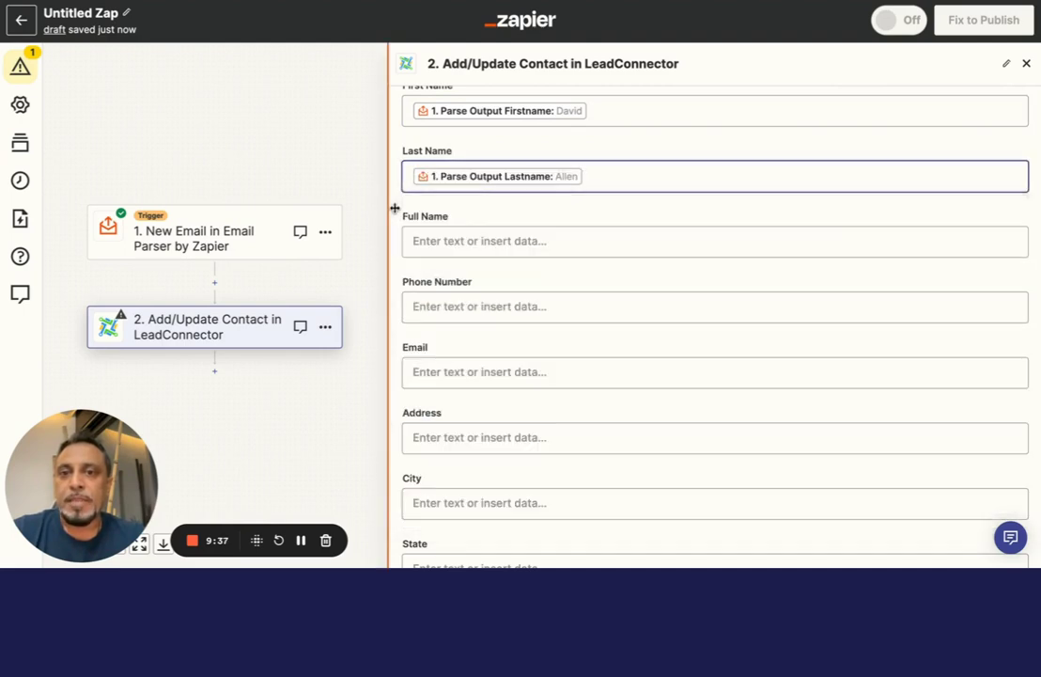
# Step: Map parsed first plus last name into Full Name and the parsed phone into Phone Number
pyautogui.click(466, 241)
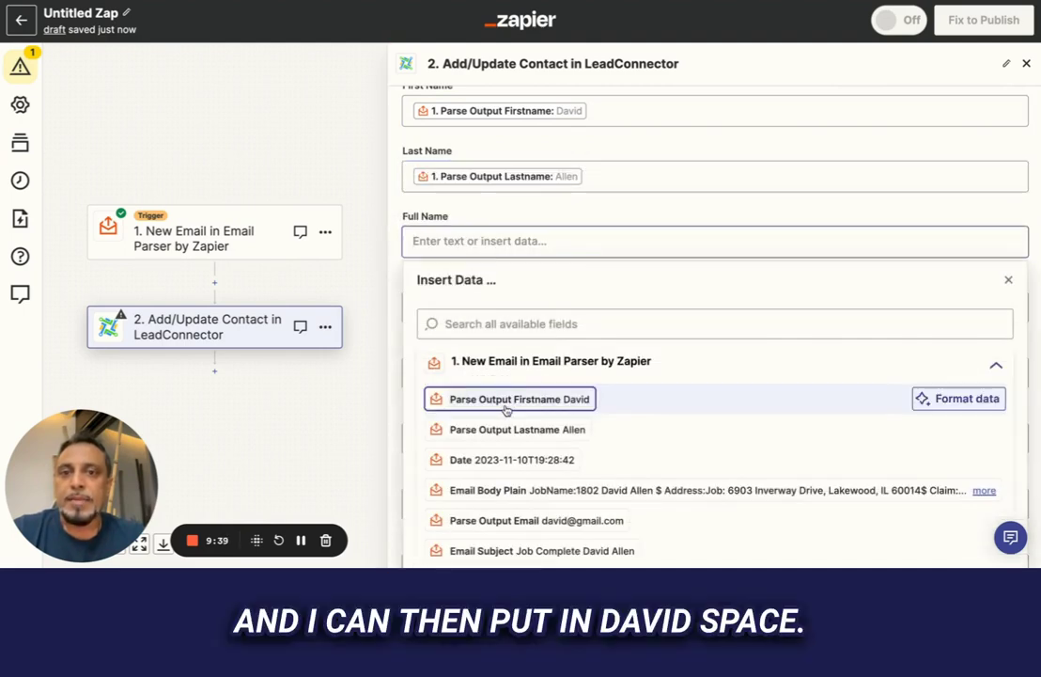
pyautogui.click(505, 400)
pyautogui.click(516, 429)
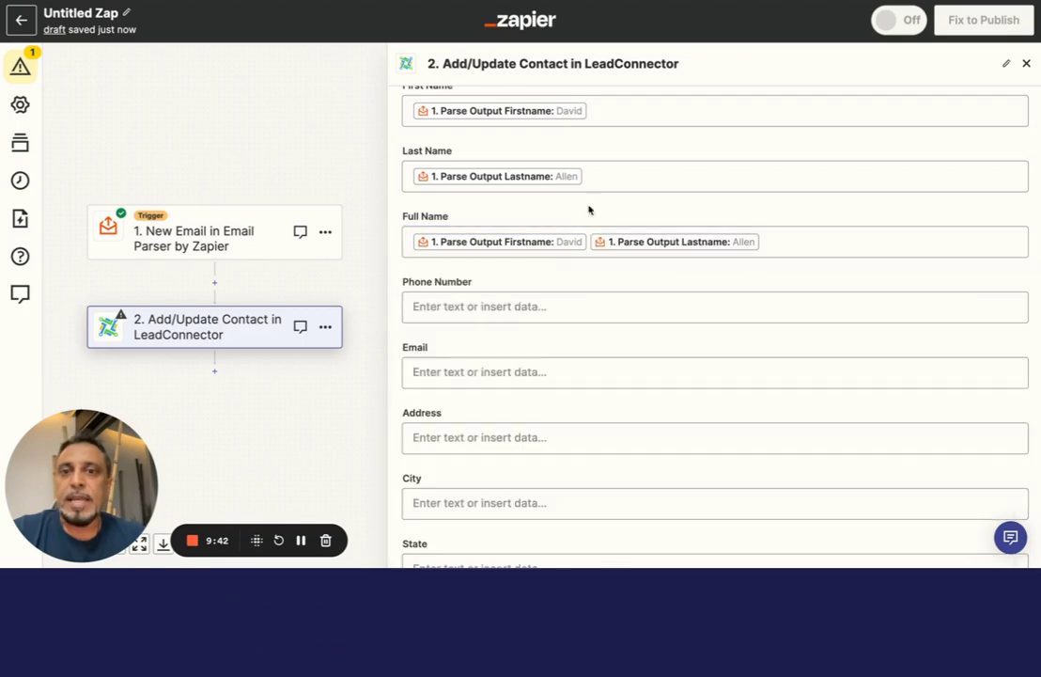
pyautogui.click(502, 307)
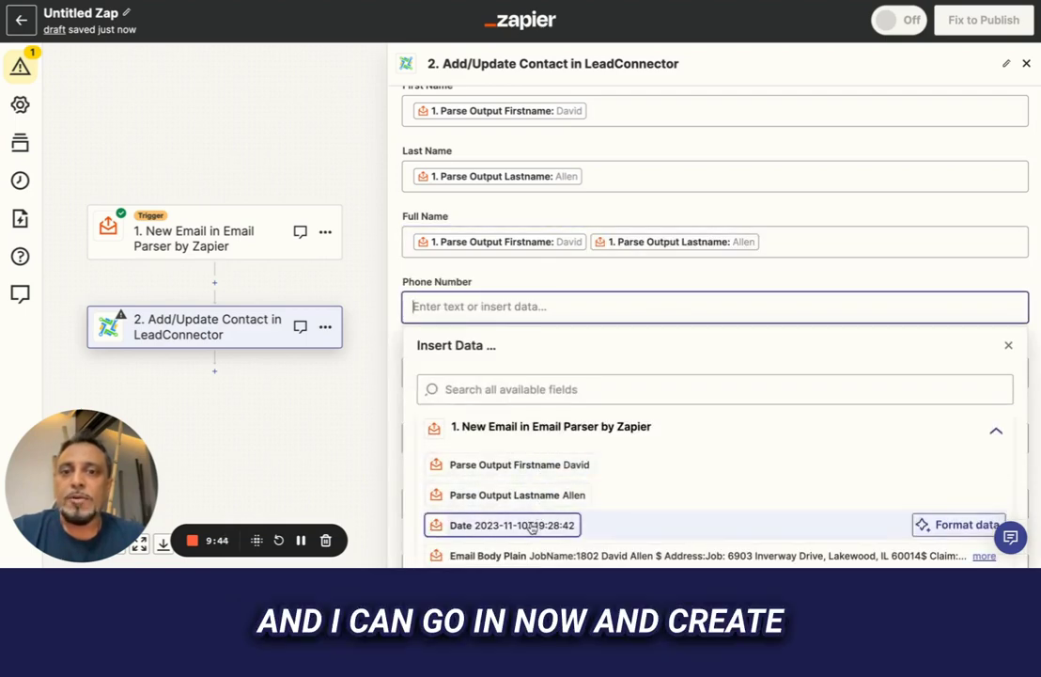
pyautogui.scroll(-4, 532, 528)
pyautogui.click(526, 452)
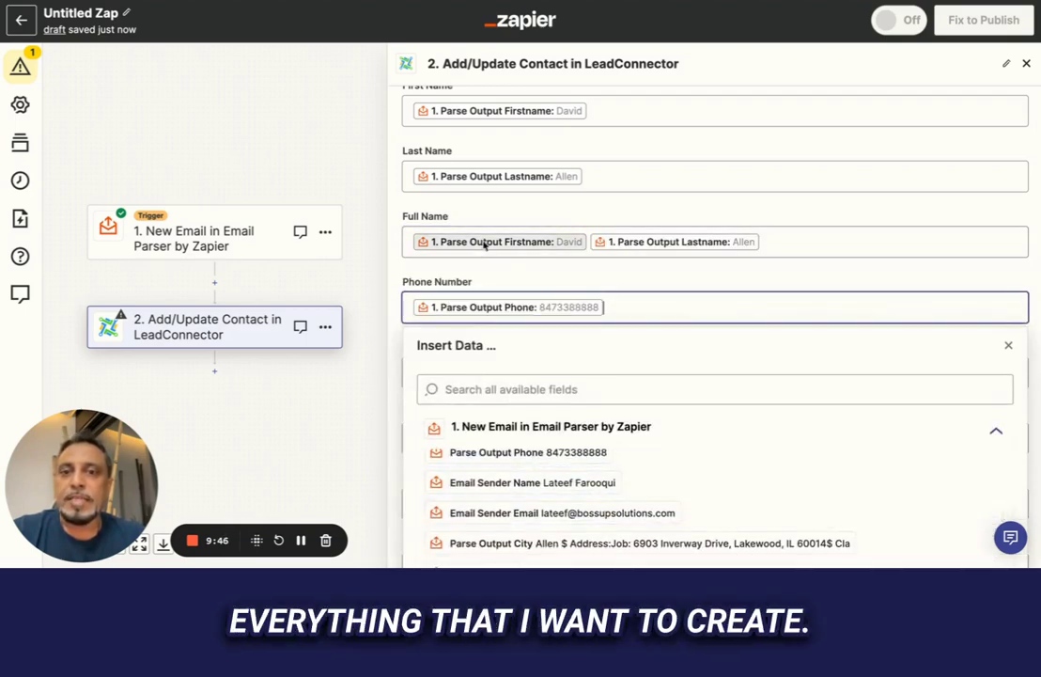
pyautogui.click(499, 279)
pyautogui.scroll(-3, 479, 254)
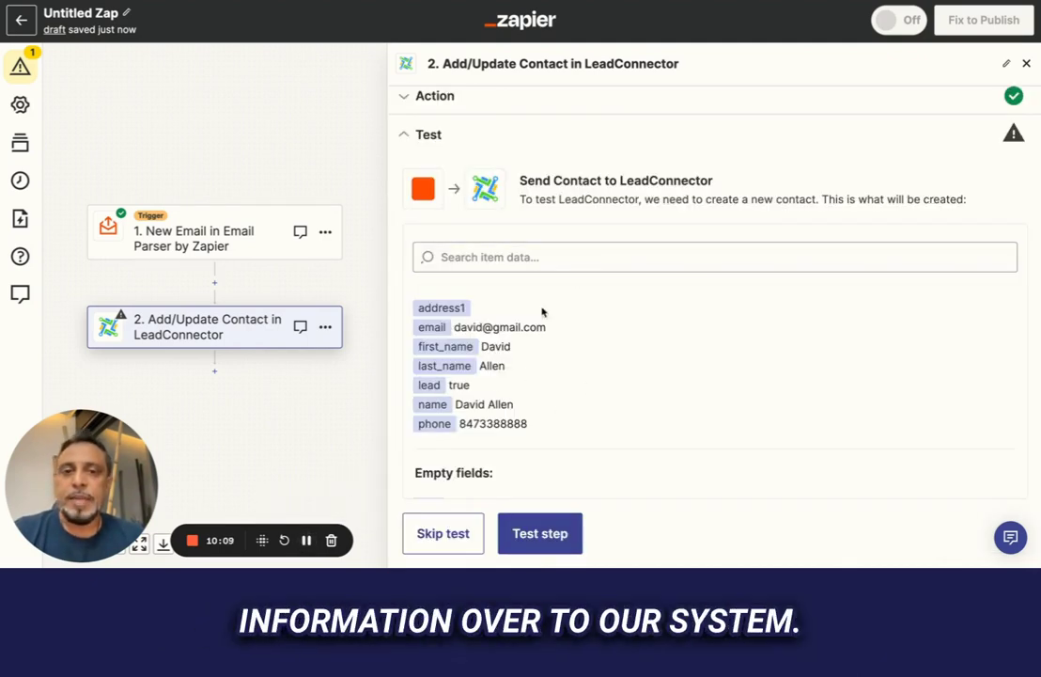
# Step: Run the step test so LeadConnector returns Success with a new contact id
pyautogui.click(544, 533)
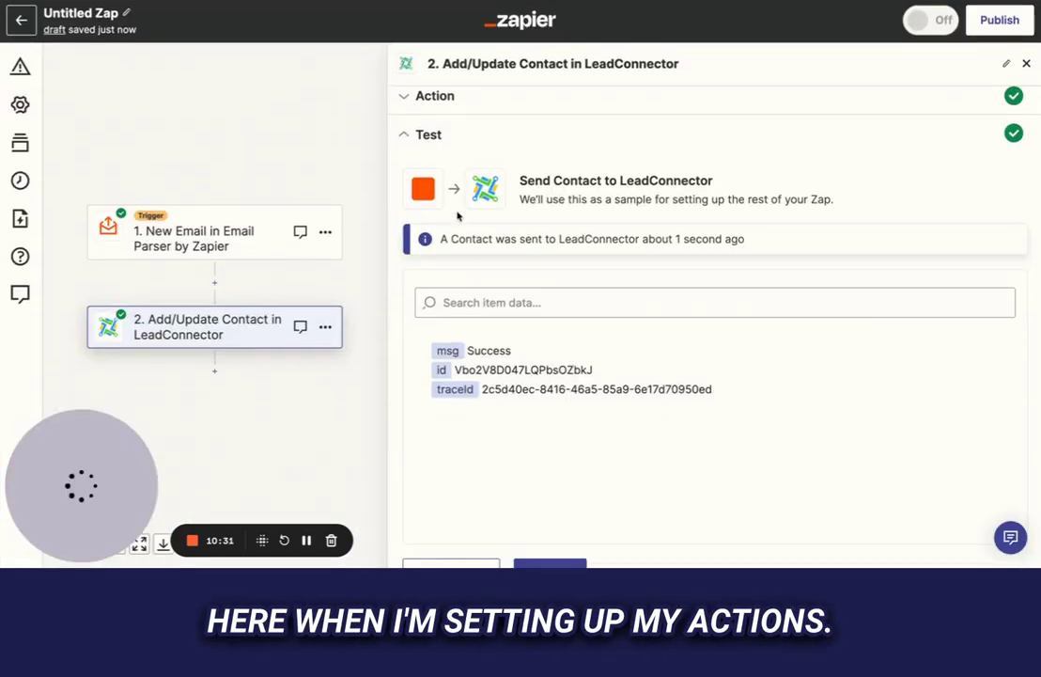
# Step: Enter 'complete' in the LeadConnector step's Tags field
pyautogui.click(444, 98)
pyautogui.scroll(-10, 500, 372)
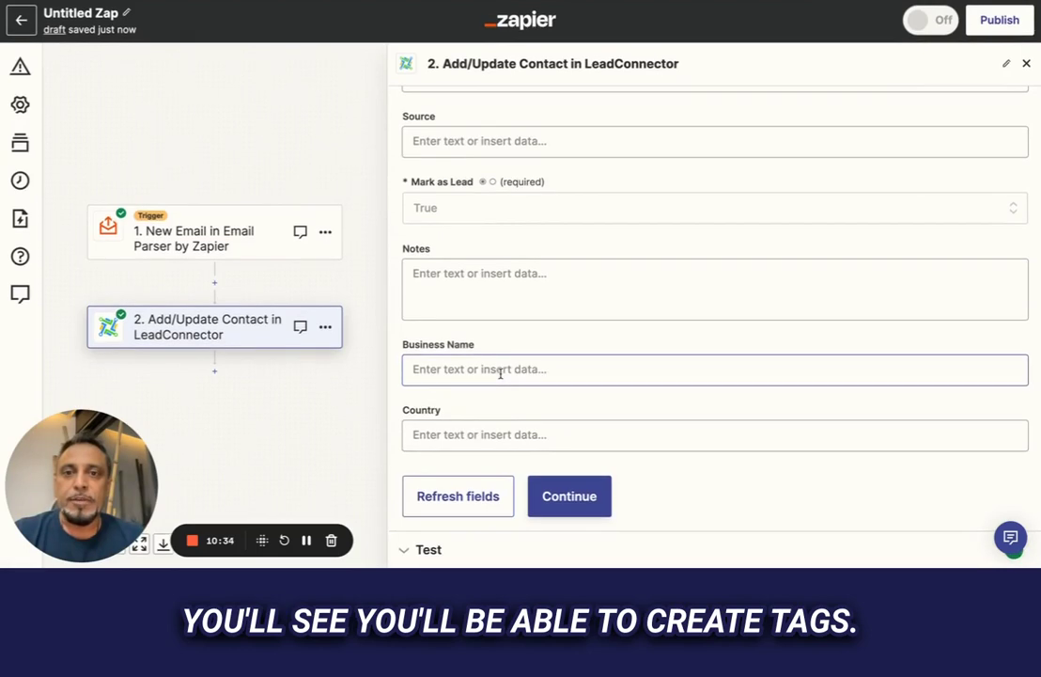
pyautogui.scroll(3, 500, 372)
pyautogui.click(420, 240)
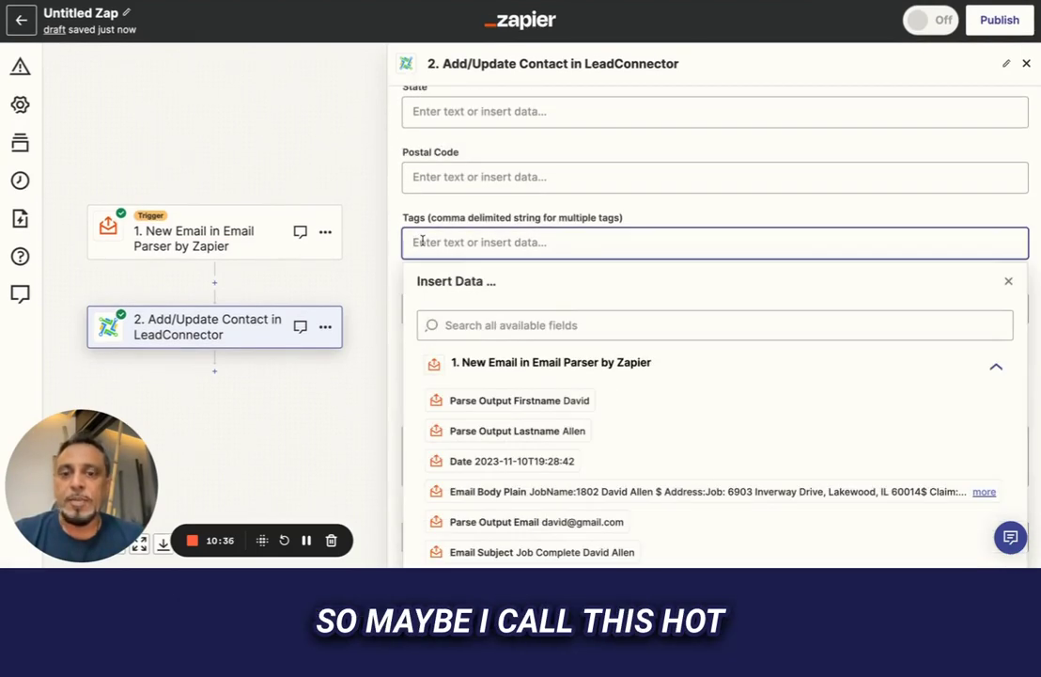
pyautogui.write('hot')
pyautogui.press('BackSpace')
pyautogui.write('complete')
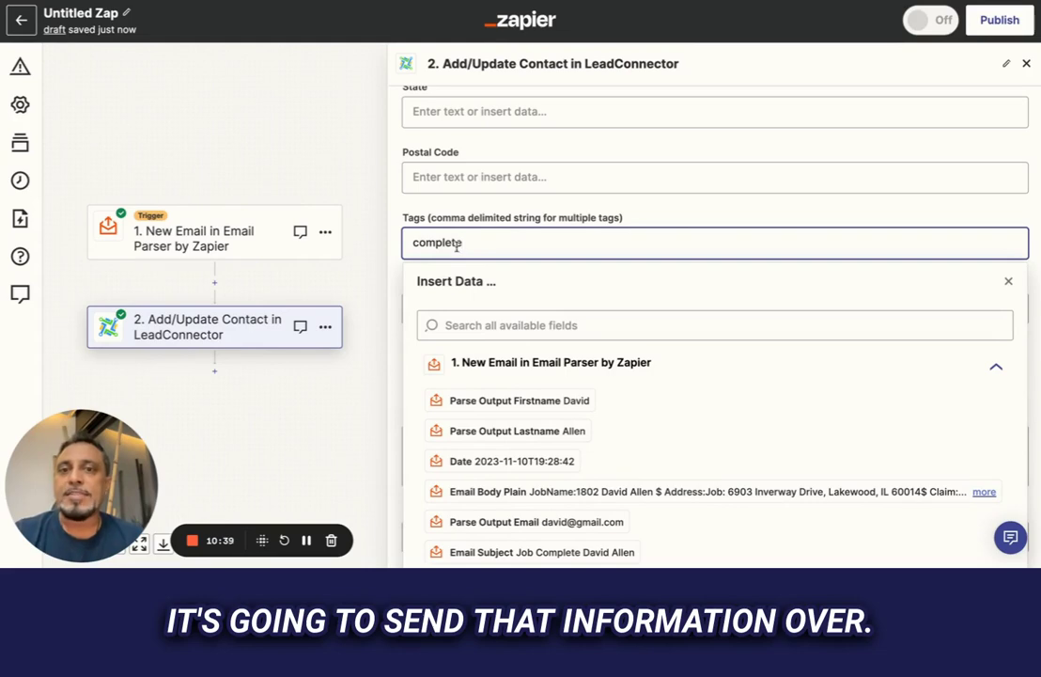
pyautogui.click(648, 217)
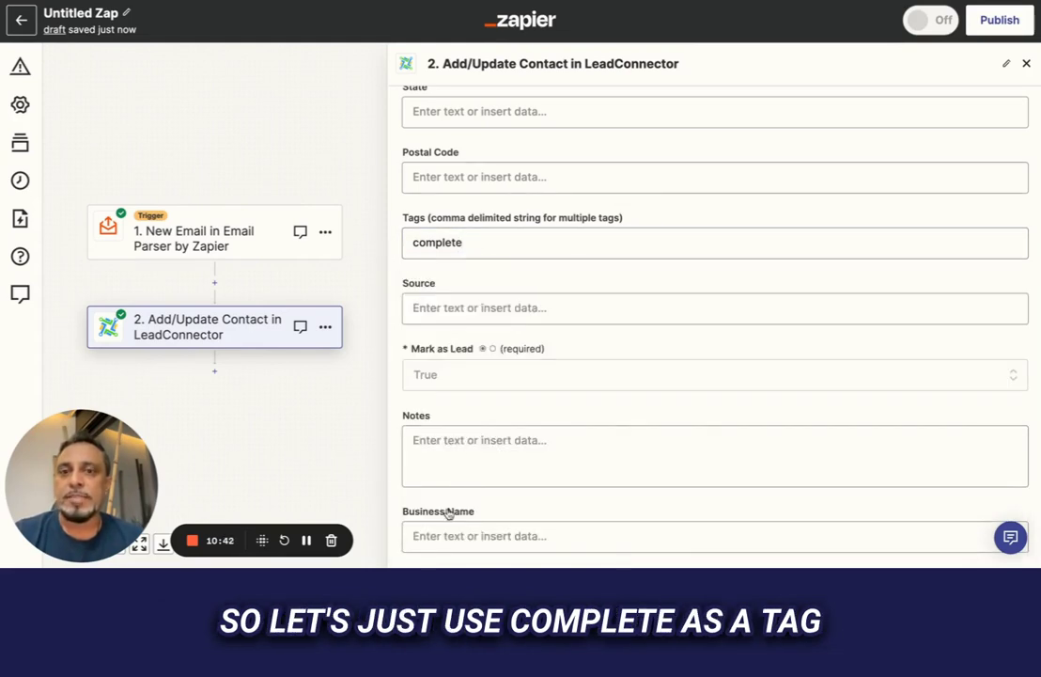
# Step: Continue and retest the step to resend the contact with the complete tag
pyautogui.scroll(-3, 490, 423)
pyautogui.click(570, 495)
pyautogui.click(461, 527)
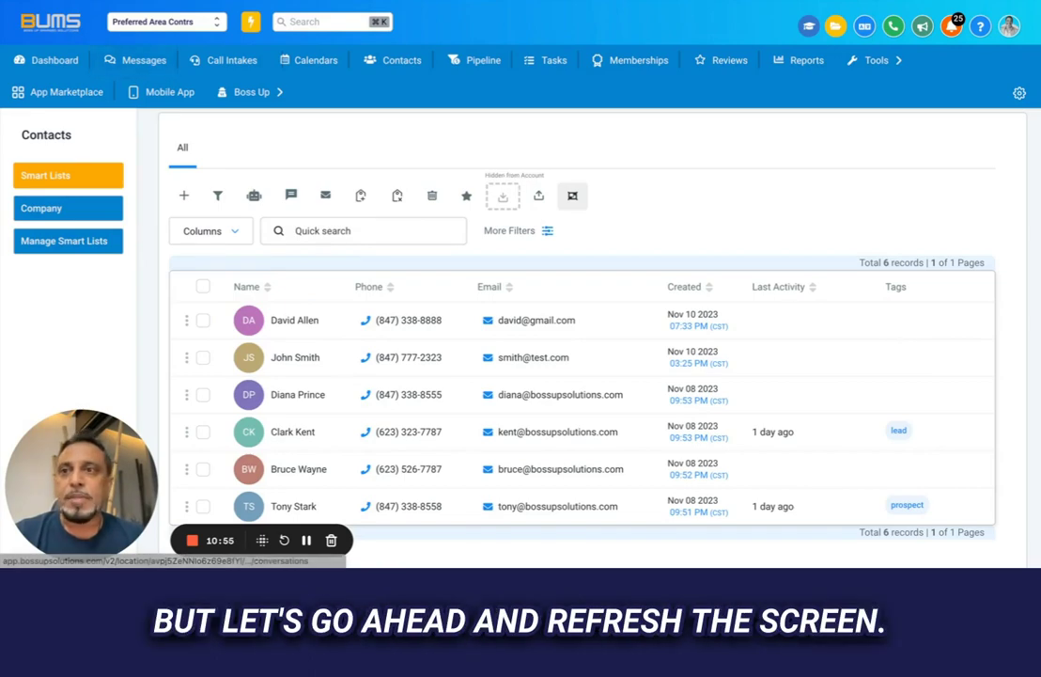
# Step: Refresh Contacts to see the complete tag, then go to Tools > Automagic workflows
pyautogui.press('super+r')
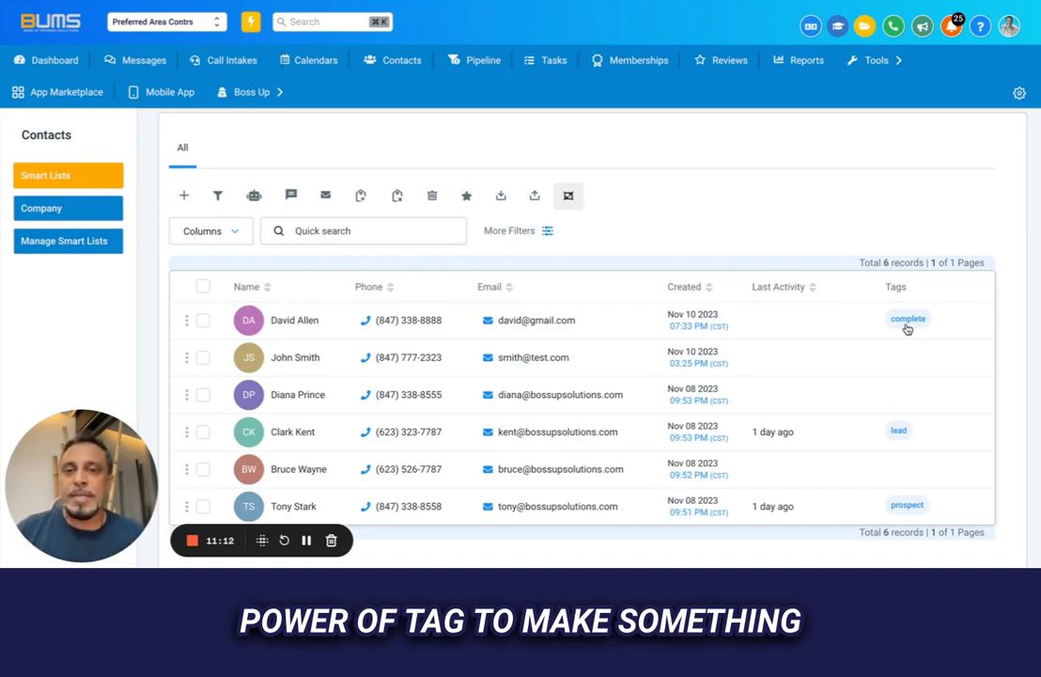
pyautogui.click(874, 59)
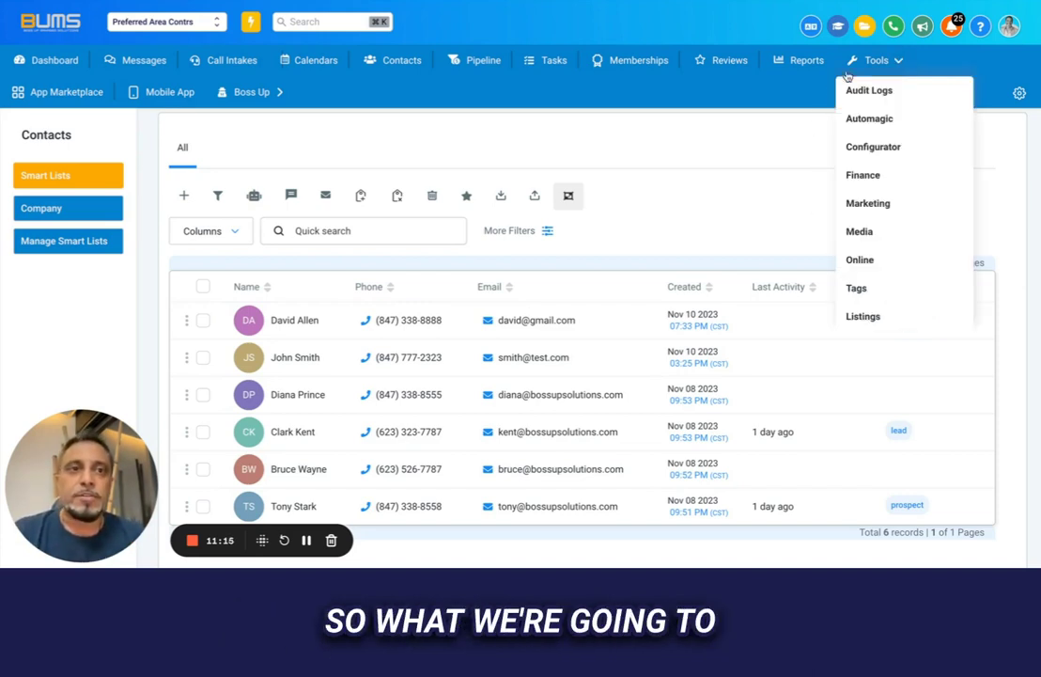
pyautogui.click(884, 118)
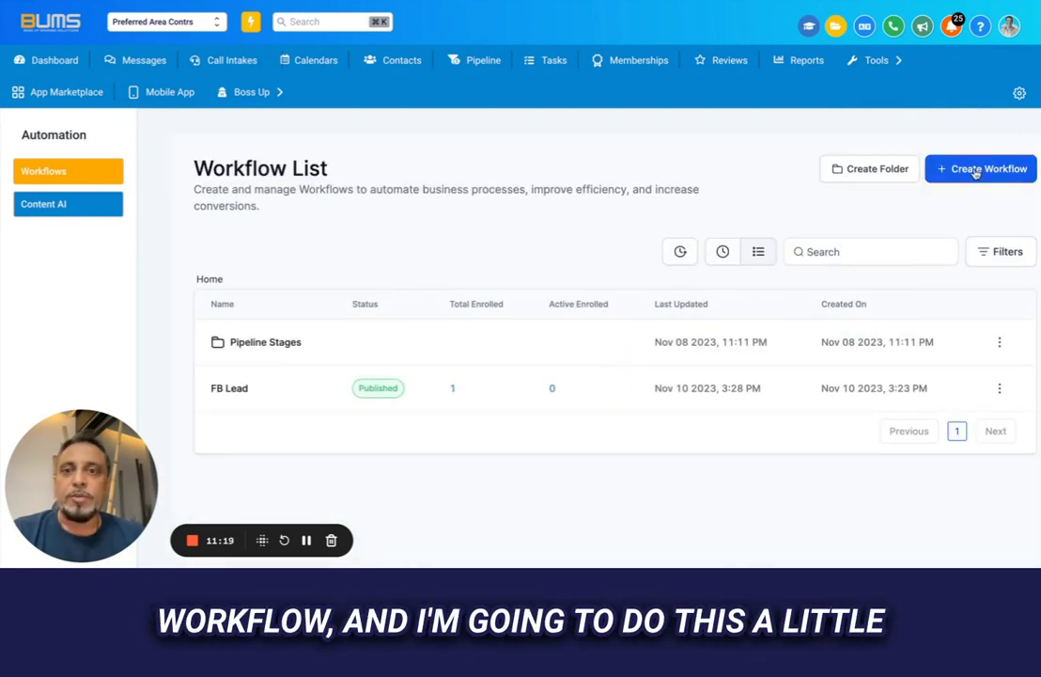
# Step: Create a blank workflow from scratch named 'Job Complete WF'
pyautogui.click(976, 171)
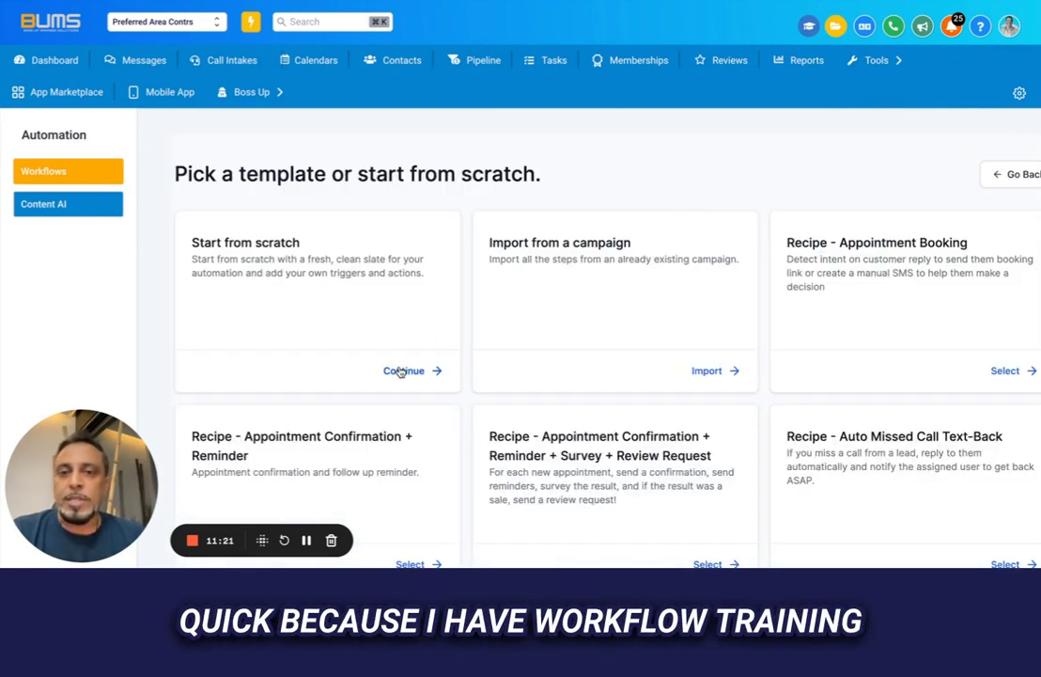
pyautogui.click(404, 371)
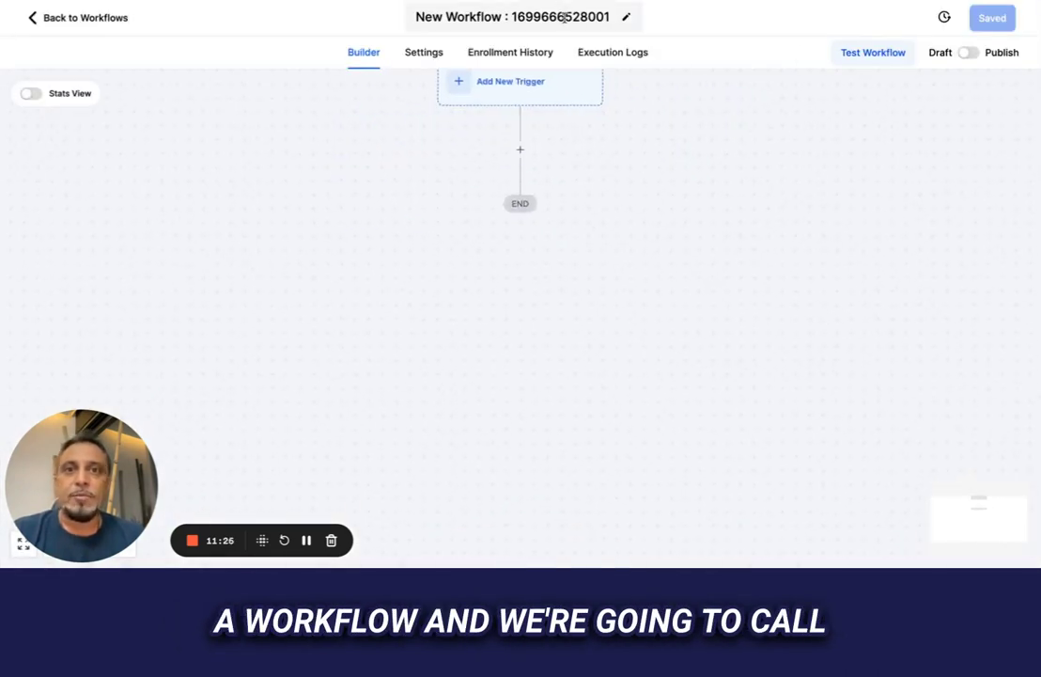
pyautogui.click(564, 17)
pyautogui.moveTo(531, 17); pyautogui.dragTo(394, 16)
pyautogui.write('Job Comp')
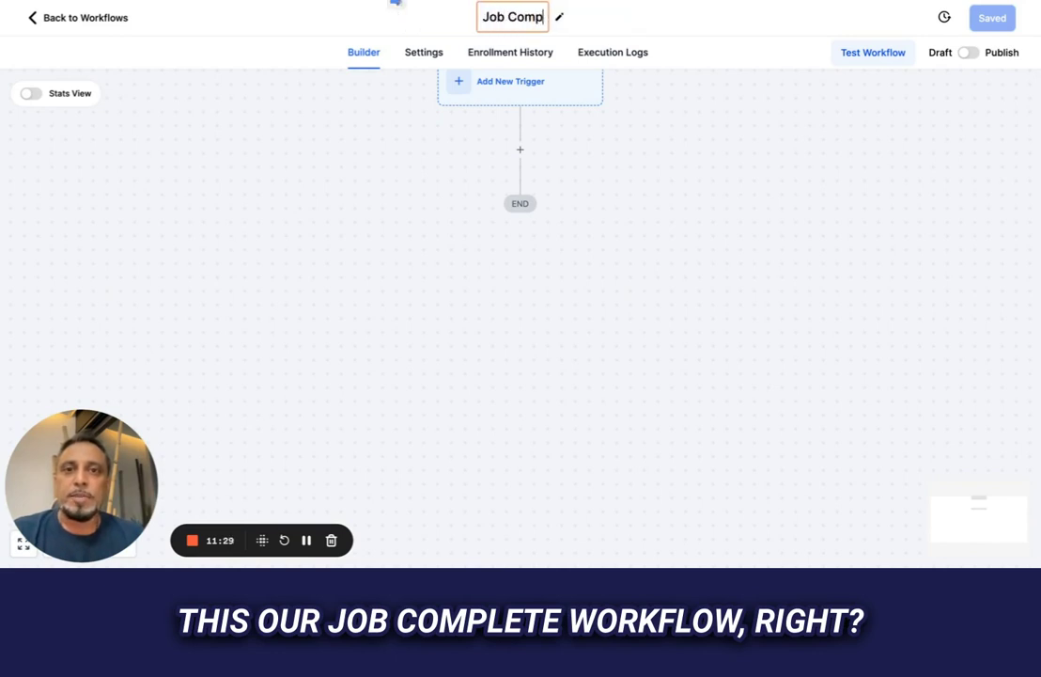
pyautogui.write('lete WF')
pyautogui.click(569, 148)
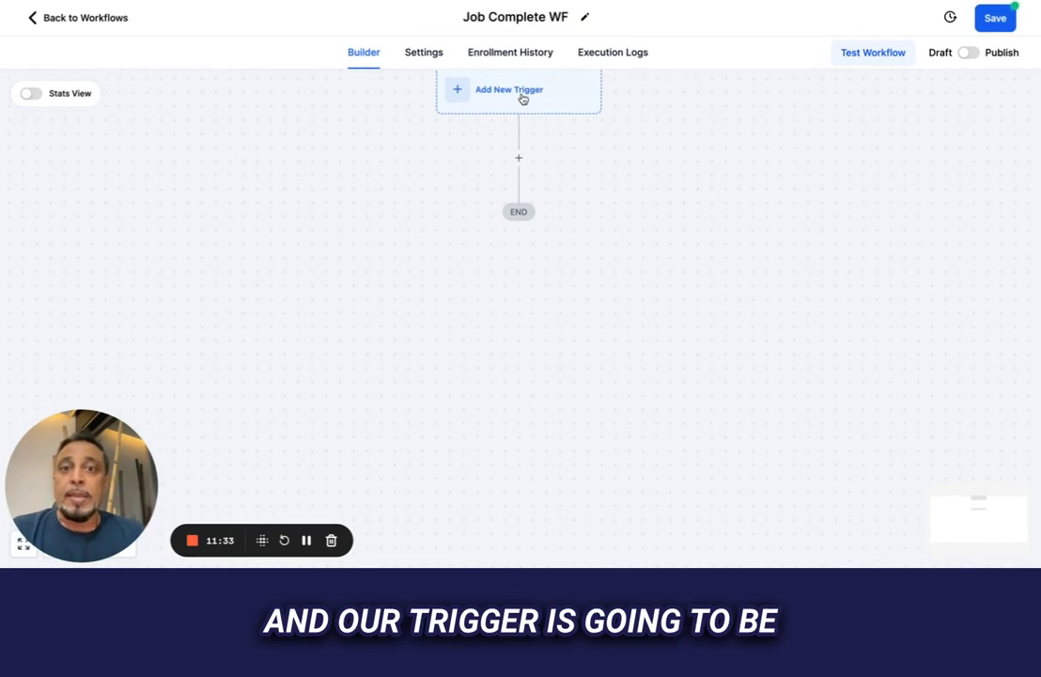
# Step: Add a Contact Tag trigger to the workflow and name it Complete
pyautogui.click(524, 98)
pyautogui.write('t Ta')
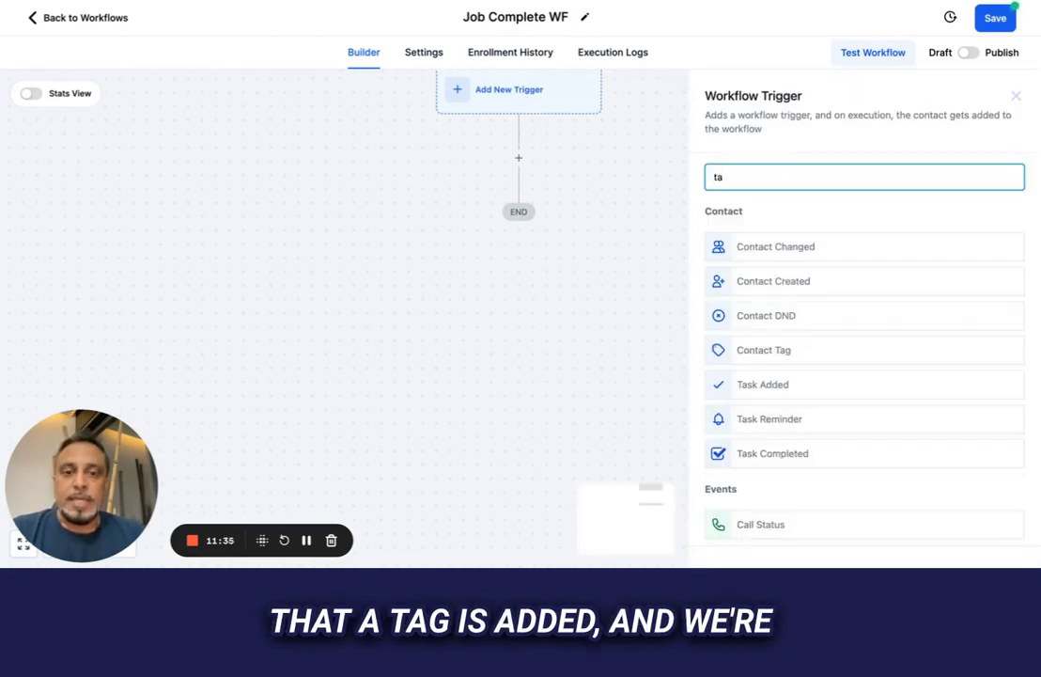
pyautogui.write('g')
pyautogui.click(769, 248)
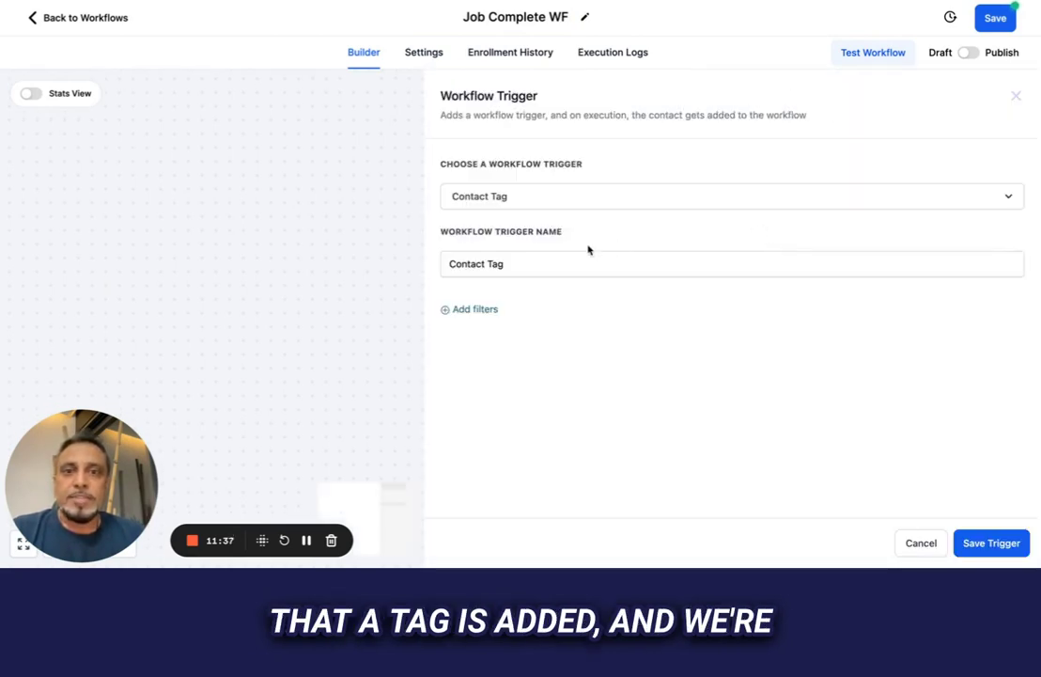
pyautogui.moveTo(517, 263); pyautogui.dragTo(425, 266)
pyautogui.write('Cmop')
pyautogui.write('omplete')
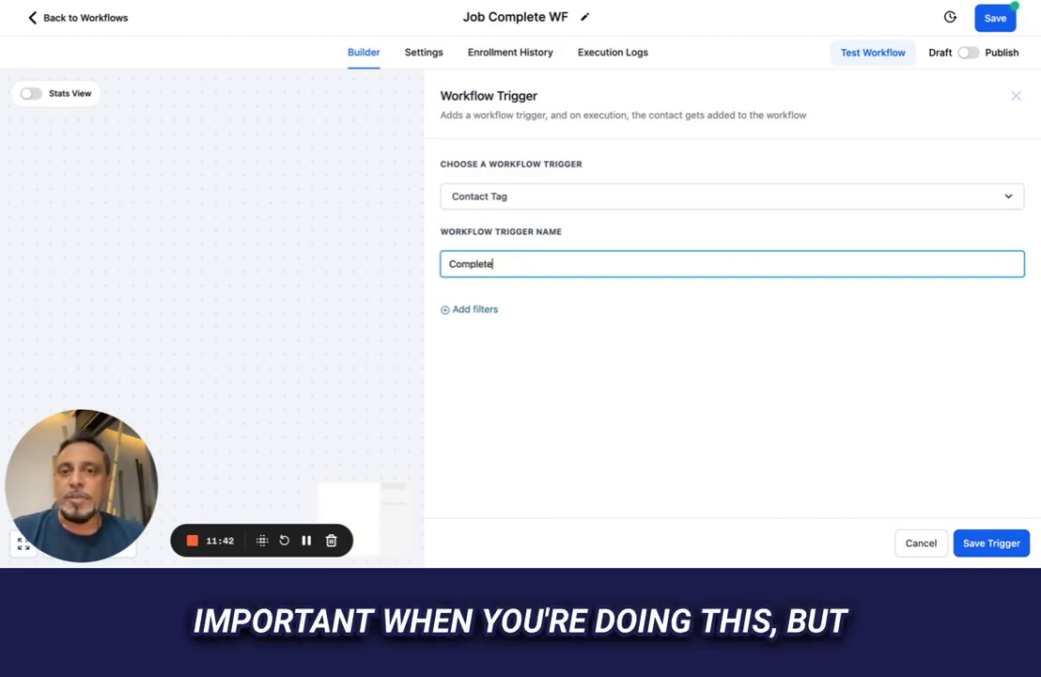
# Step: Filter the trigger on Tag Added = complete and save it
pyautogui.click(480, 312)
pyautogui.click(508, 332)
pyautogui.click(493, 422)
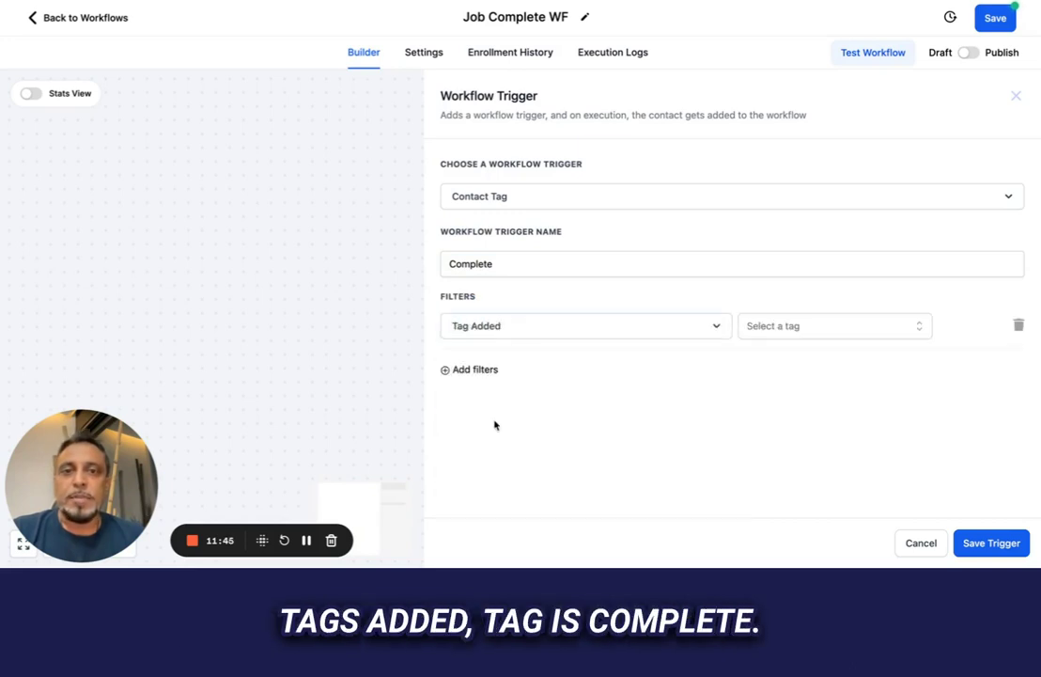
pyautogui.click(790, 327)
pyautogui.click(781, 434)
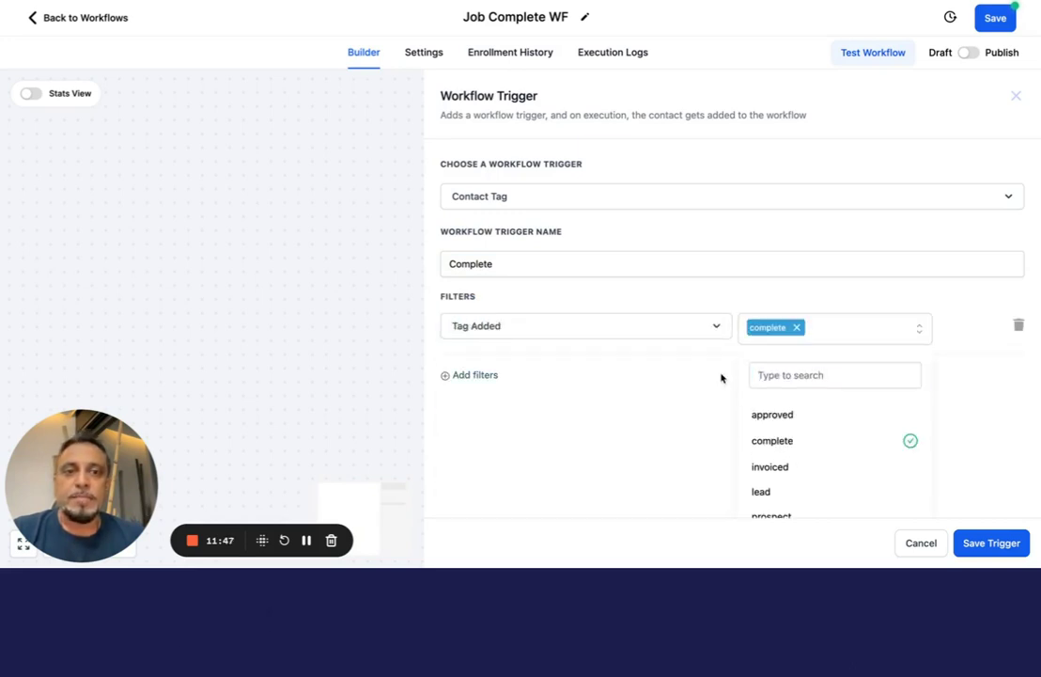
pyautogui.click(618, 442)
pyautogui.click(972, 543)
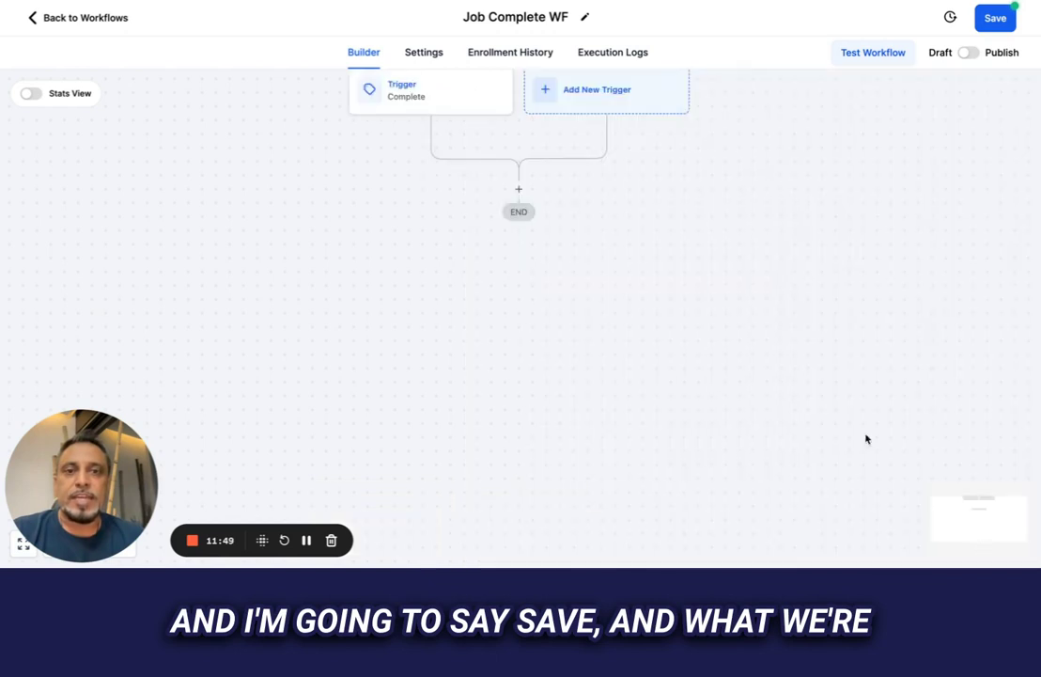
pyautogui.click(519, 189)
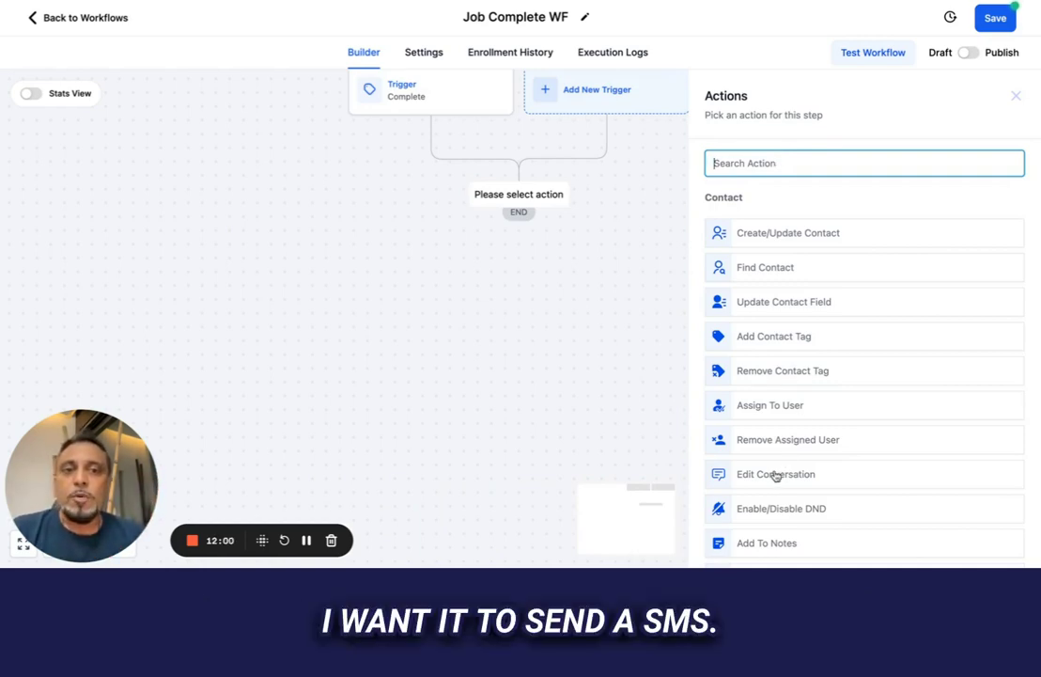
# Step: Add a Send SMS action and start the message with 'Hi' plus the contact's first name
pyautogui.write('sms')
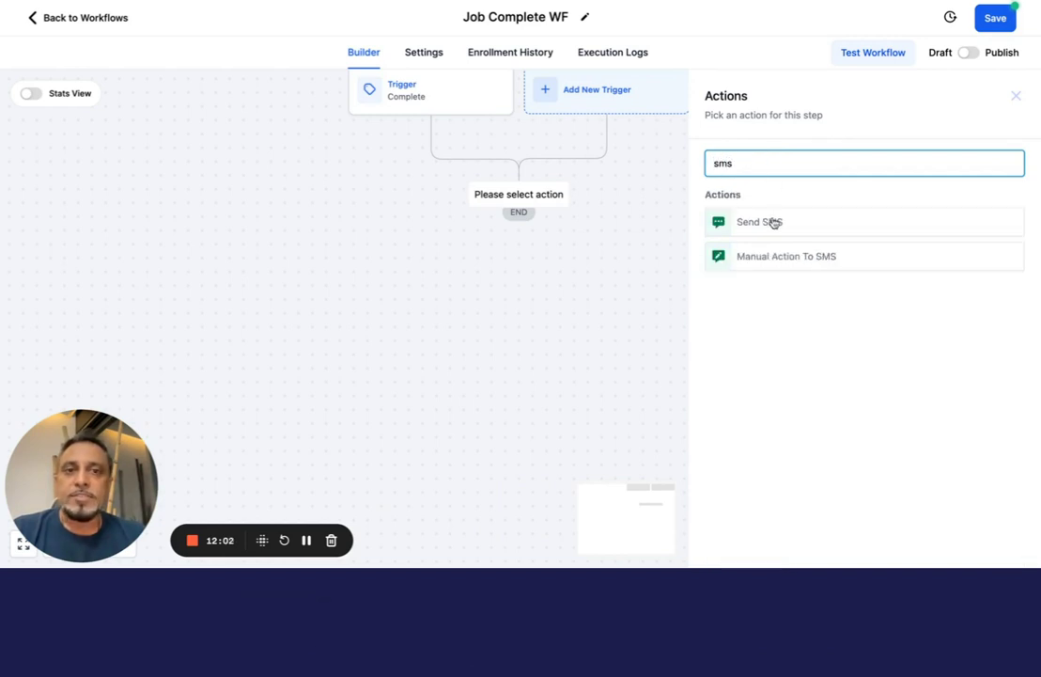
pyautogui.click(773, 222)
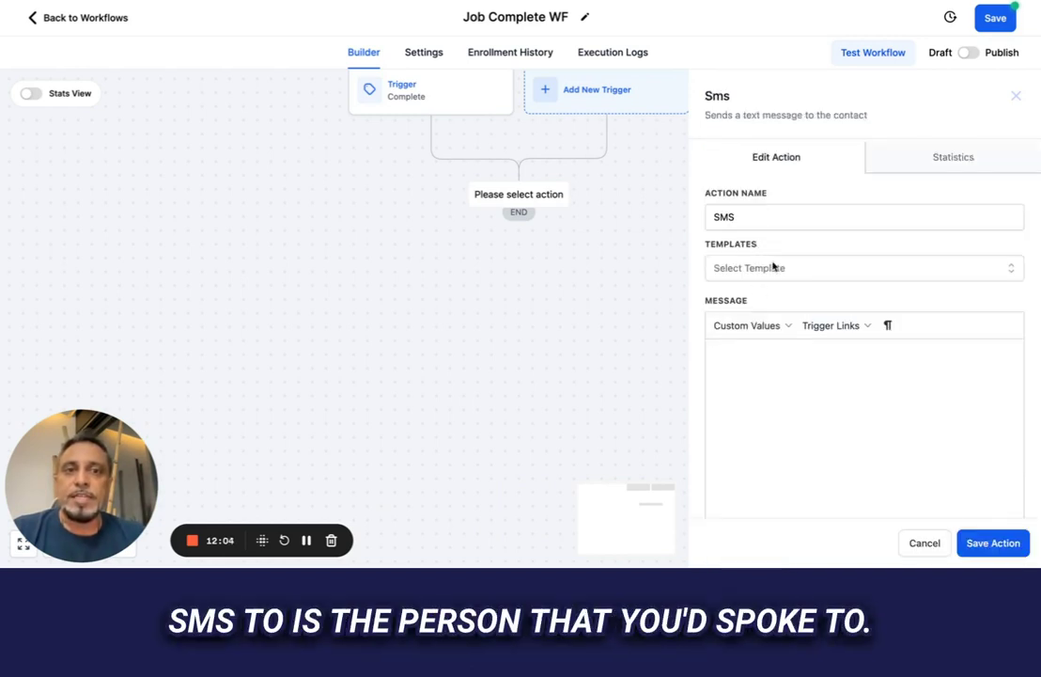
pyautogui.click(738, 356)
pyautogui.write('H')
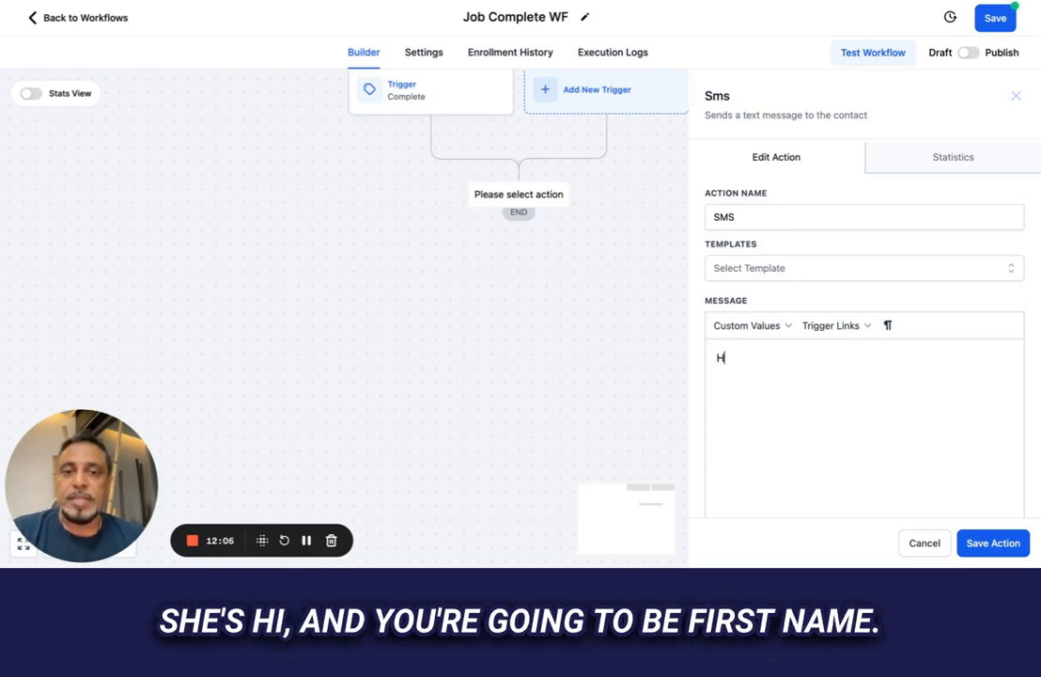
pyautogui.write('i')
pyautogui.click(765, 325)
pyautogui.moveTo(761, 353)
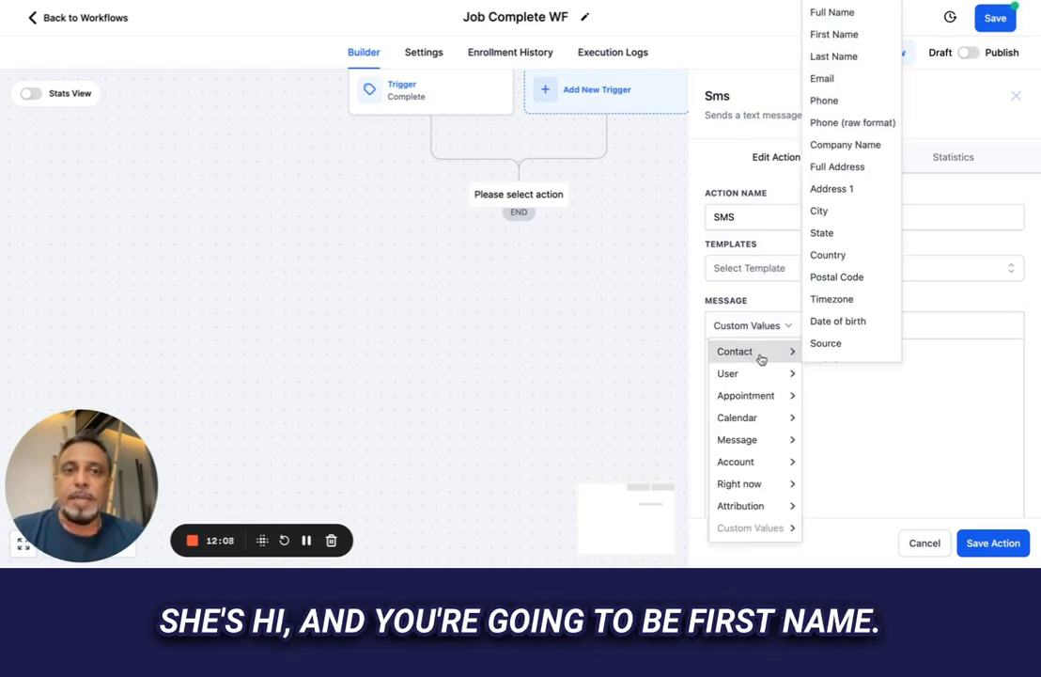
pyautogui.click(846, 35)
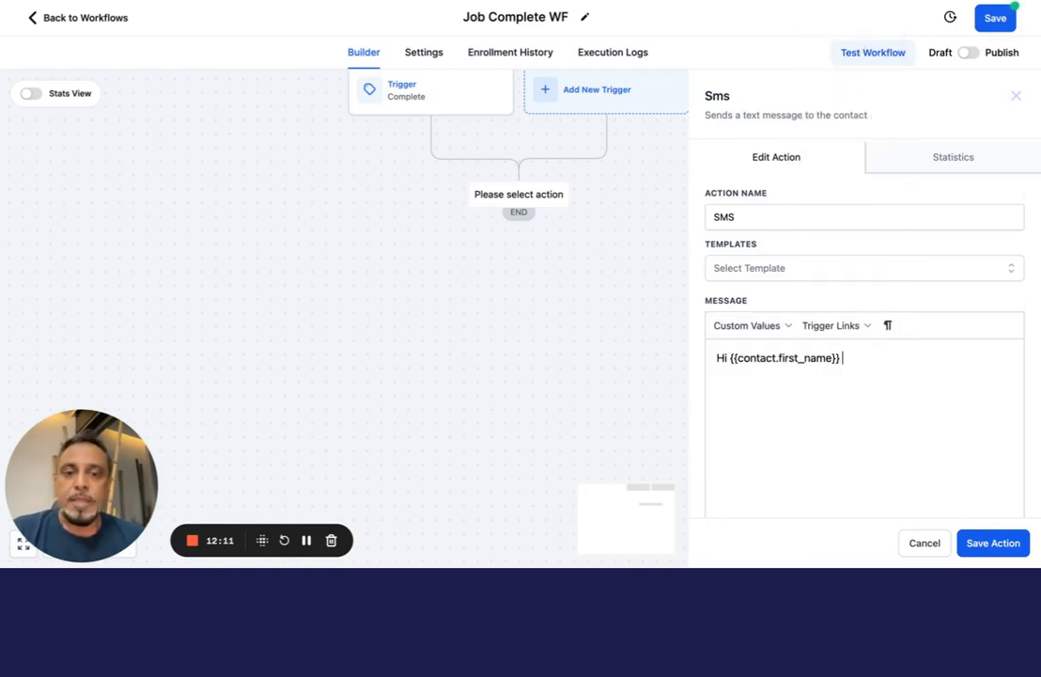
# Step: Finish the feedback request, sign it '- L' with {{location.name}}, and save the action
pyautogui.write('I just le')
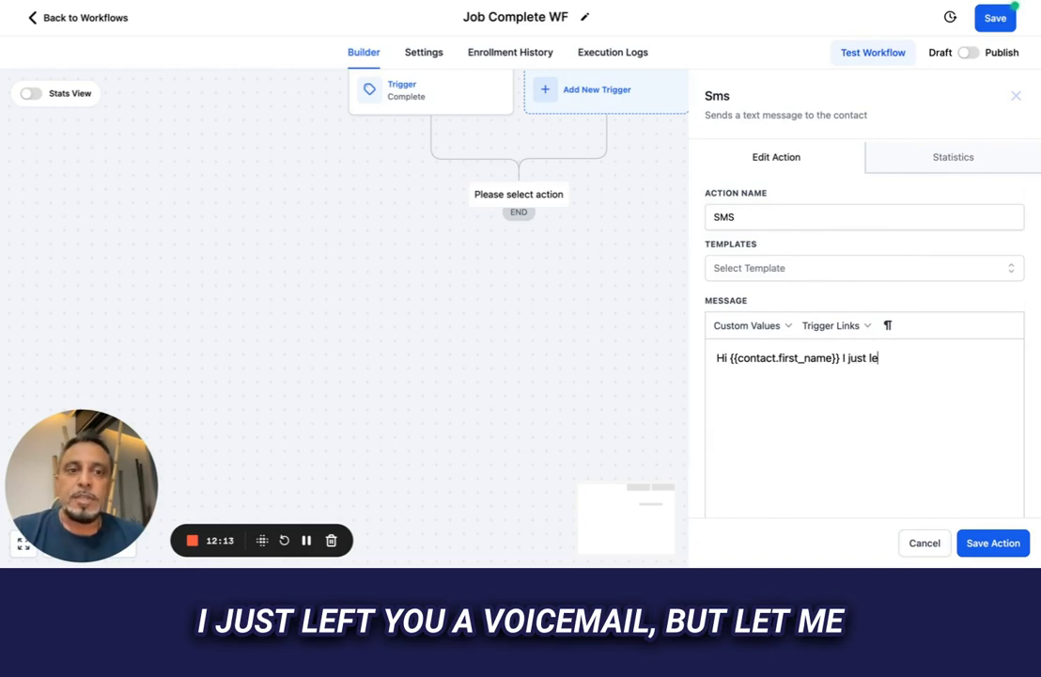
pyautogui.write('ft you a')
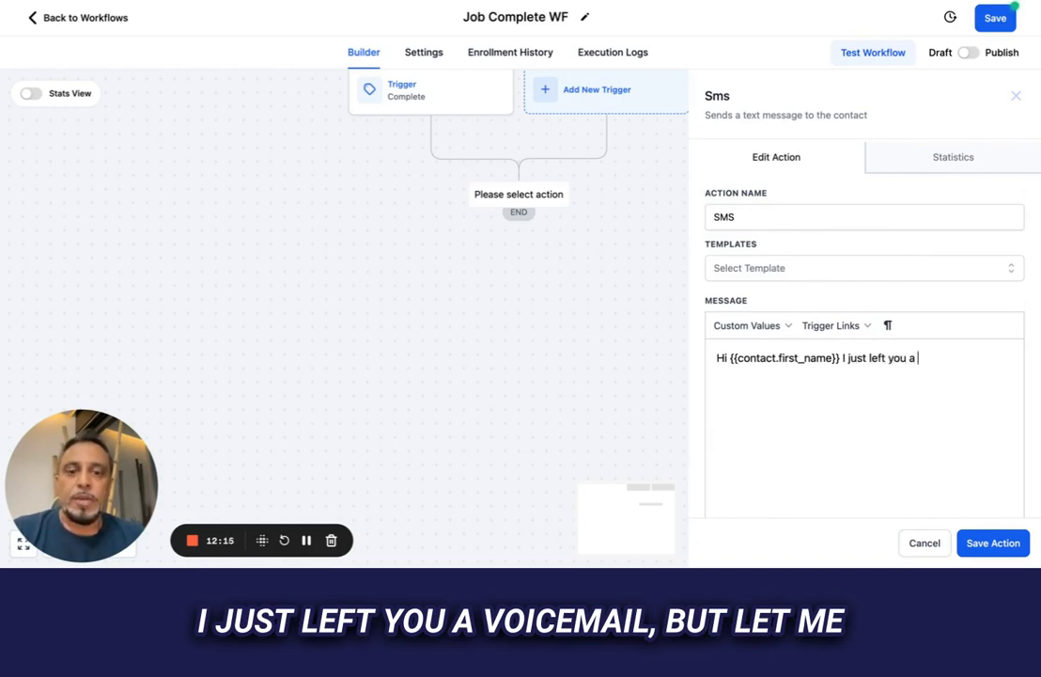
pyautogui.write(' VM but ')
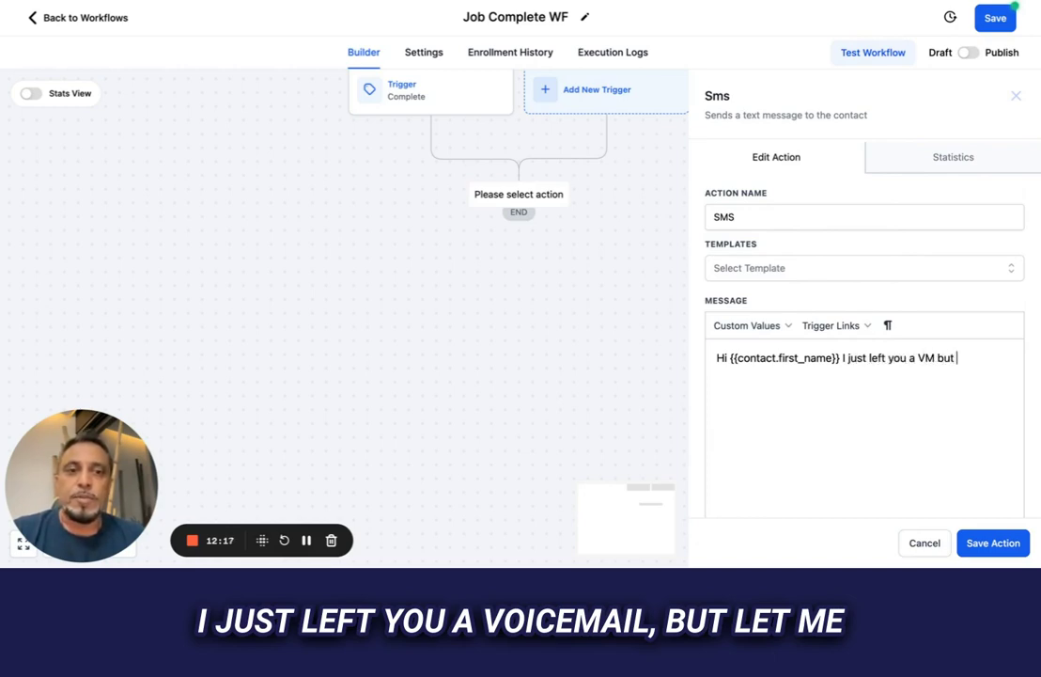
pyautogui.write('let me')
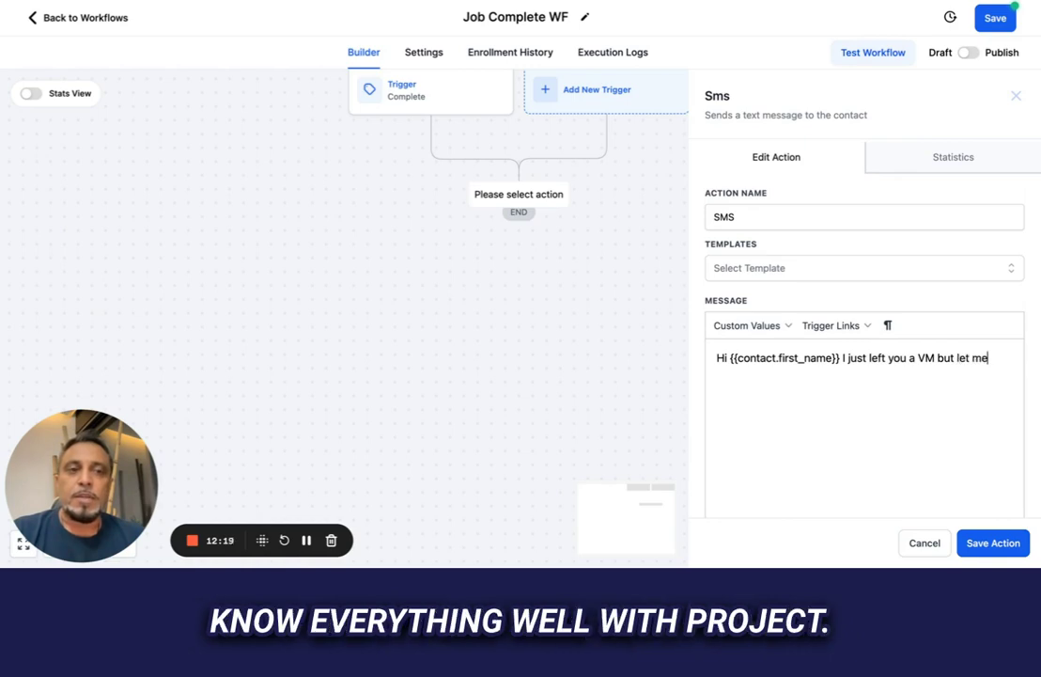
pyautogui.write(' know if all everything ')
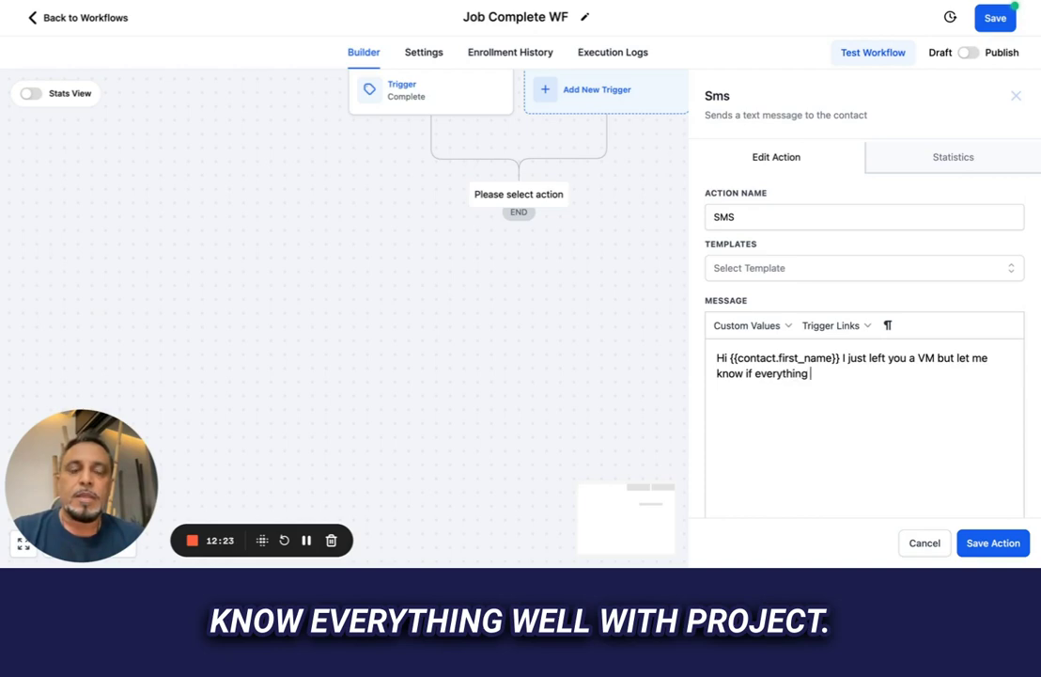
pyautogui.write('went well with the proje')
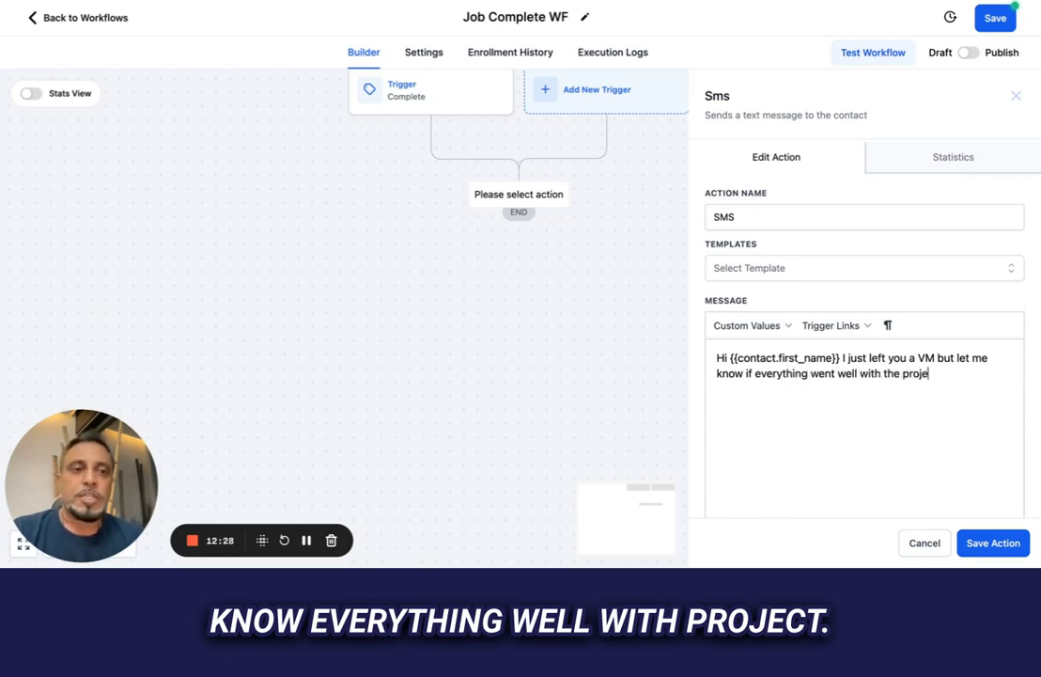
pyautogui.write('ct, and if you have any feedba')
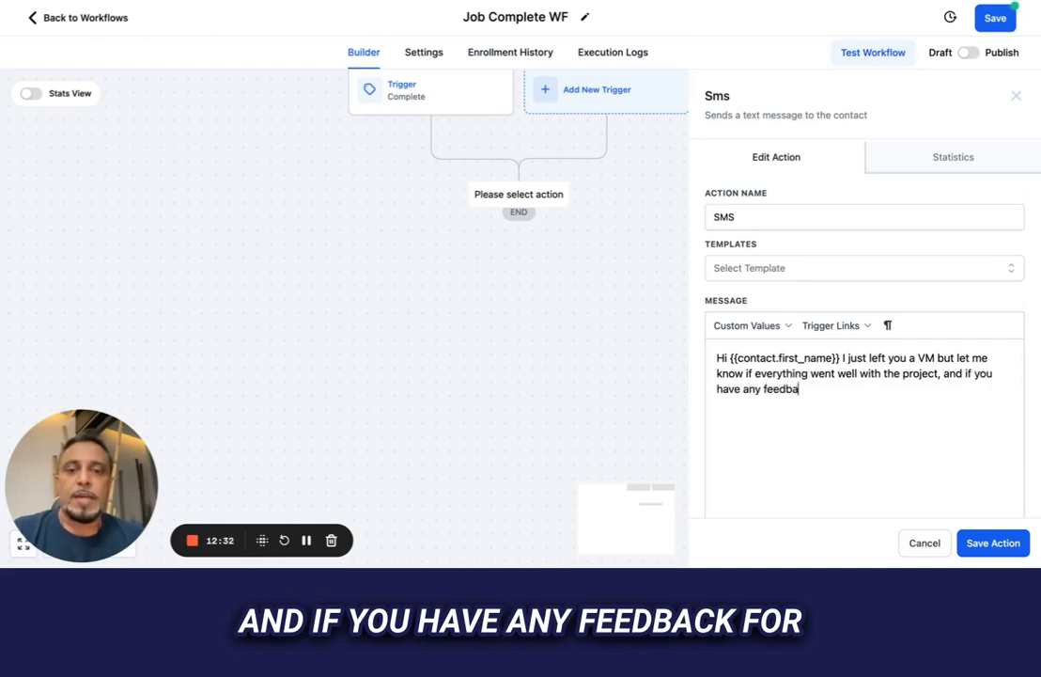
pyautogui.write('ck for improvement')
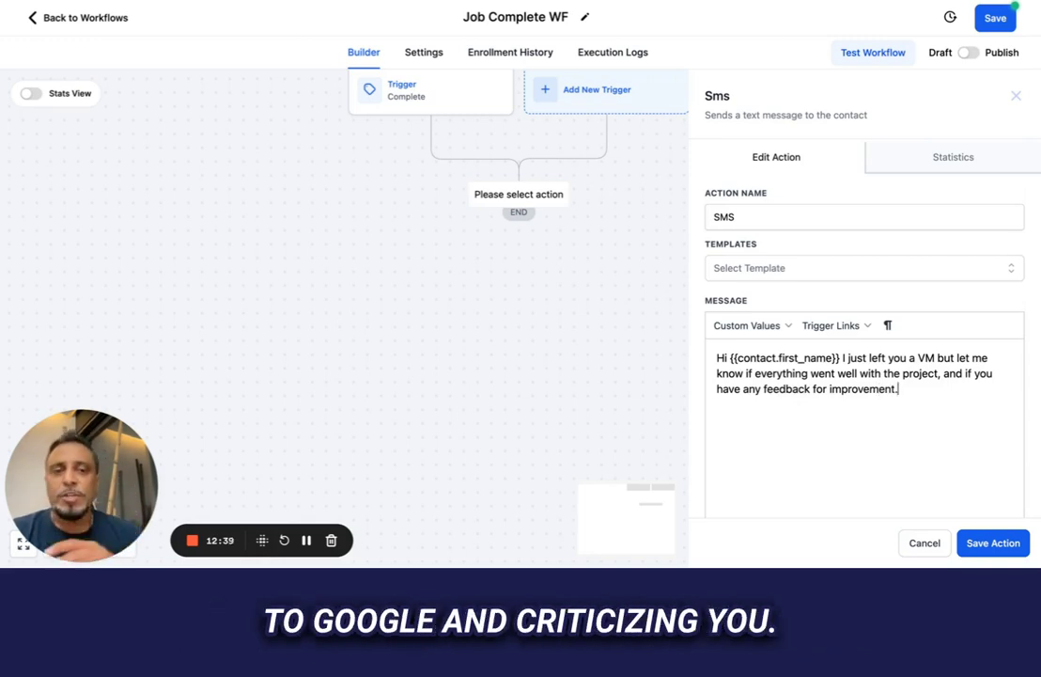
pyautogui.write('.')
pyautogui.write(' - ')
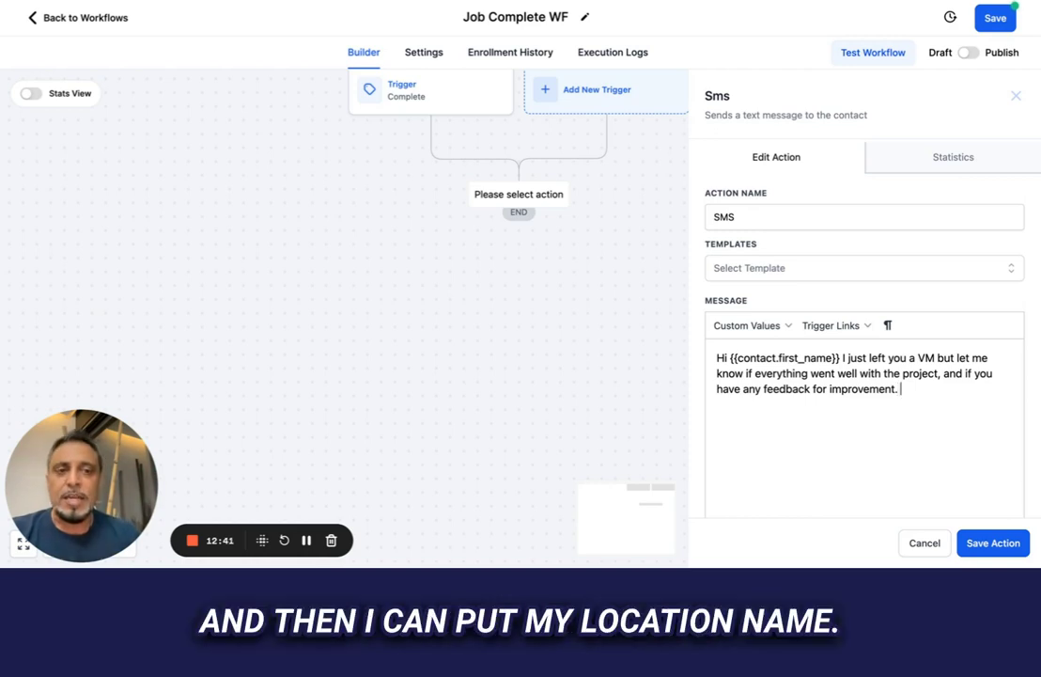
pyautogui.write('L')
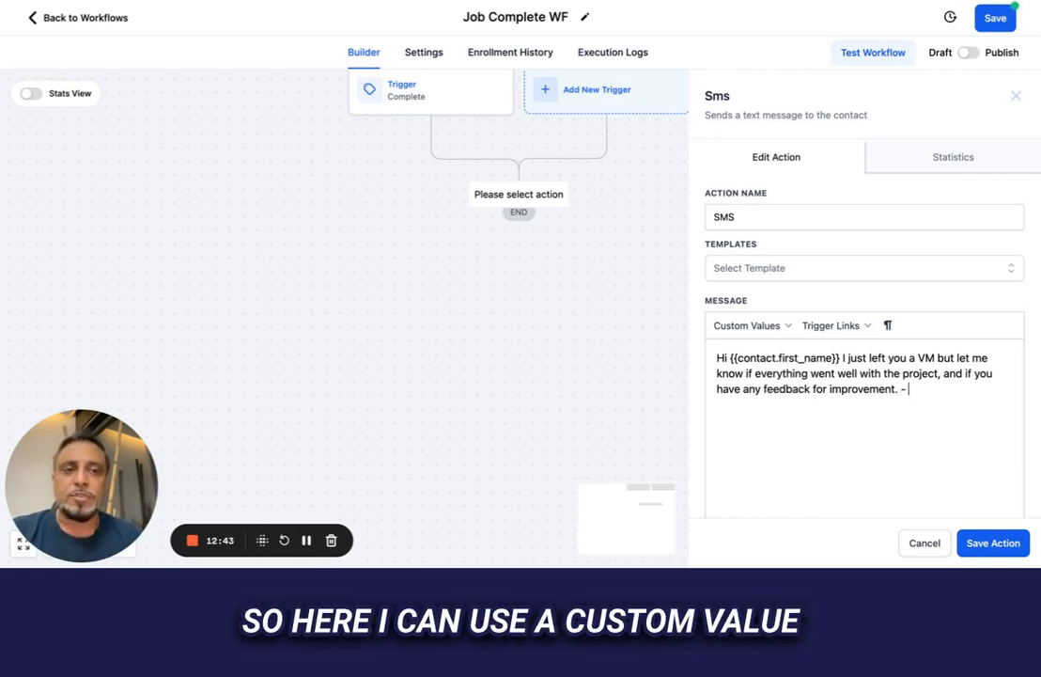
pyautogui.click(750, 325)
pyautogui.moveTo(760, 353)
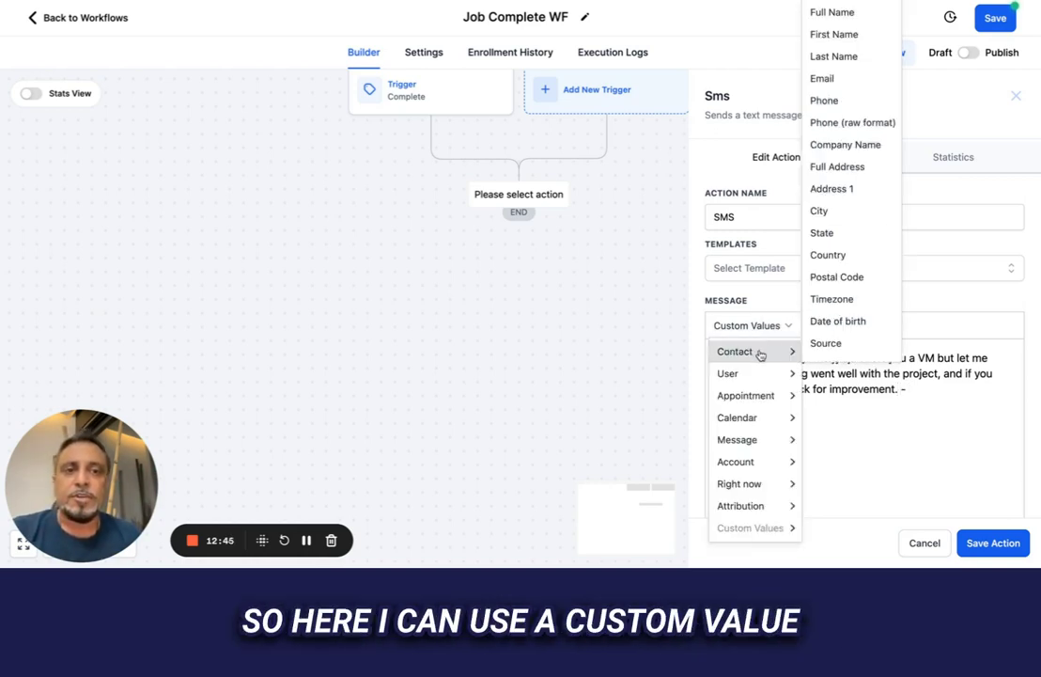
pyautogui.moveTo(733, 460)
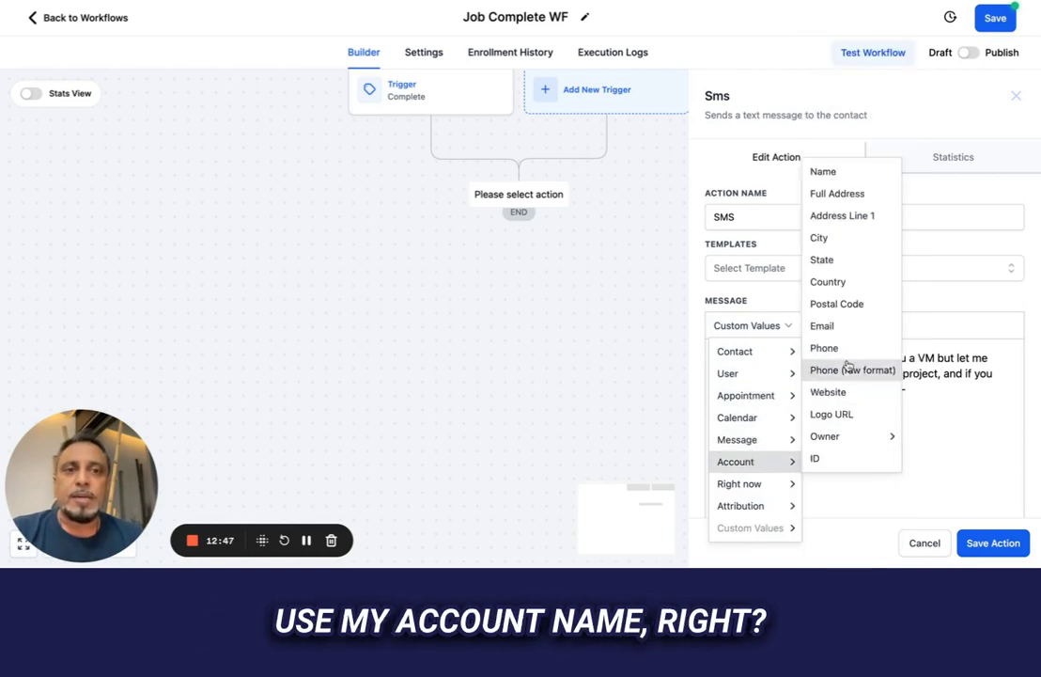
pyautogui.click(839, 172)
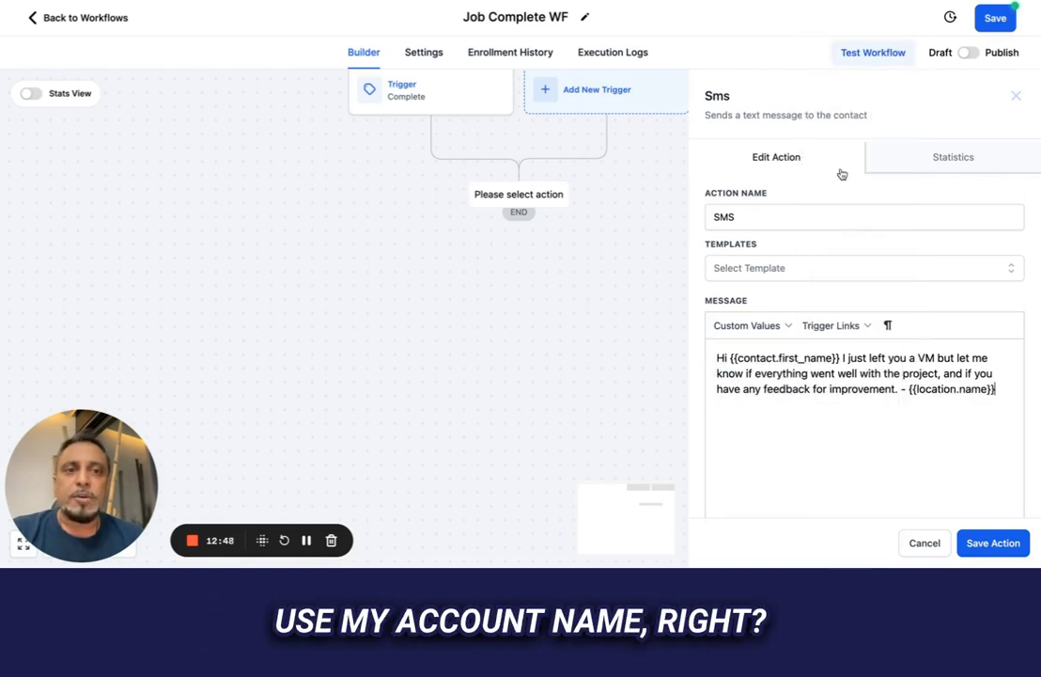
pyautogui.click(993, 543)
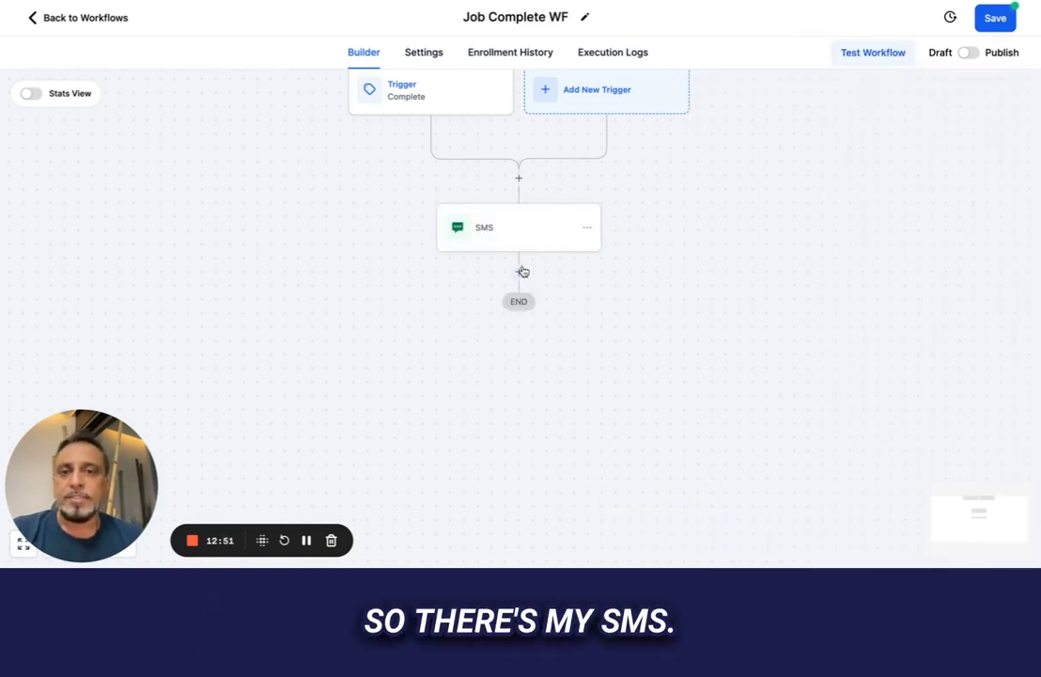
# Step: Insert a Voicemail step above the SMS and name it 'How was it'
pyautogui.click(519, 180)
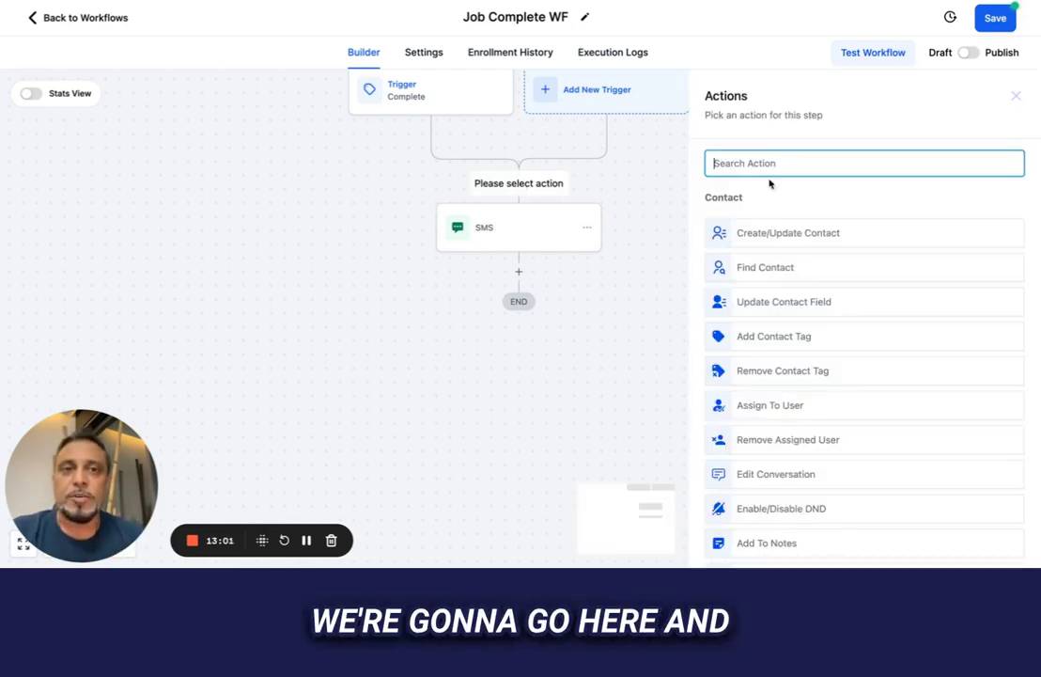
pyautogui.write('voi')
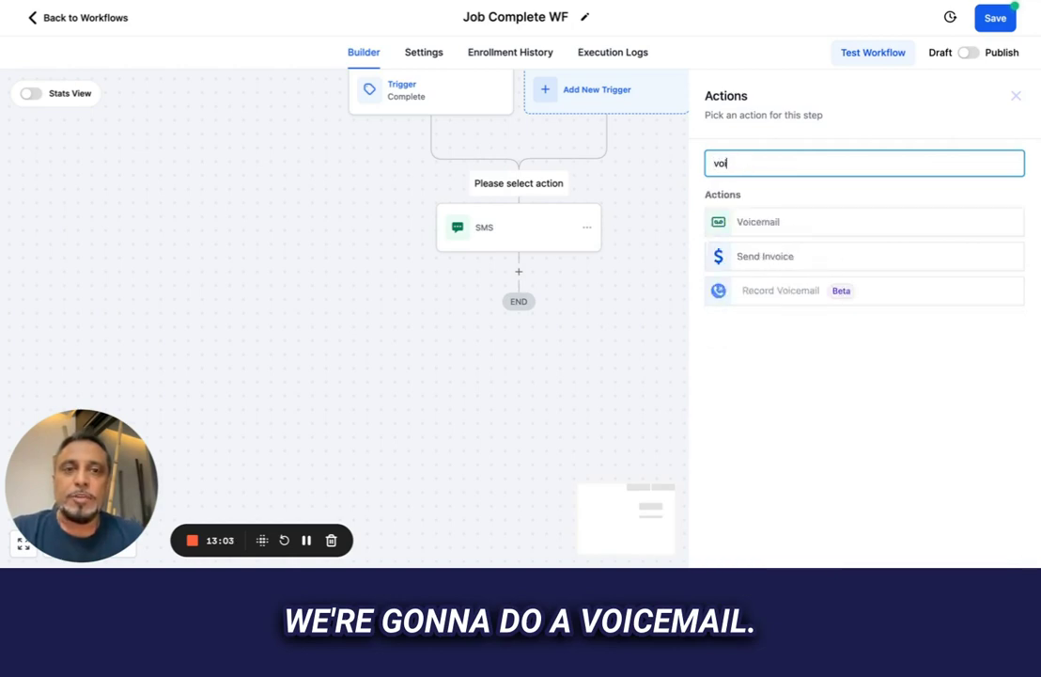
pyautogui.click(780, 220)
pyautogui.moveTo(768, 195); pyautogui.dragTo(665, 190)
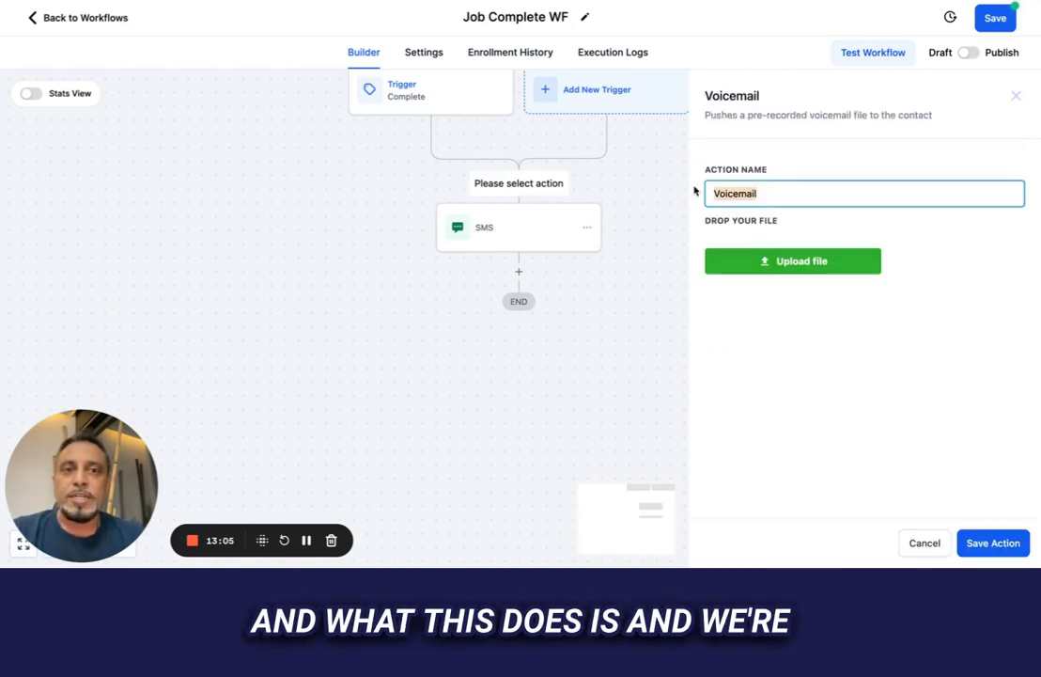
pyautogui.write('How was it')
pyautogui.click(787, 353)
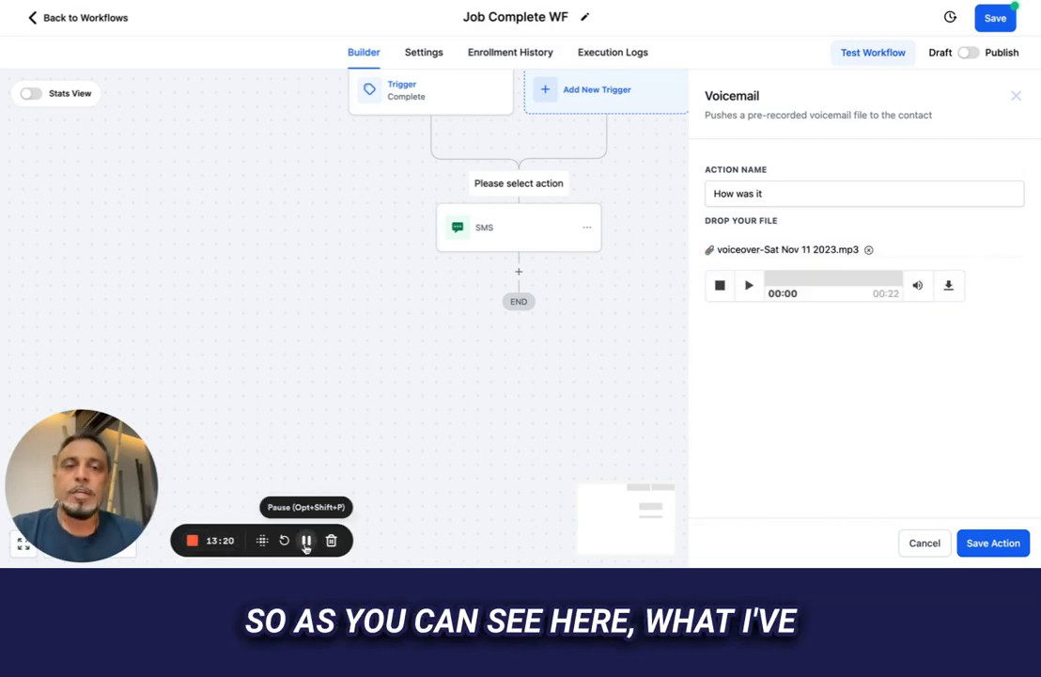
# Step: Preview the uploaded voicemail recording and save the voicemail step
pyautogui.click(751, 292)
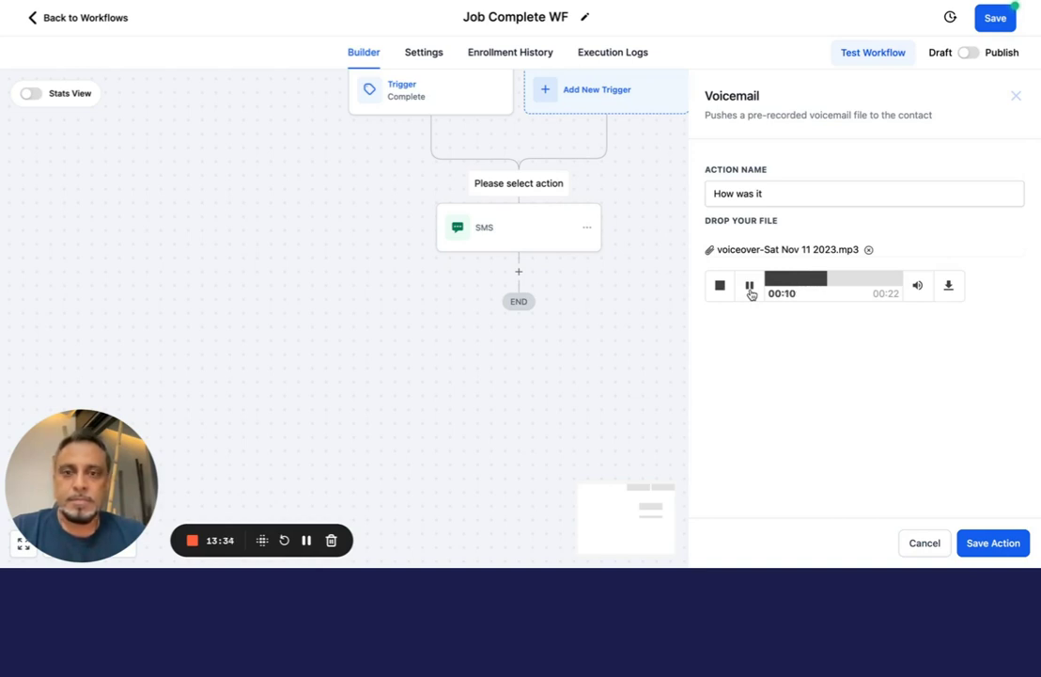
pyautogui.click(750, 287)
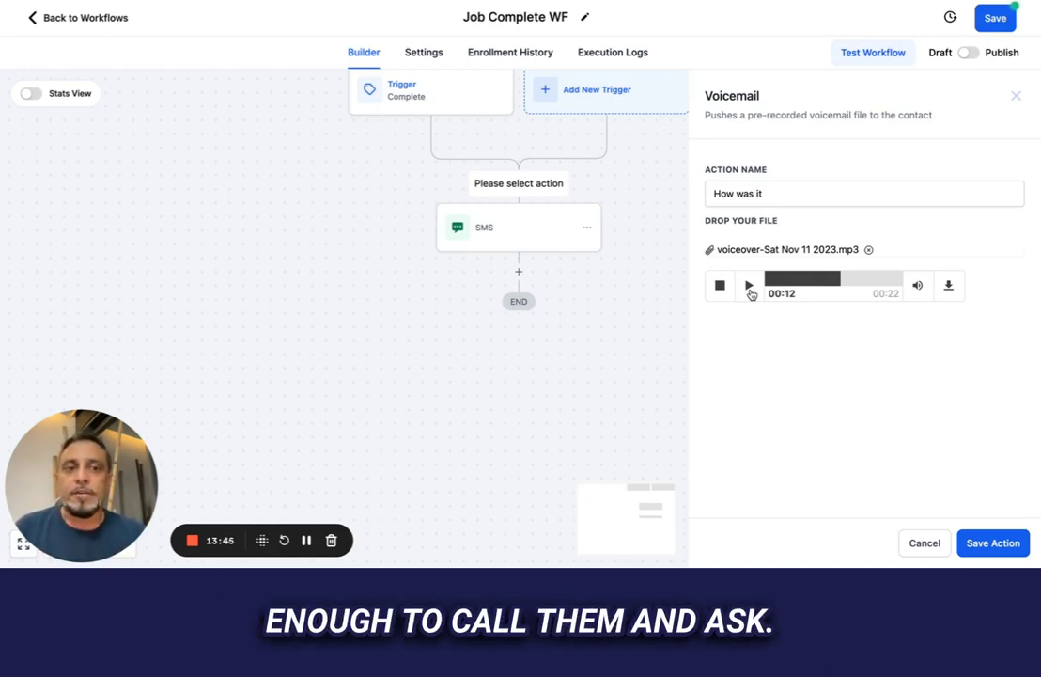
pyautogui.click(978, 543)
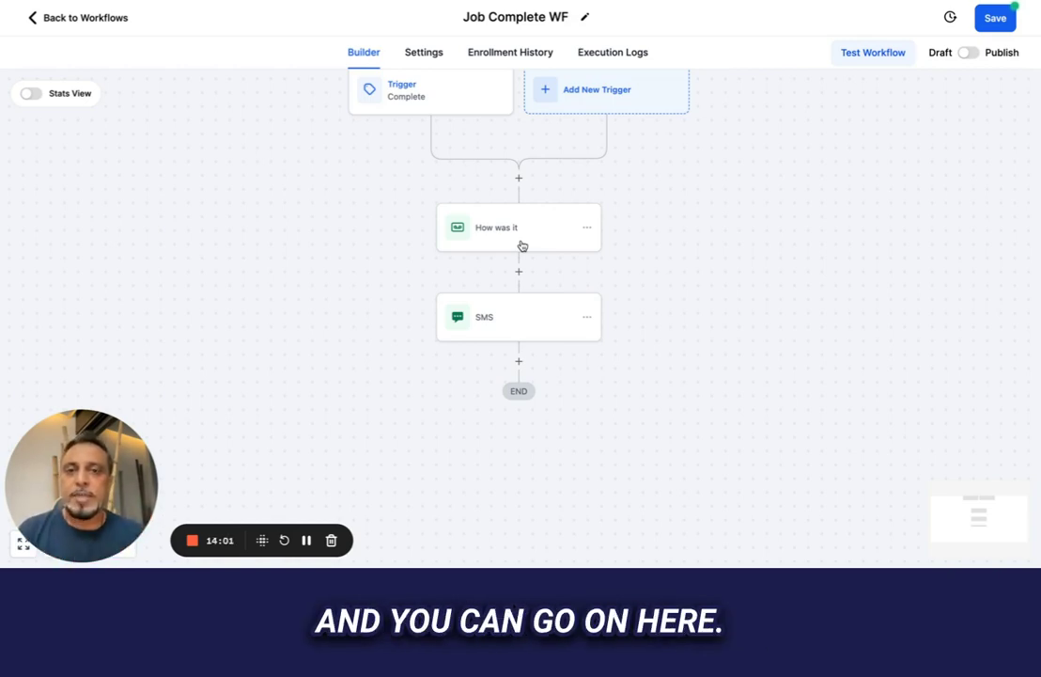
# Step: Search the action picker below SMS for 'sur', then close it without adding anything
pyautogui.click(519, 361)
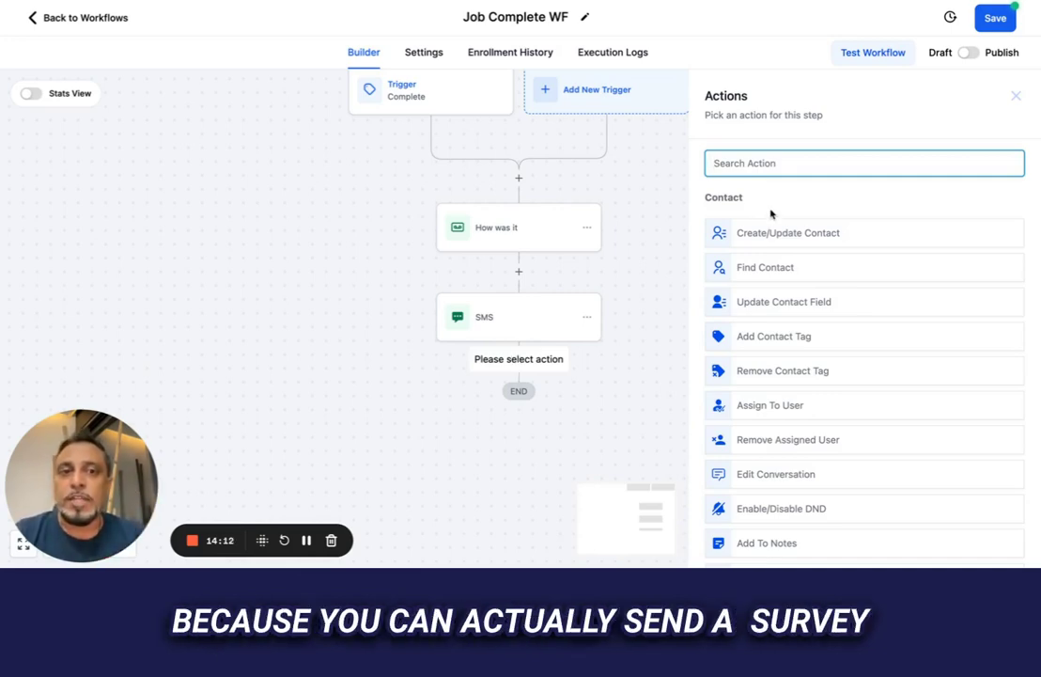
pyautogui.write('sur')
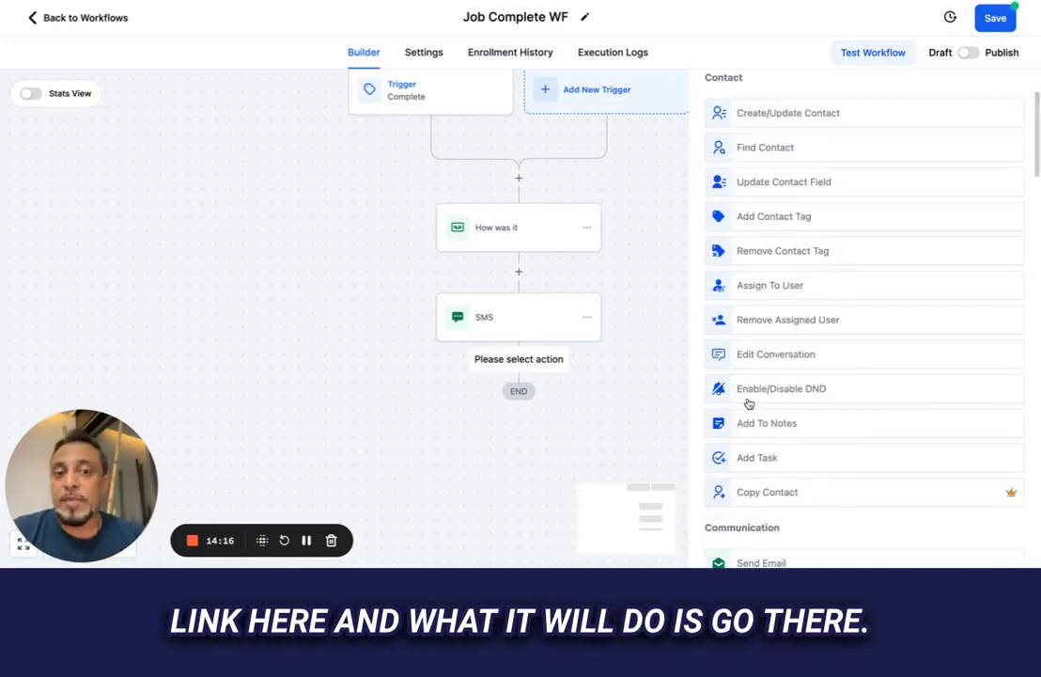
pyautogui.scroll(-3, 749, 404)
pyautogui.scroll(-2, 739, 437)
pyautogui.scroll(-1, 737, 440)
pyautogui.click(607, 376)
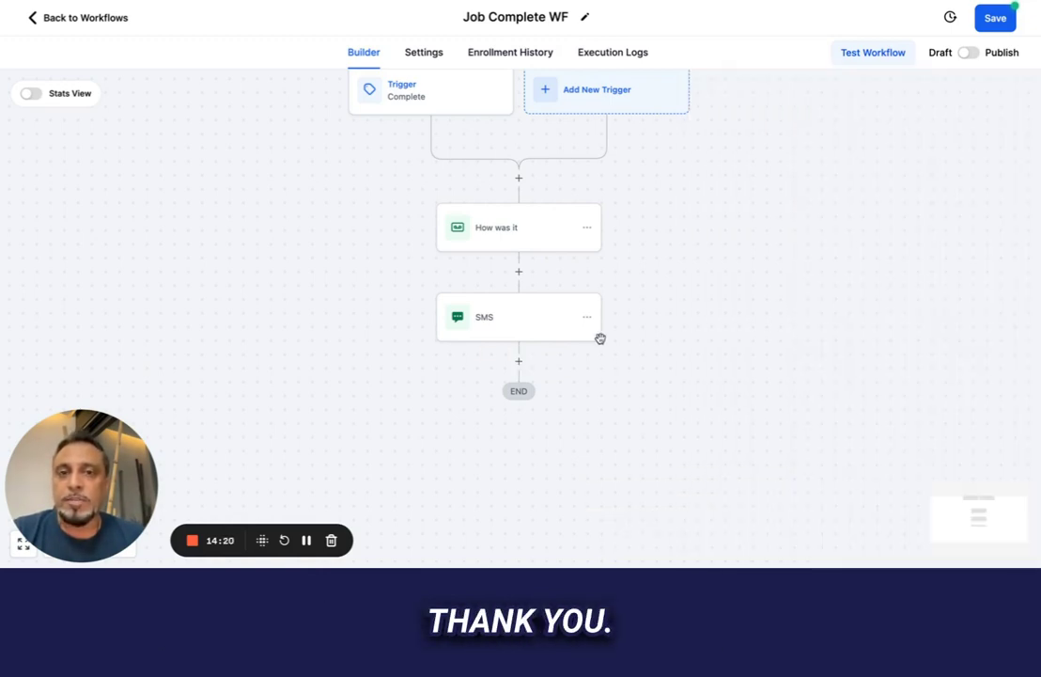
# Step: Add a Wait step of 1 minute between the 'How was it' voicemail and the SMS
pyautogui.click(519, 272)
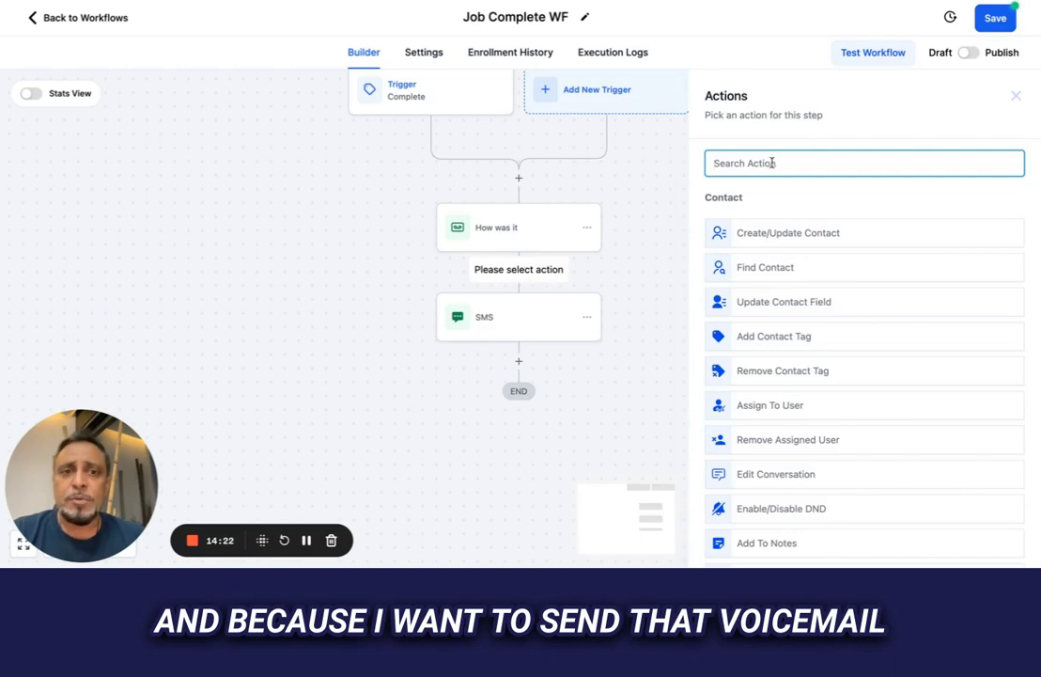
pyautogui.write('wai')
pyautogui.click(757, 222)
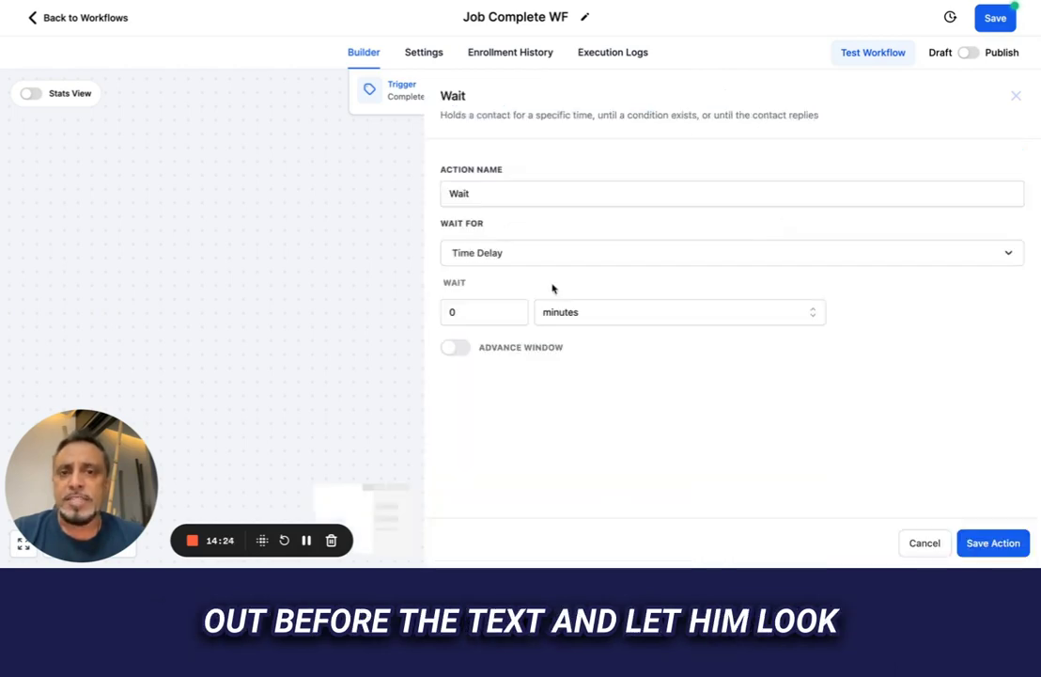
pyautogui.click(483, 311)
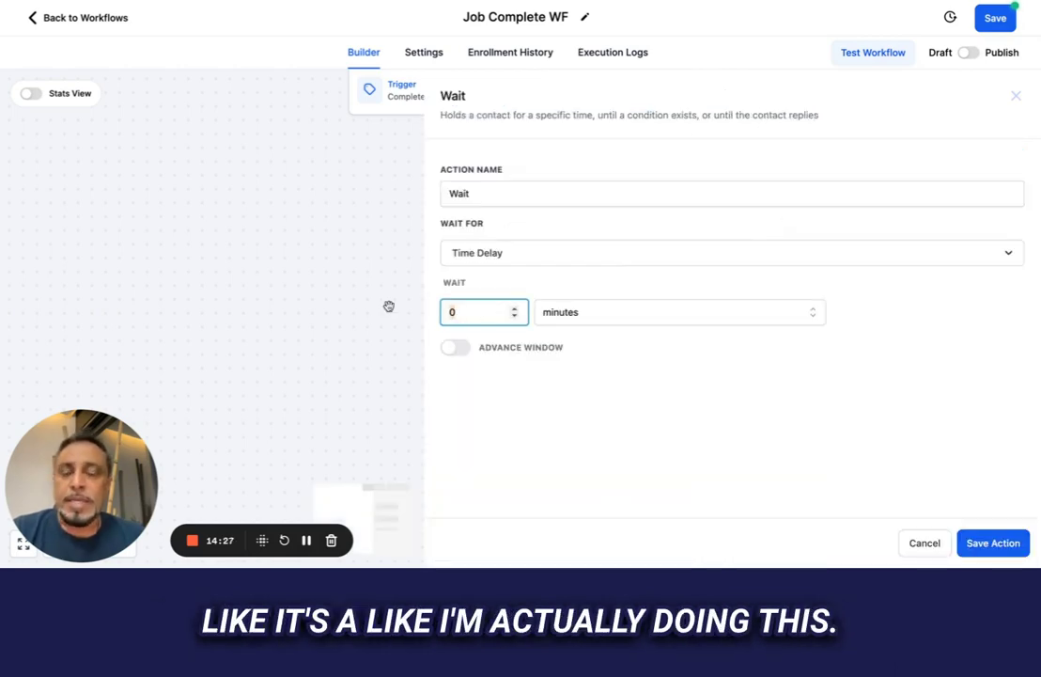
pyautogui.write('1')
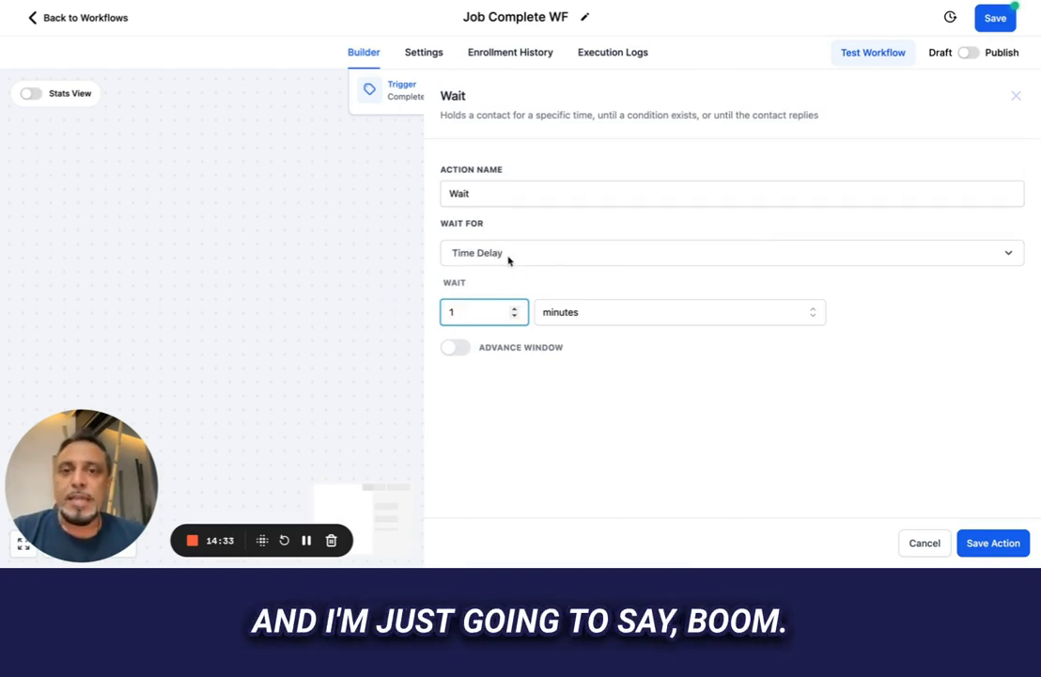
pyautogui.click(987, 543)
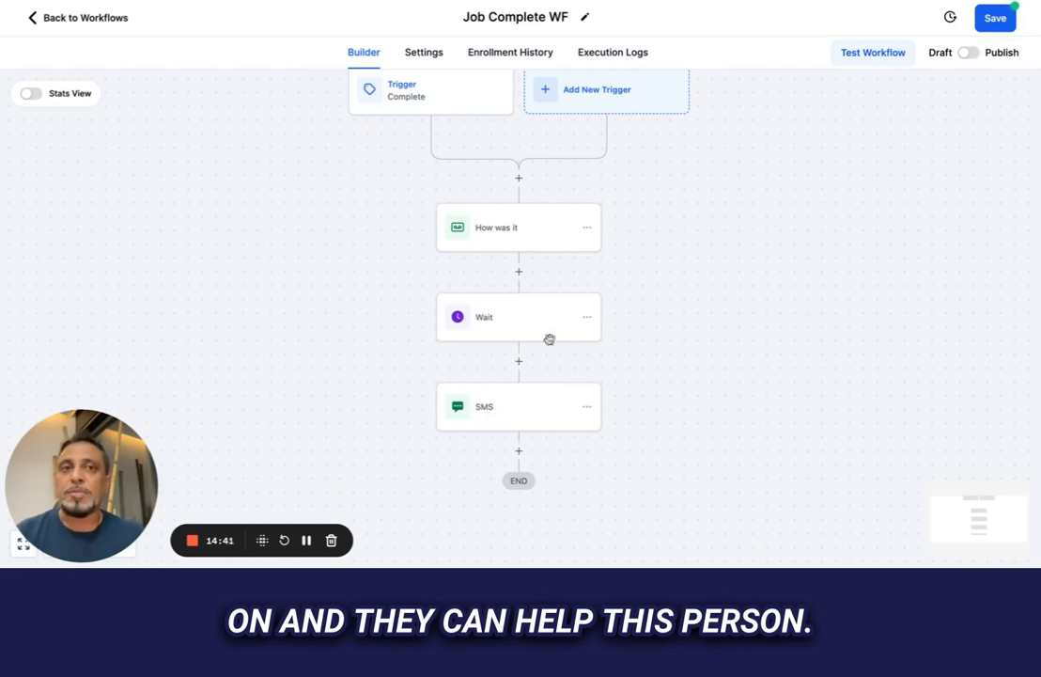
# Step: Set Job Complete WF to Publish in Settings, save it, and return to Workflows
pyautogui.click(425, 51)
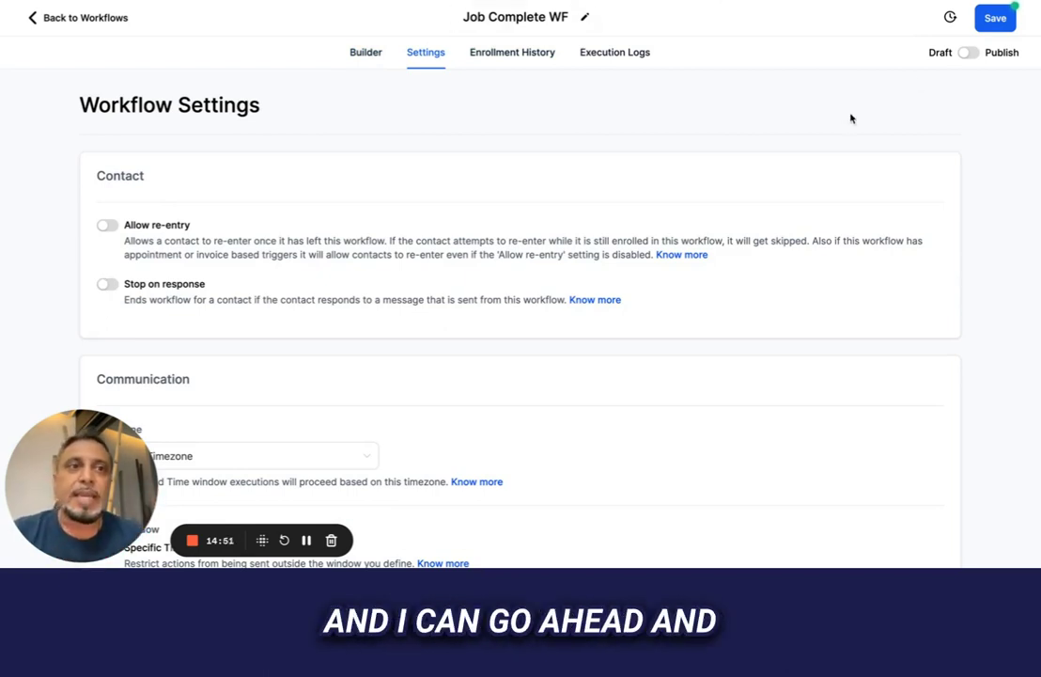
pyautogui.click(968, 53)
pyautogui.click(996, 19)
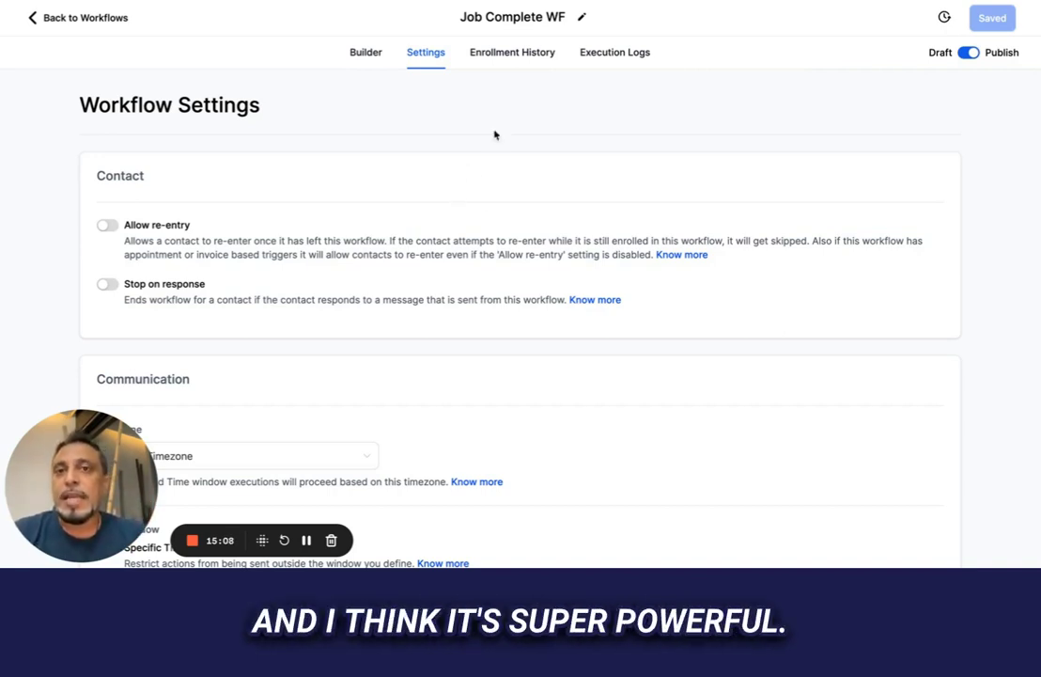
pyautogui.click(87, 18)
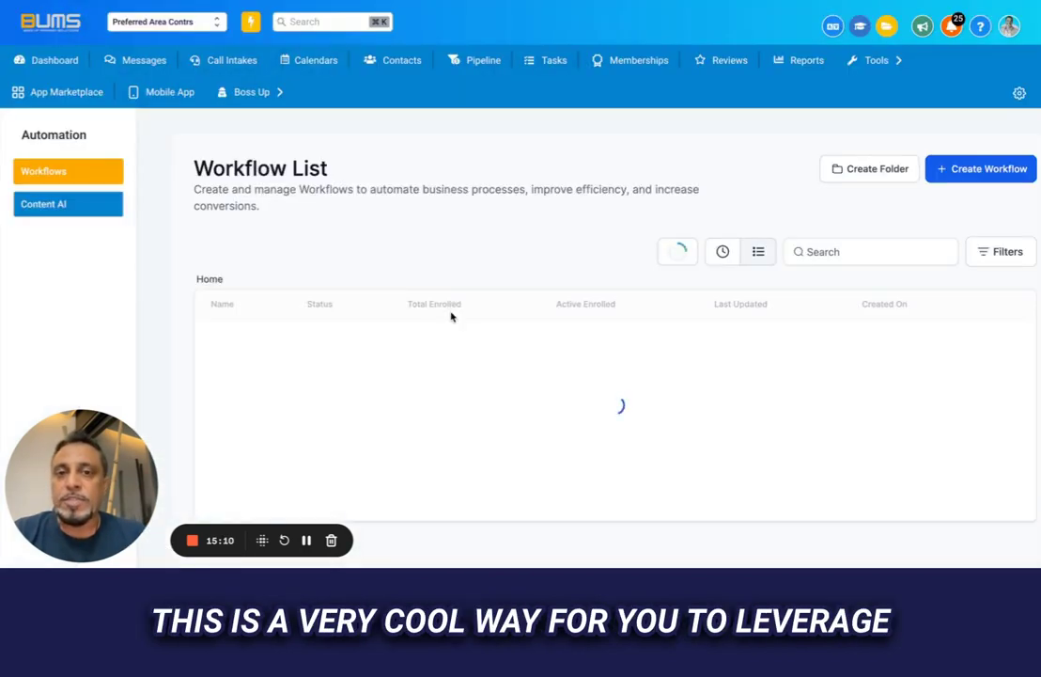